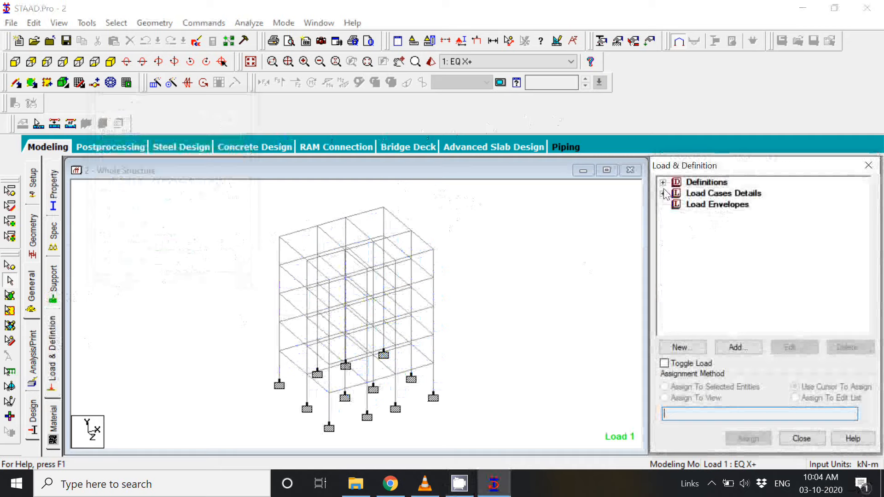
Step: Examine the IS 1893 - 2002 seismic definition, including its zone parameters and self-weight entry
click(663, 182)
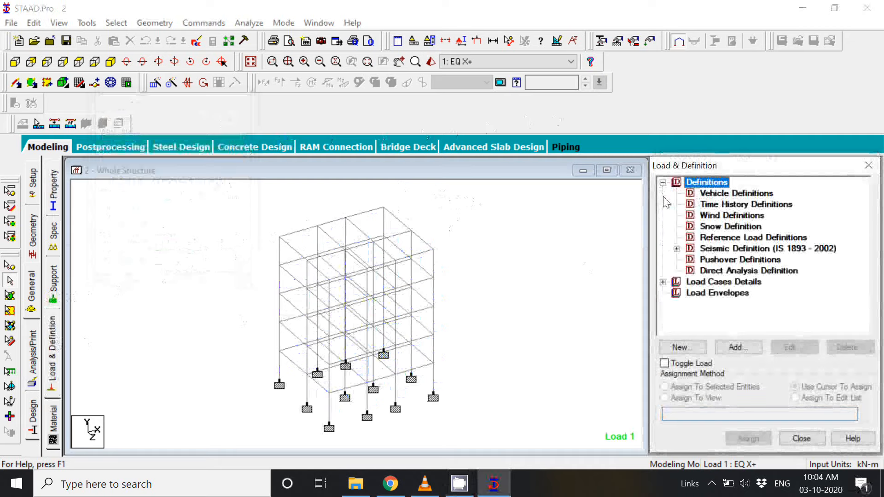
click(676, 249)
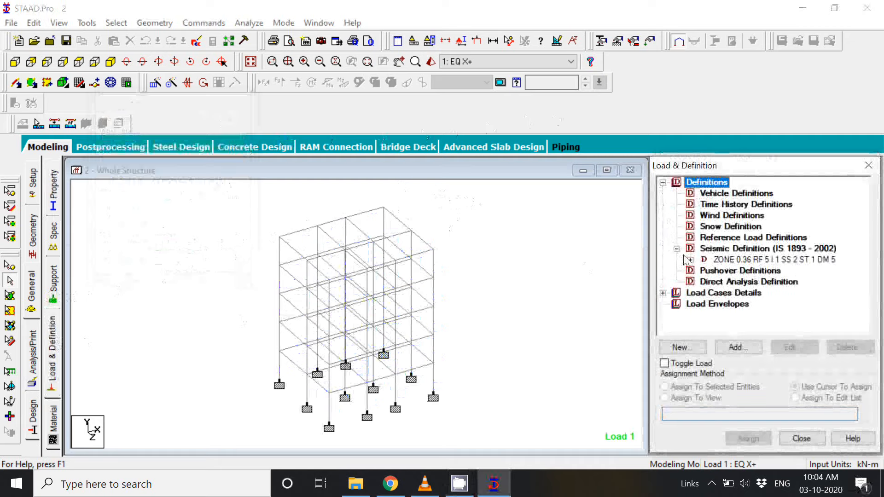
click(691, 260)
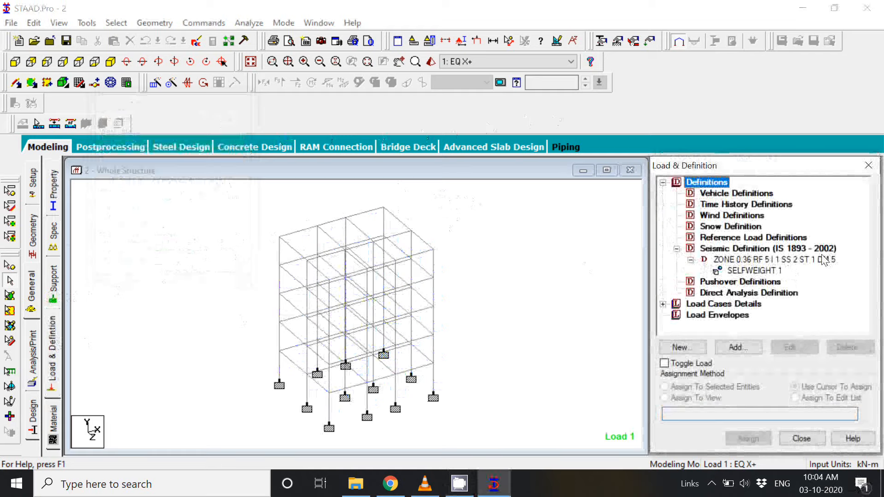
click(772, 260)
click(771, 271)
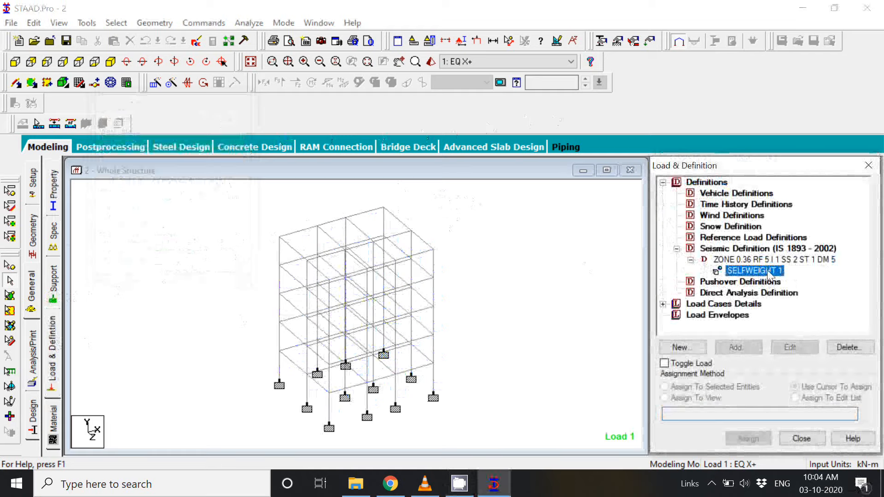
click(663, 183)
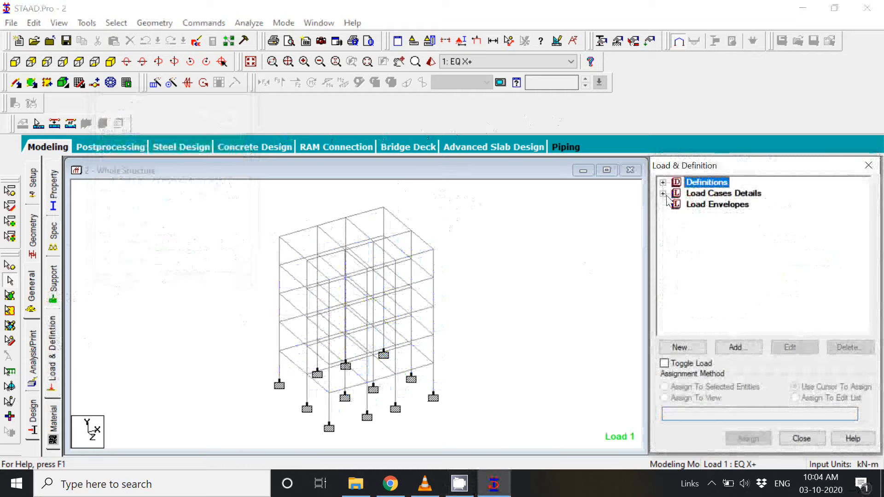
Step: Review the load items inside every primary load case, from EQ X+ through DL and LL
click(663, 193)
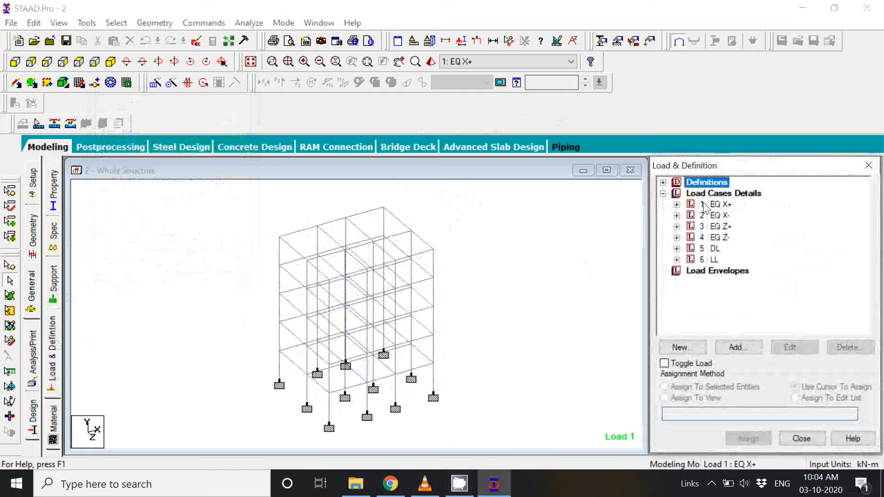
click(676, 205)
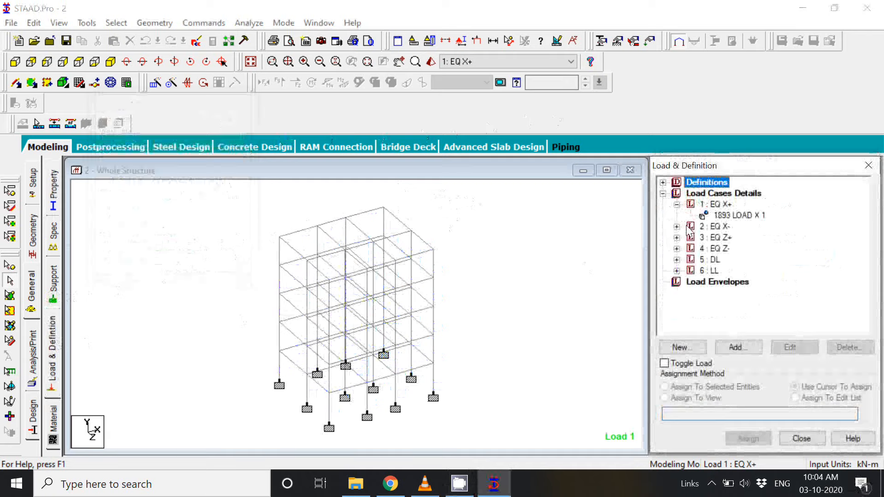
click(677, 226)
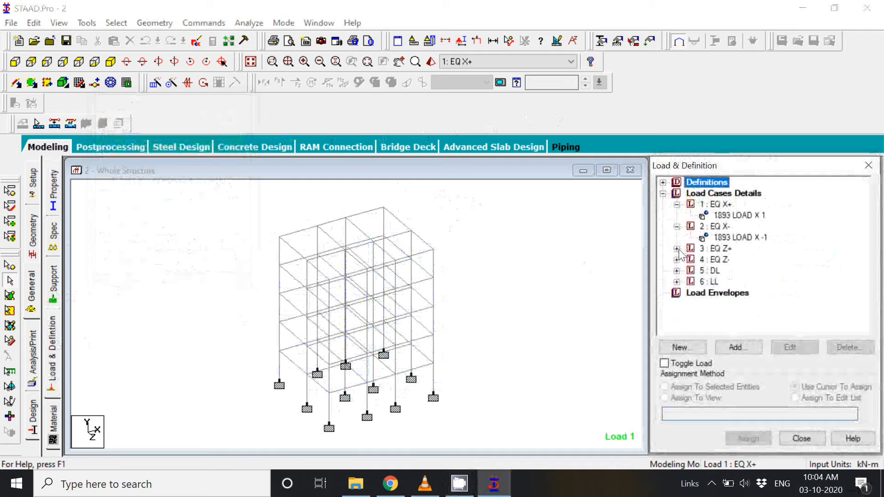
click(677, 249)
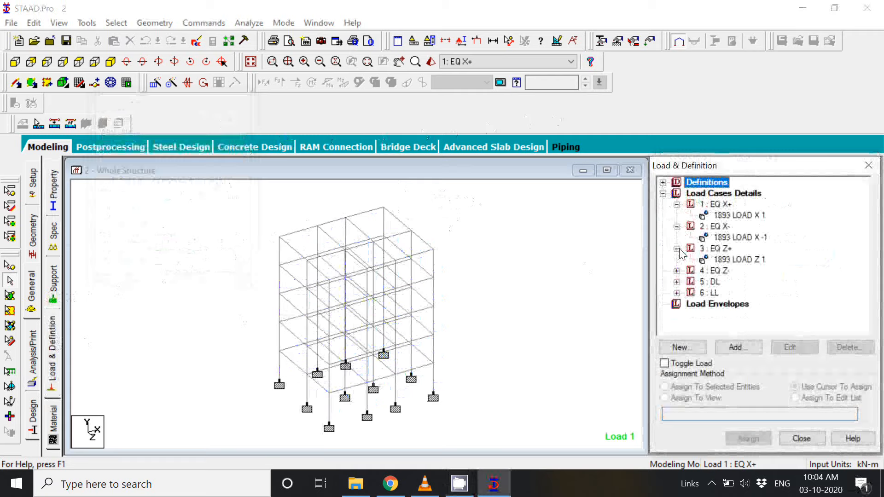
click(677, 271)
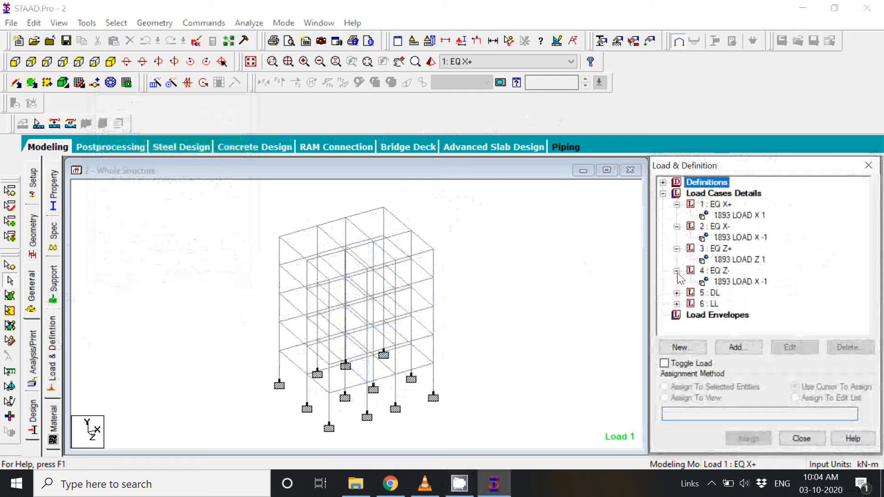
click(677, 293)
scroll(727, 256, down, 1)
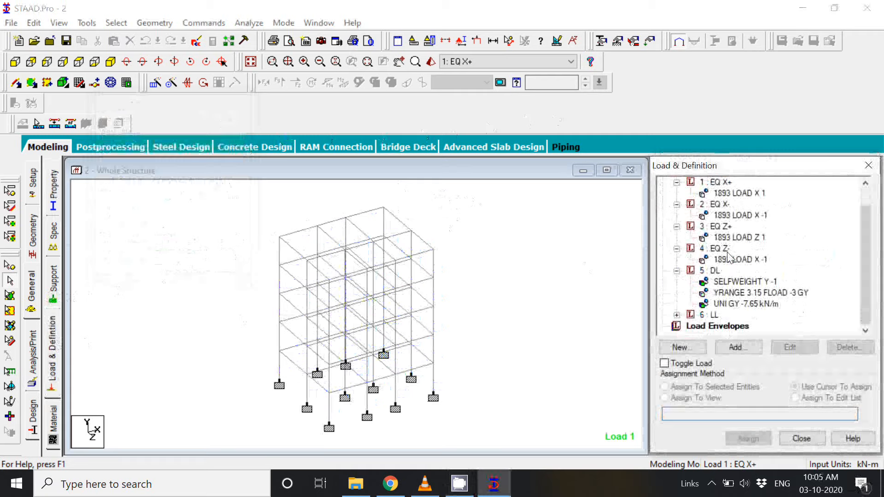
click(677, 315)
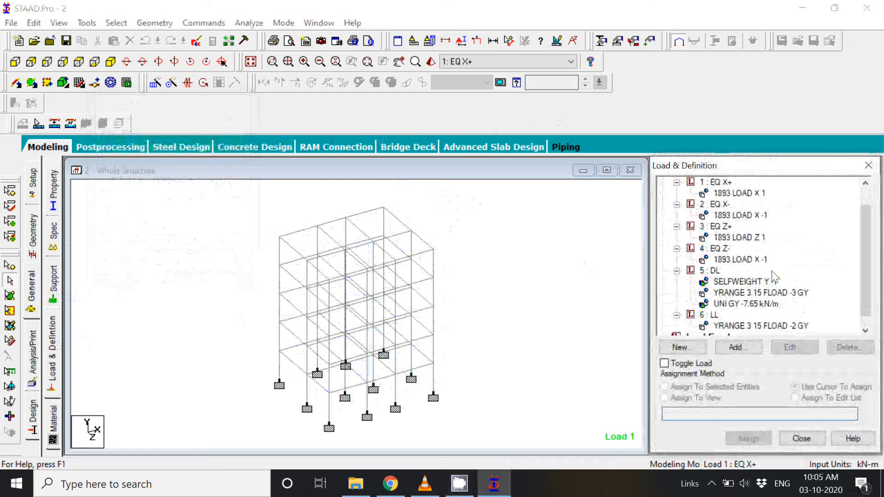
scroll(766, 282, down, 1)
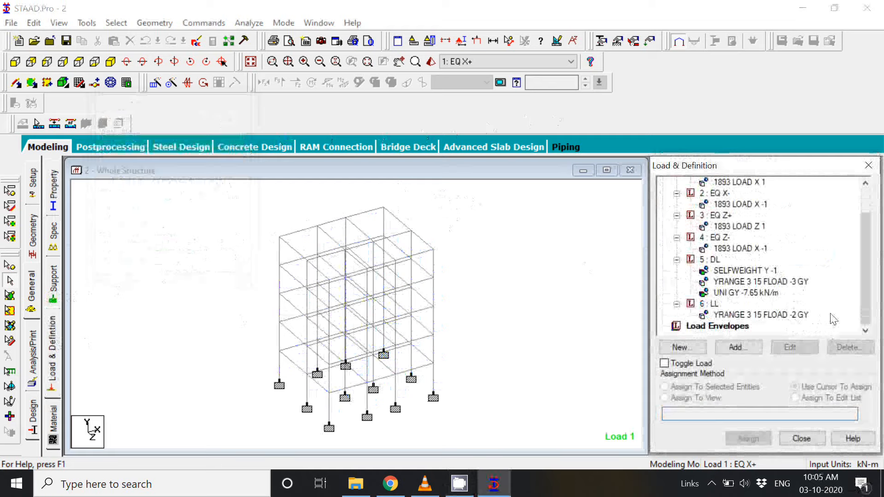
scroll(833, 313, up, 3)
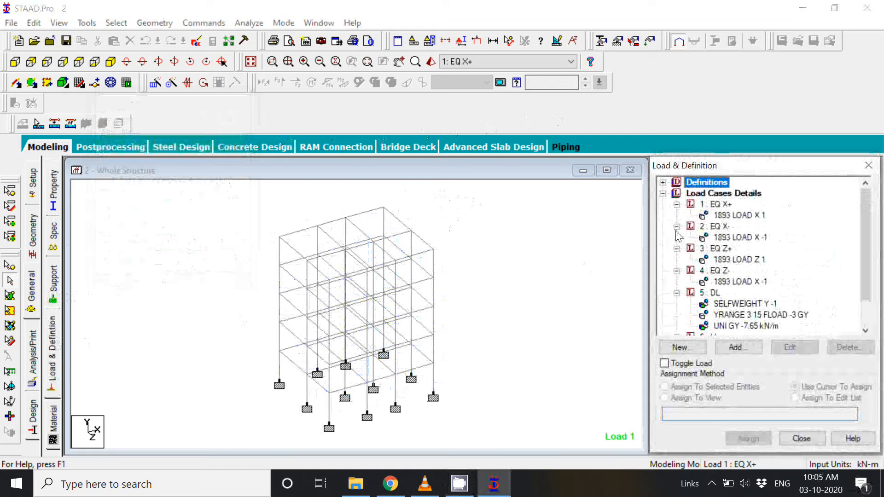
scroll(764, 251, down, 2)
scroll(764, 251, down, 1)
scroll(764, 251, up, 3)
click(663, 193)
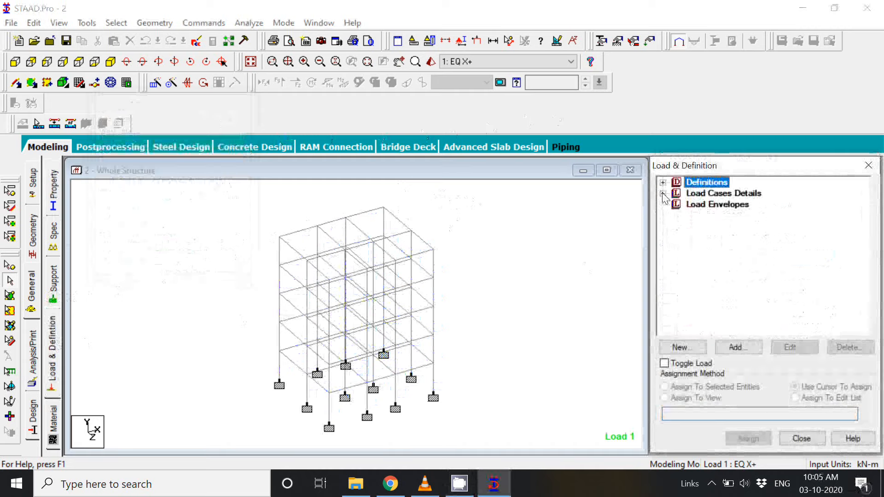
click(711, 195)
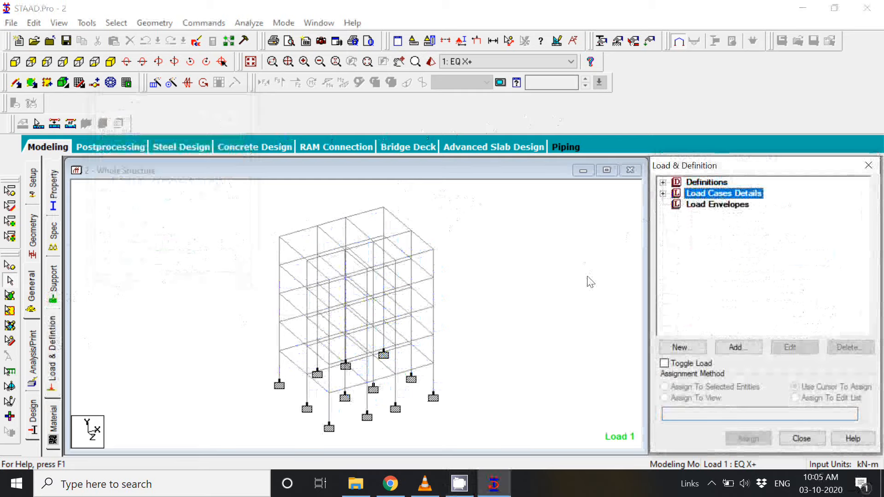
Step: Switch to Chrome, enlarge the load combinations page to 150%, and examine the IS 456 limit state of collapse factors
click(391, 483)
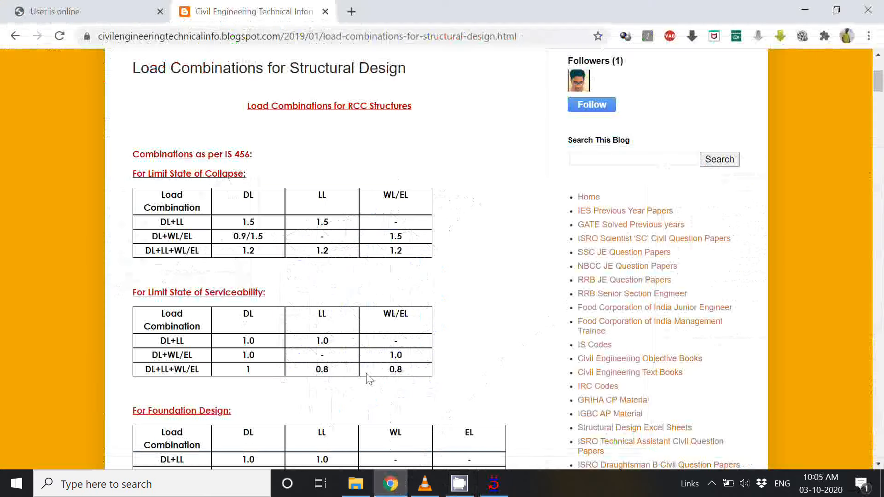
click(869, 36)
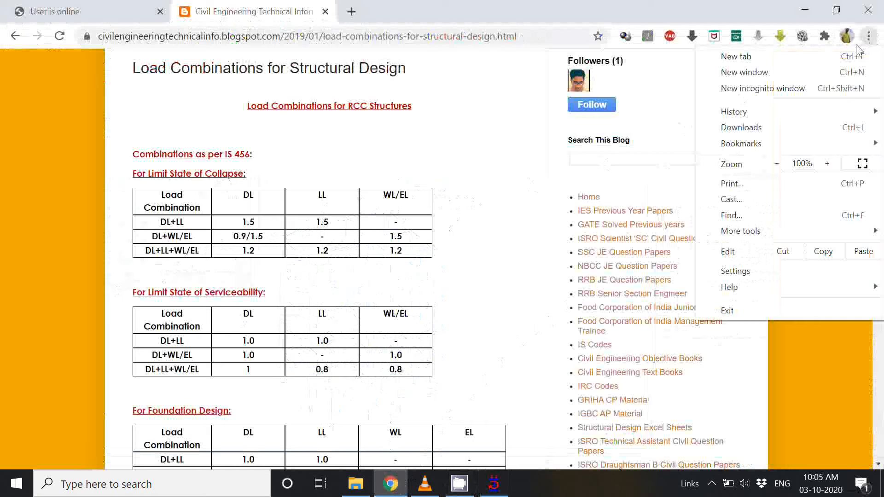
click(827, 164)
click(826, 164)
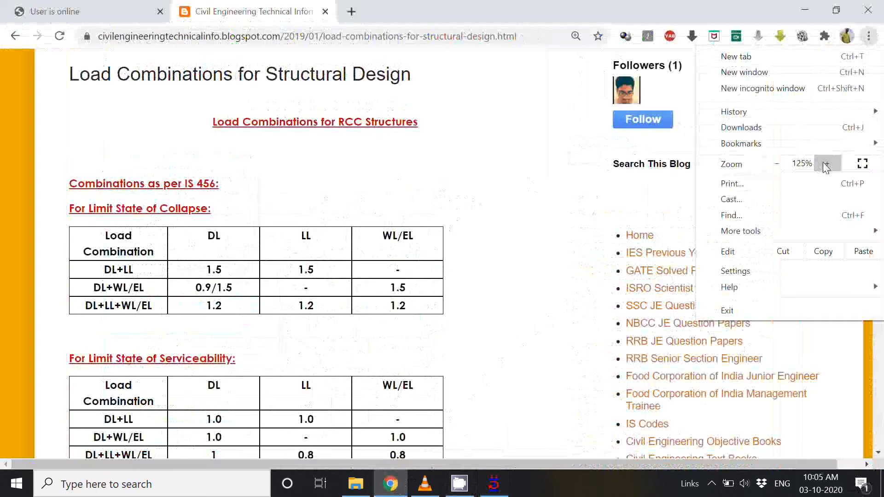
click(826, 164)
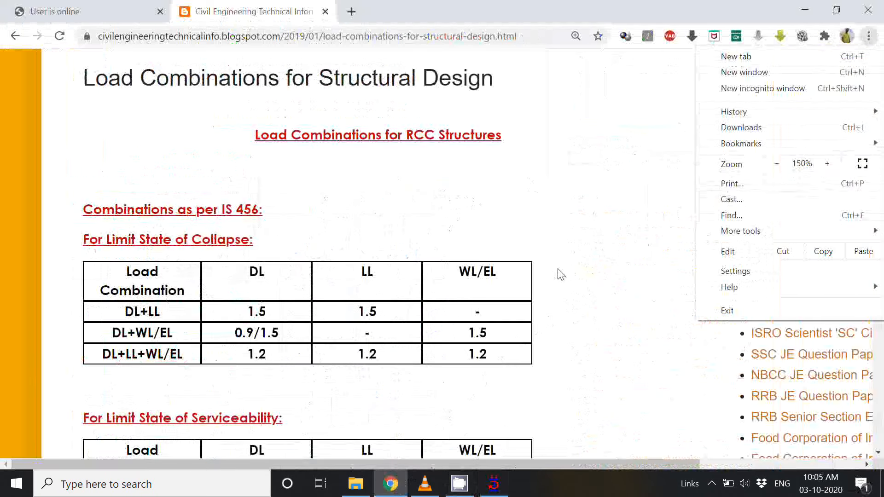
click(560, 274)
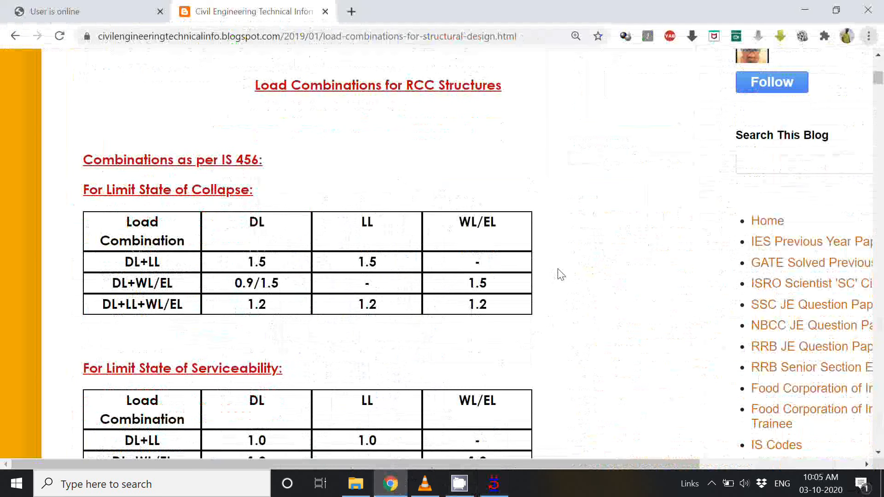
scroll(559, 274, down, 3)
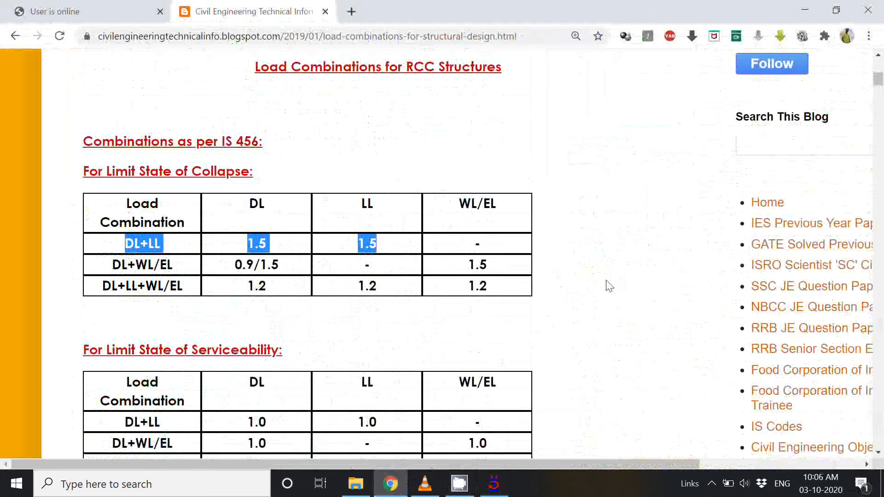
click(594, 303)
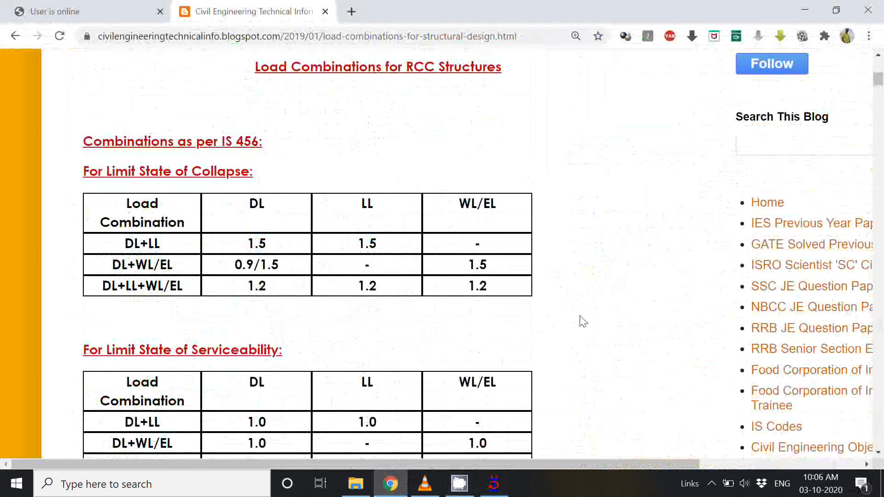
Step: Return to STAAD.Pro and start a new load combination number 7 of type Normal, named "1.5*(DL + LL)"
click(490, 484)
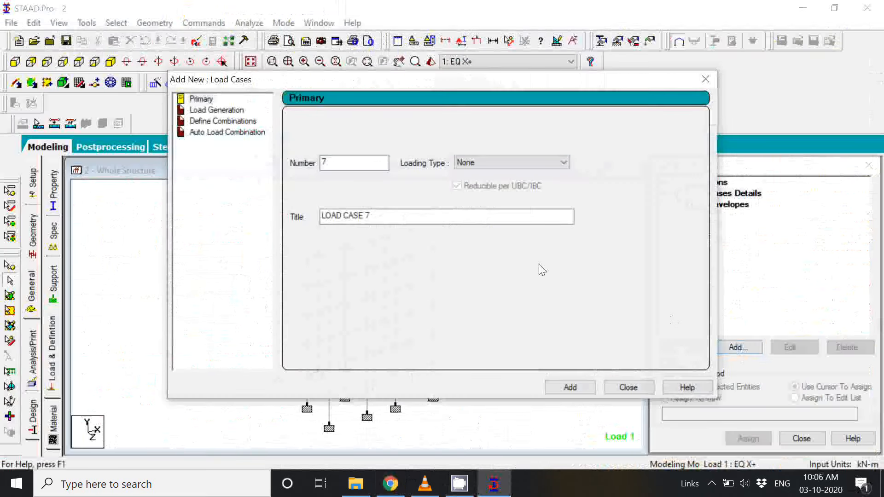
click(231, 122)
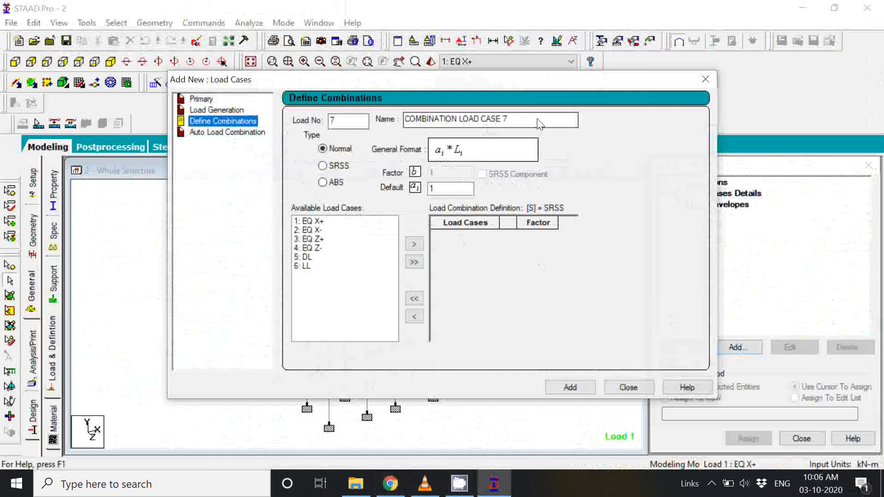
drag(540, 124, 401, 127)
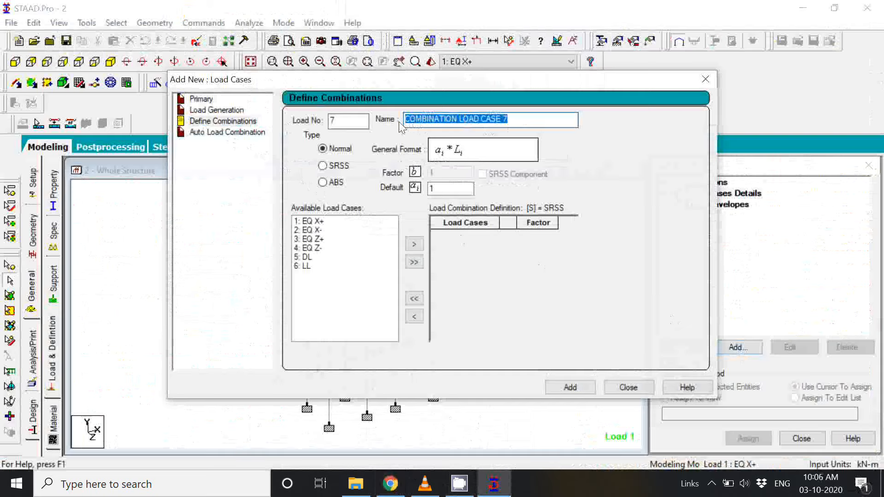
text(1.5)
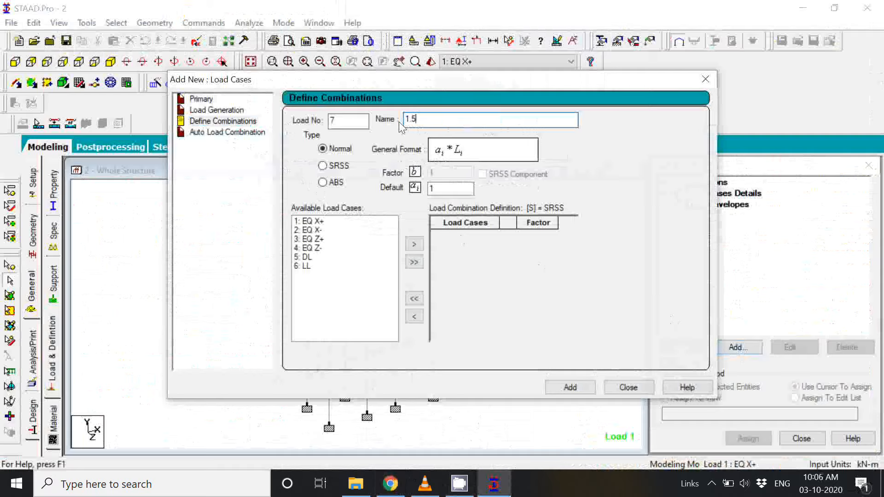
text((DL + LL))
click(415, 121)
text(*)
Step: Set the combination's default factor to 1.5 and include load case 5: DL with it
click(430, 188)
text(1)
click(308, 258)
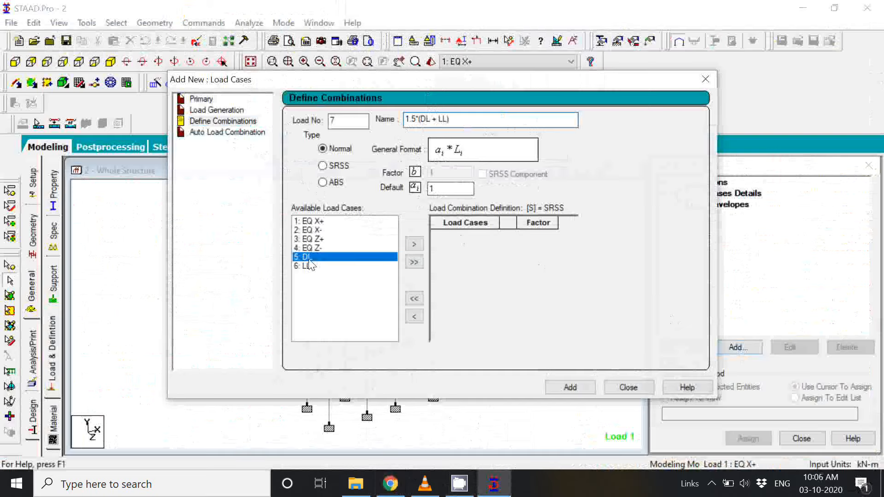
click(453, 191)
text(.5)
drag(443, 189, 426, 191)
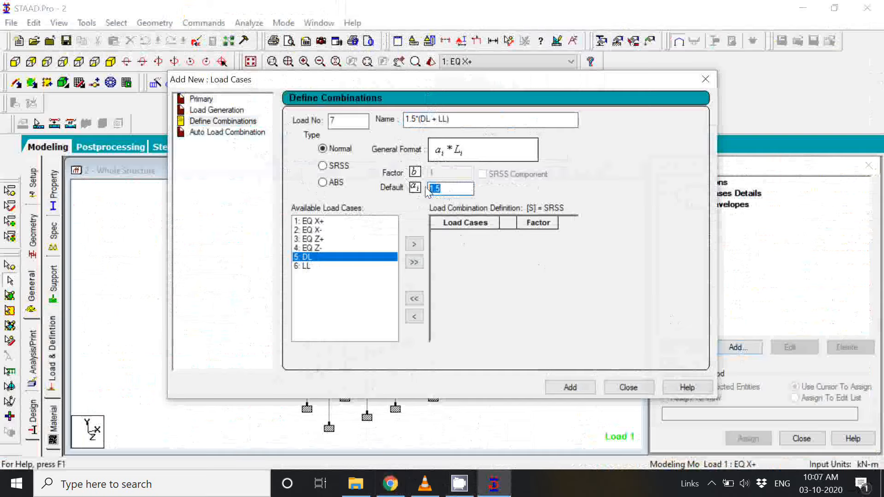
click(414, 245)
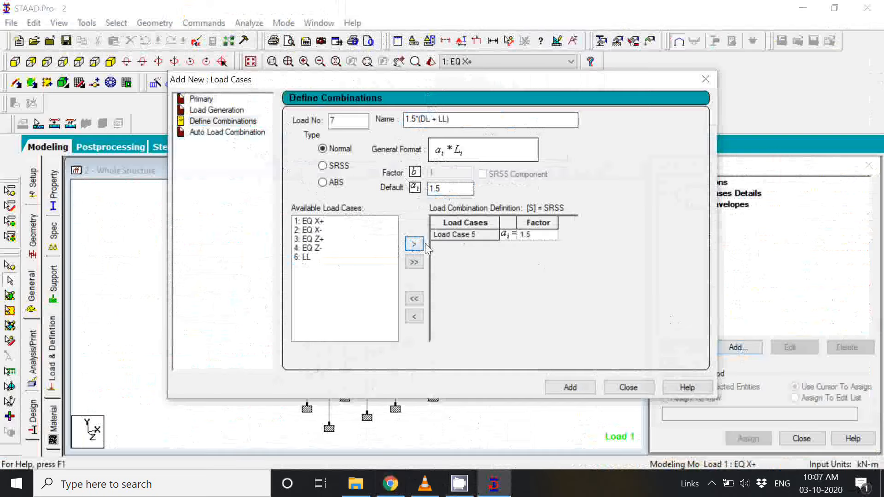
Step: Include load case 6: LL with factor 1.5, then add the combination to the model and finish defining combinations
click(441, 189)
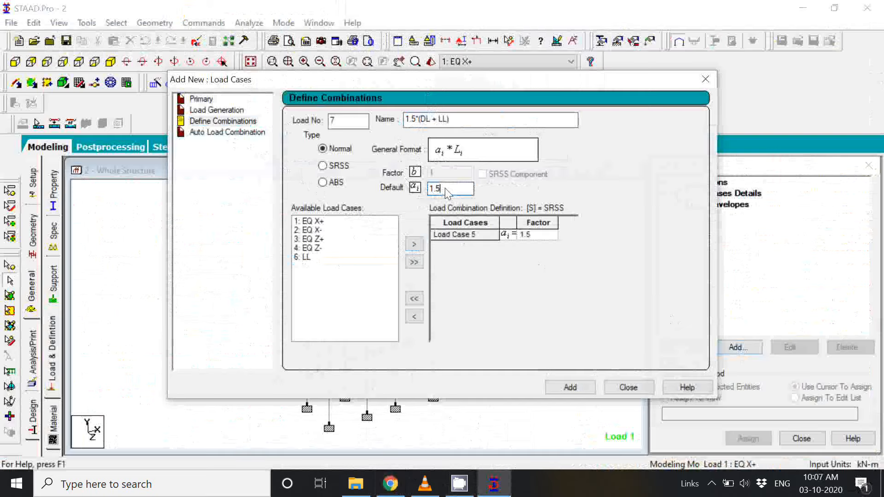
click(314, 258)
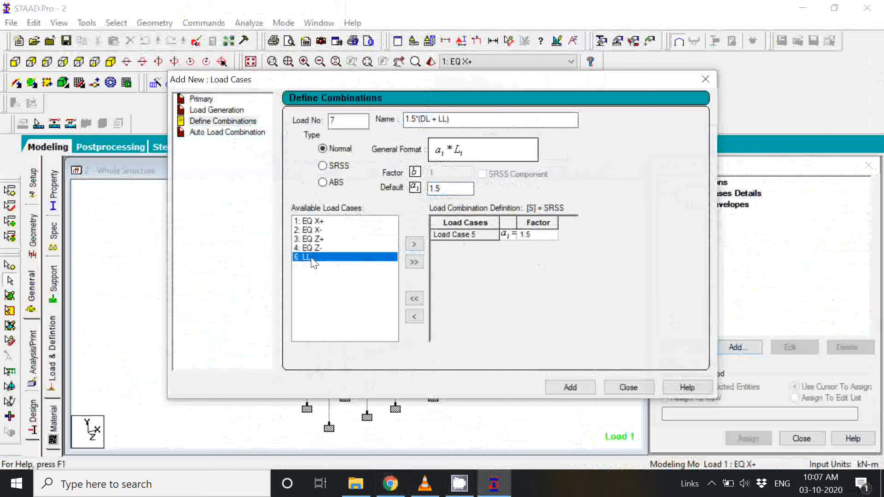
click(417, 250)
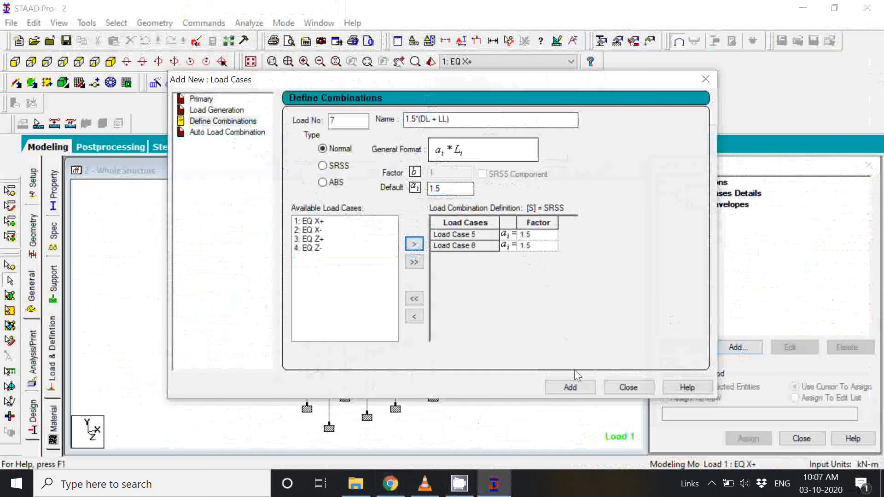
click(580, 389)
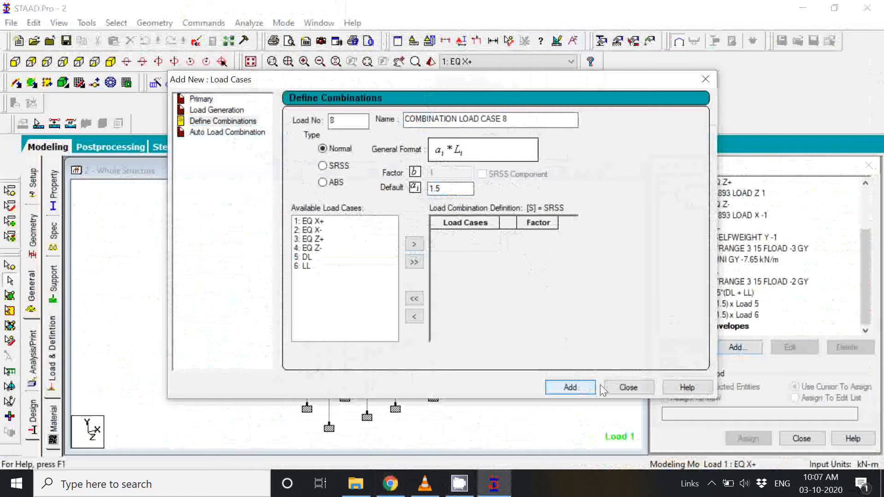
click(629, 388)
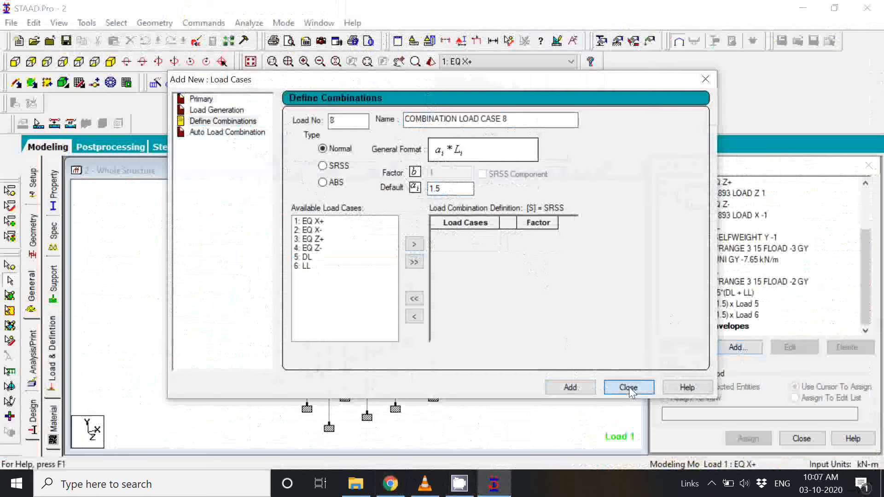
Step: Close the new load case dialog and review load cases 1 to 6 and combination 7 in the Load Cases Details
click(628, 389)
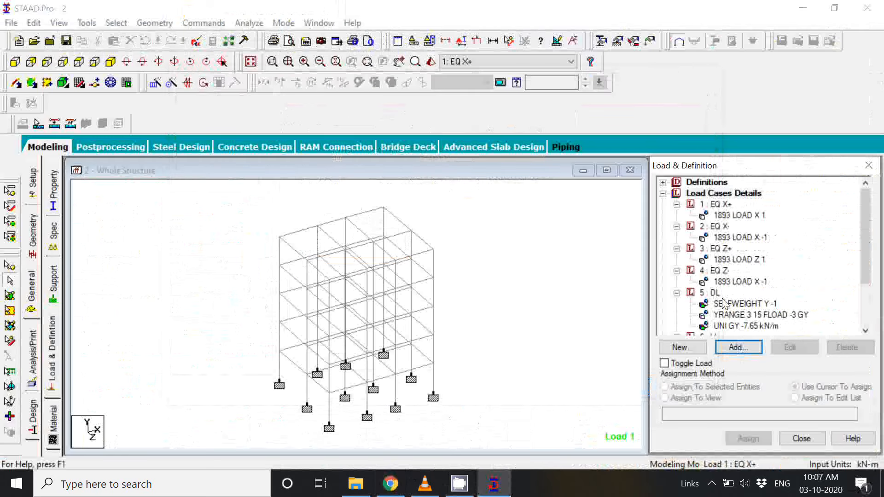
click(720, 205)
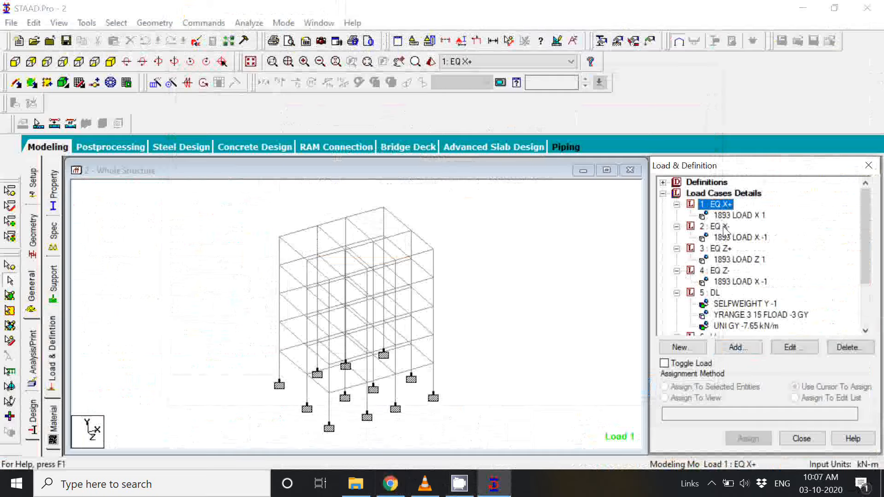
click(718, 227)
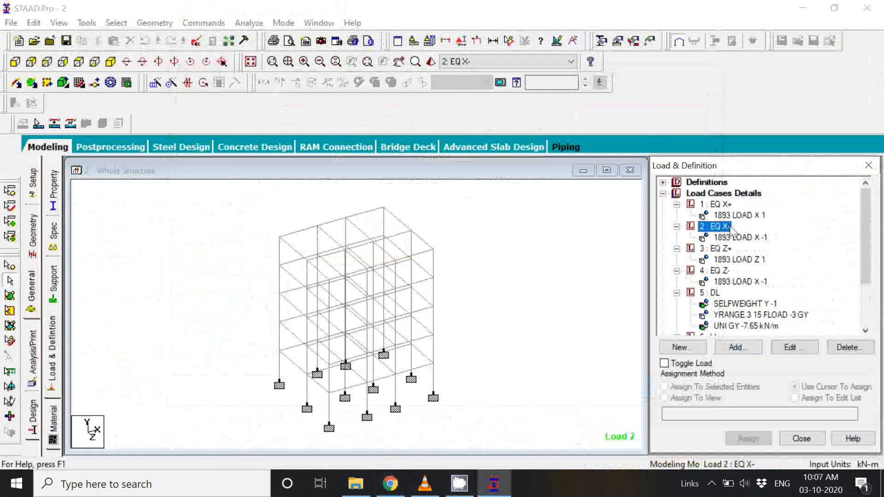
scroll(730, 230, down, 1)
click(718, 237)
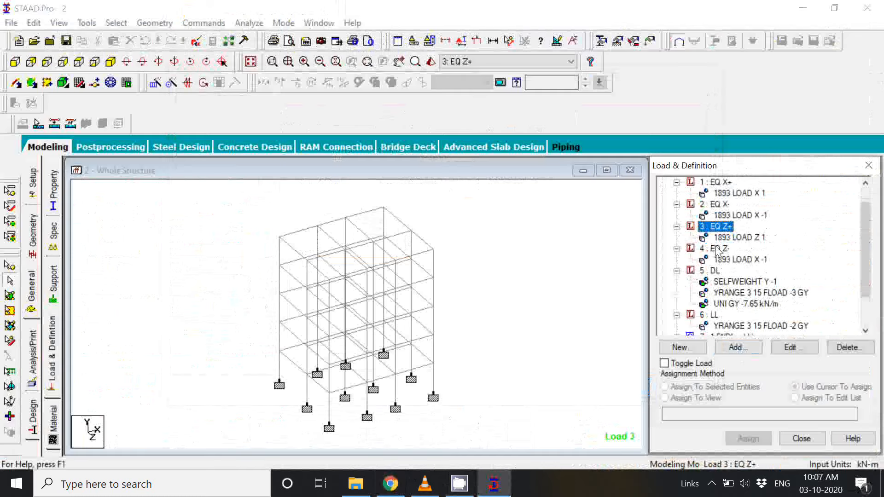
click(718, 248)
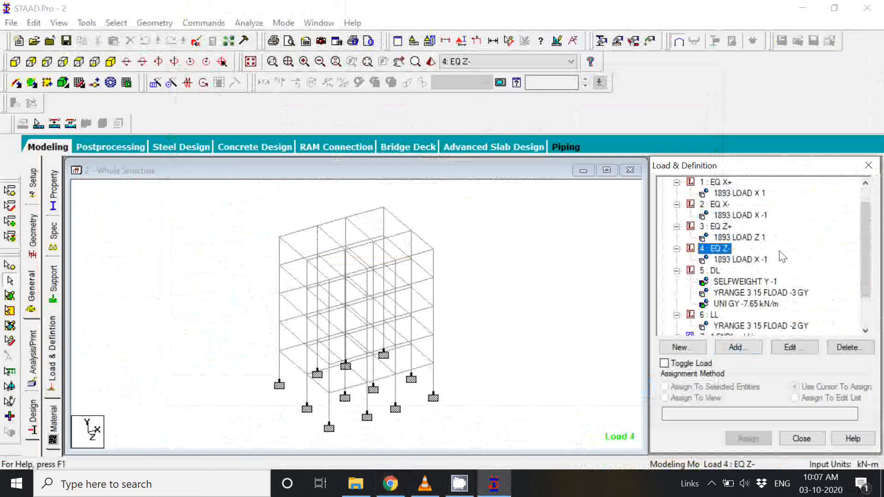
click(713, 270)
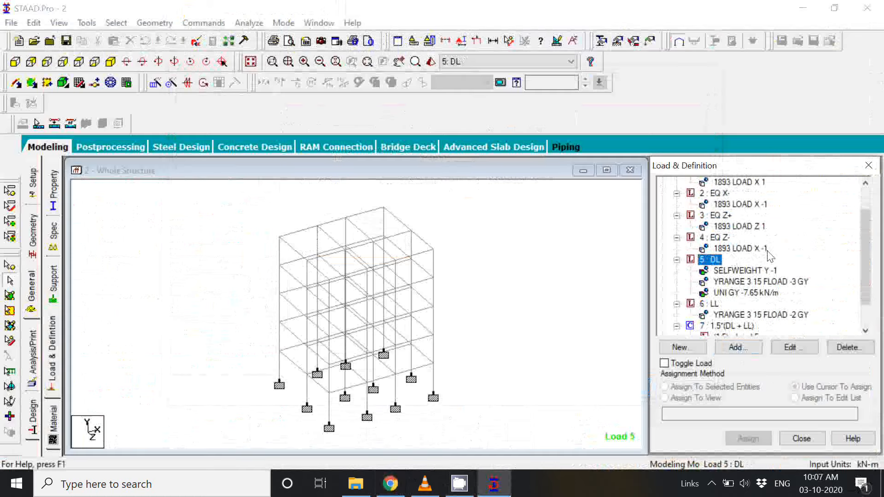
click(713, 303)
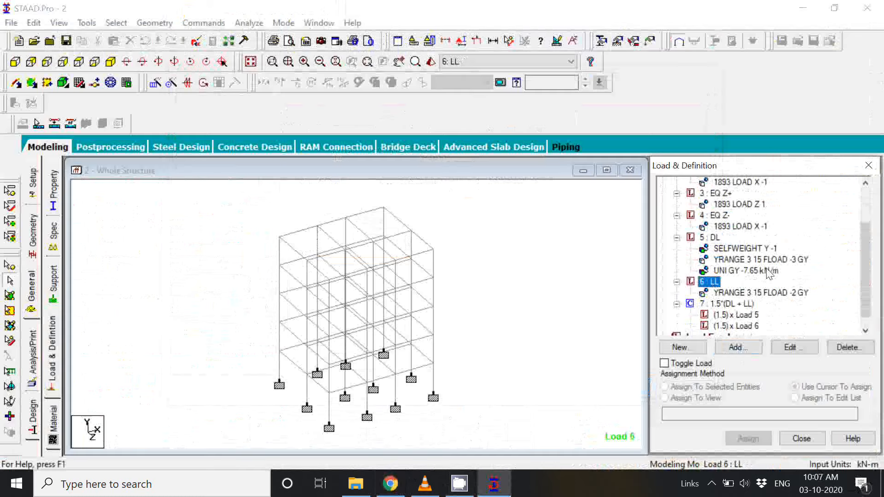
click(733, 304)
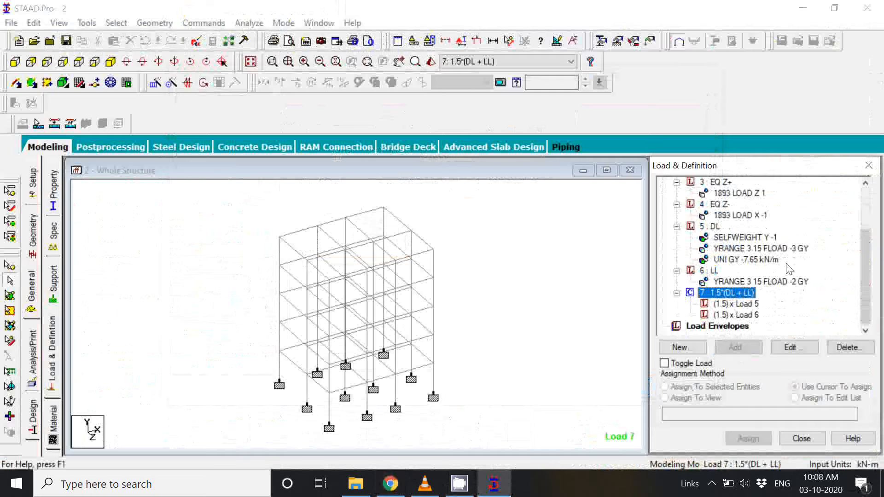
scroll(750, 269, up, 2)
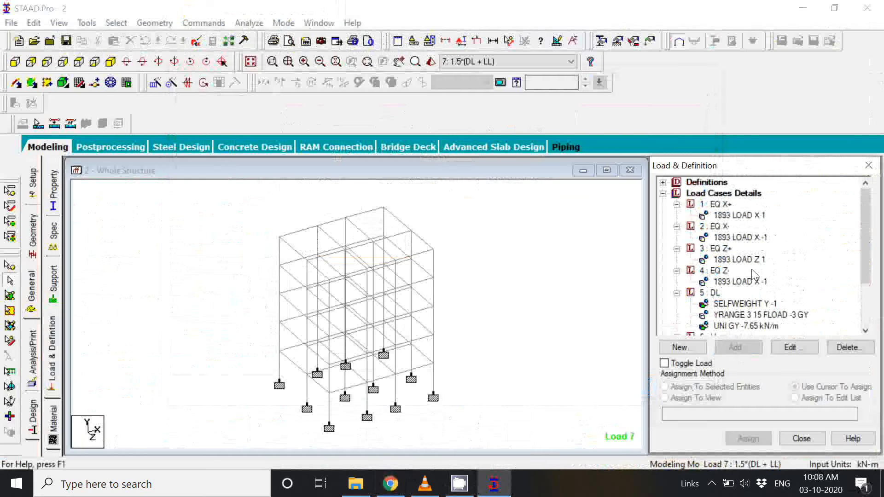
scroll(752, 269, down, 2)
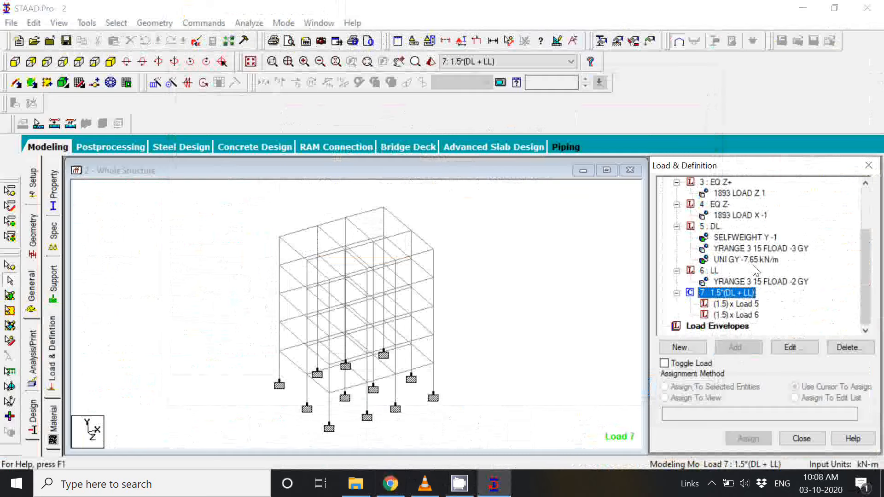
Step: Switch to Chrome and examine the DL+WL/EL row in the IS 456 limit state of collapse table
click(391, 483)
drag(261, 264, 279, 264)
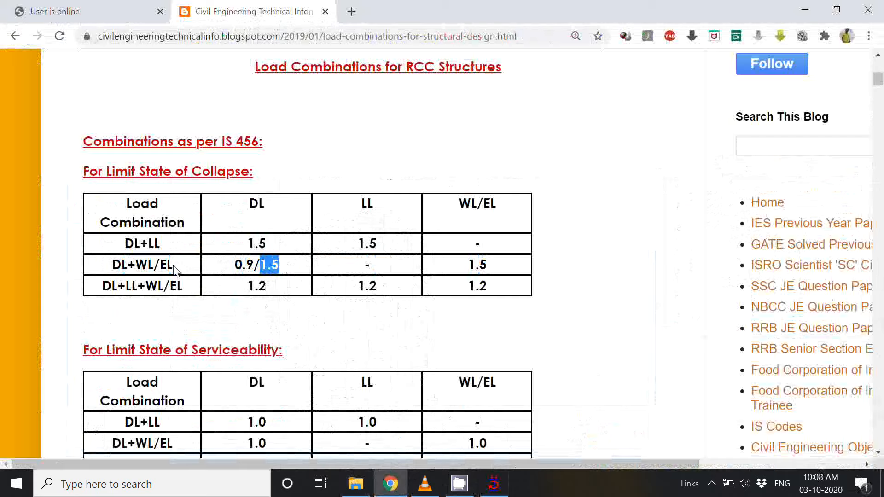
drag(112, 265, 173, 265)
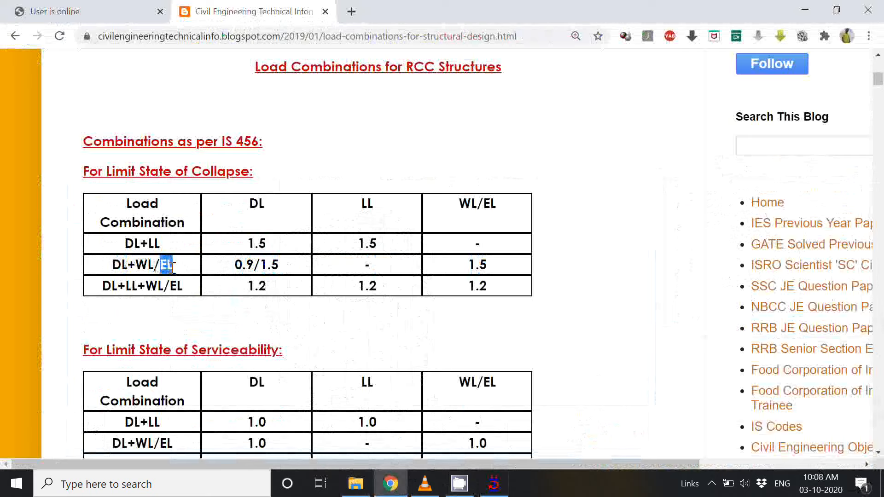
click(643, 321)
Step: Return to STAAD.Pro and start load combination number 8 of type Normal, named "1.5*(DL + EQ X+)"
click(492, 491)
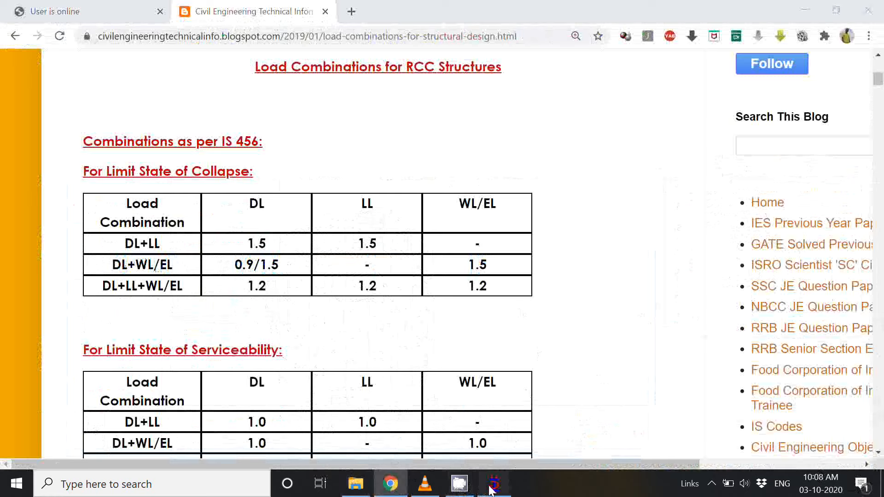
click(748, 349)
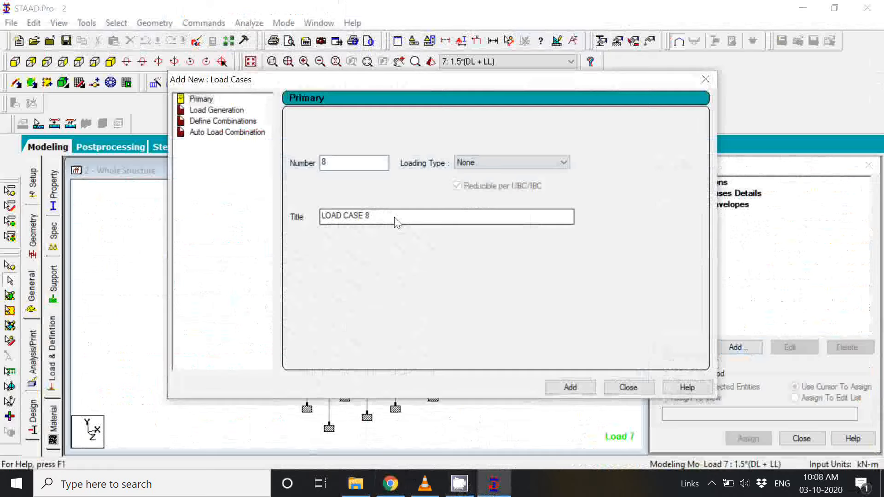
click(219, 122)
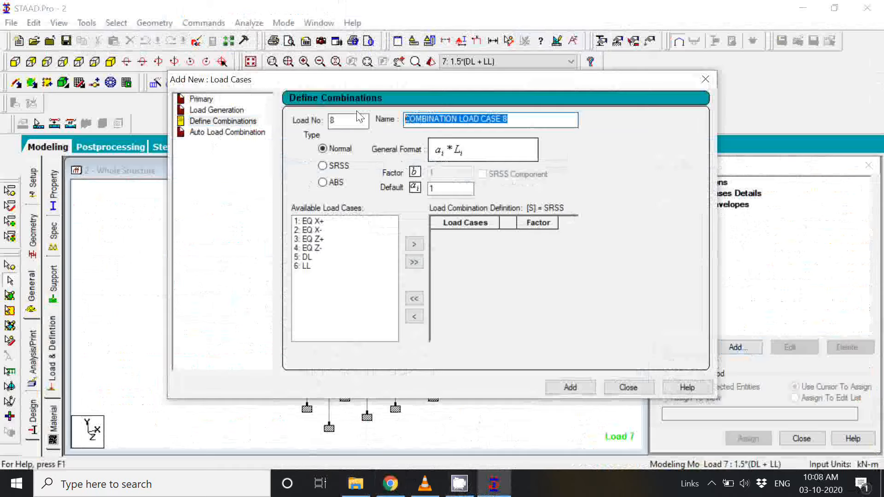
text(1.5)
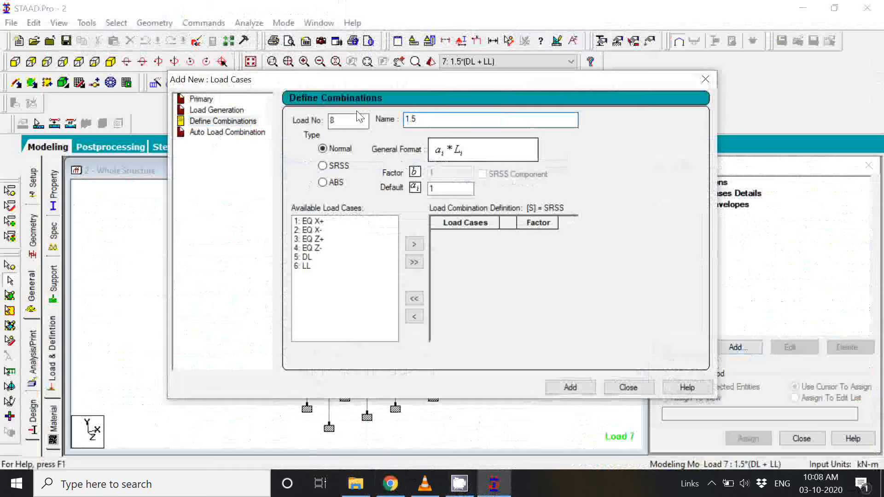
text(*(DL +)
text(EQ X+))
Step: Accept the auto save and save the modified structure
click(310, 223)
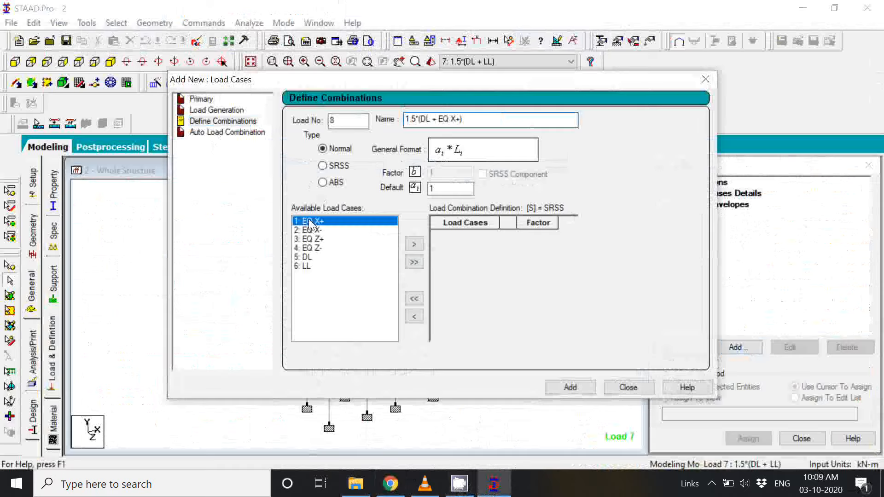
click(311, 230)
click(314, 239)
click(315, 248)
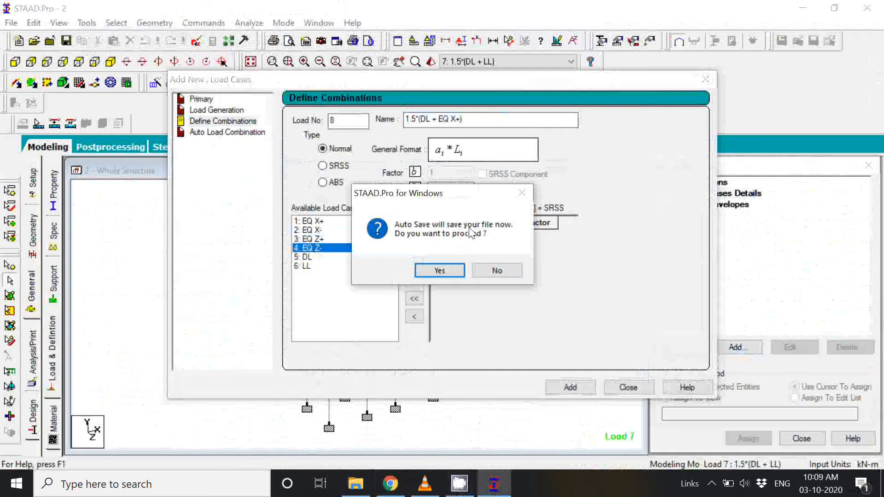
click(440, 270)
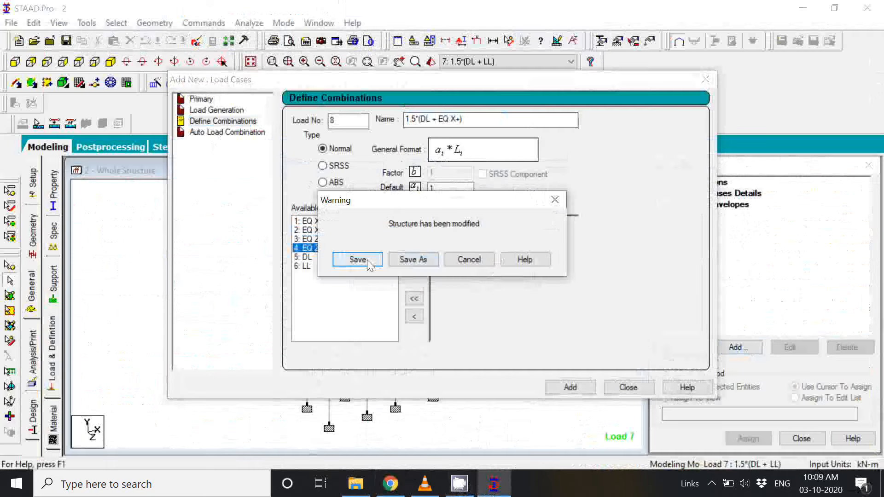
click(367, 262)
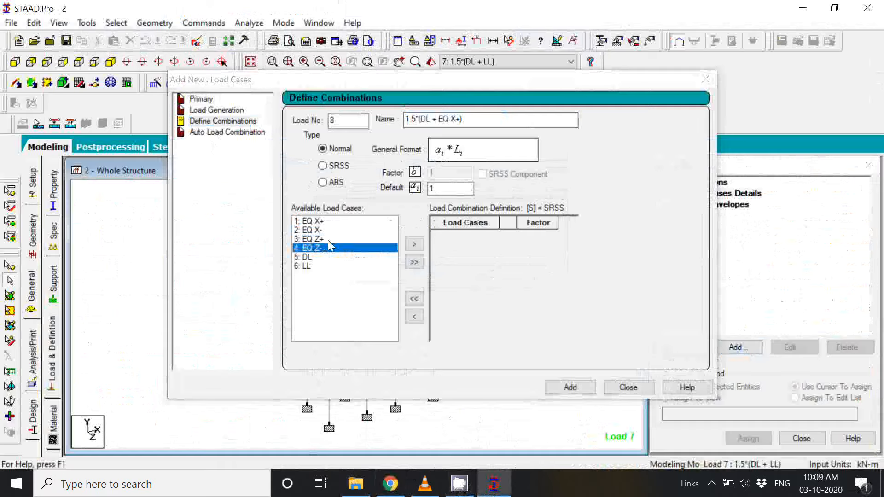
Step: Set the default factor of combination 8 to 1.5 and include load case 5: DL with it
click(312, 257)
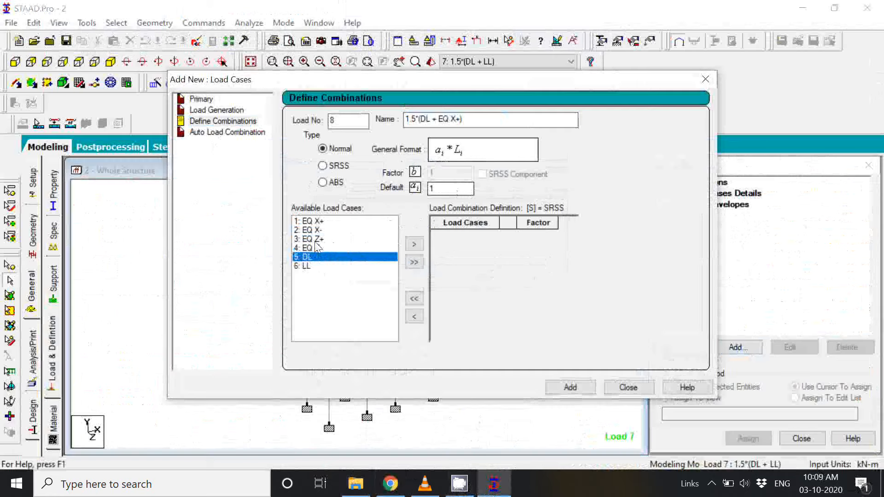
click(453, 189)
text(.5)
click(415, 245)
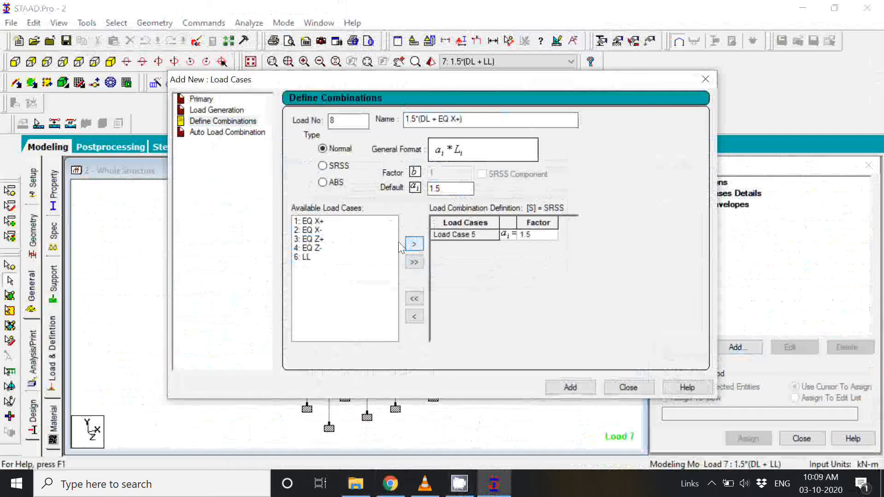
Step: Include load case 1: EQ X+ with factor 1.5 and add combination 8 to the model
click(316, 223)
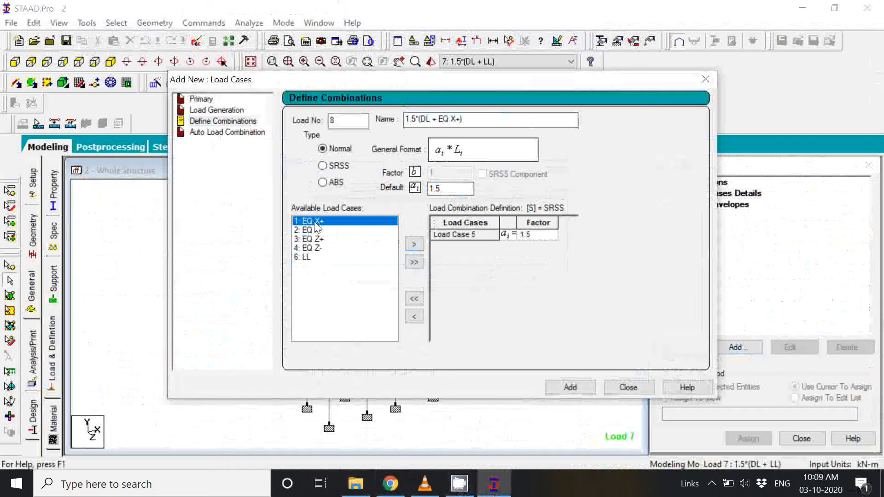
click(460, 189)
click(414, 245)
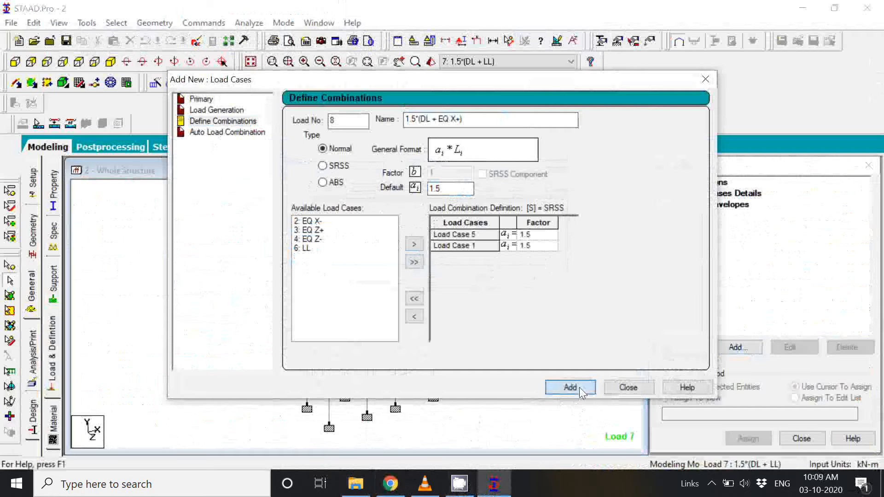
click(579, 387)
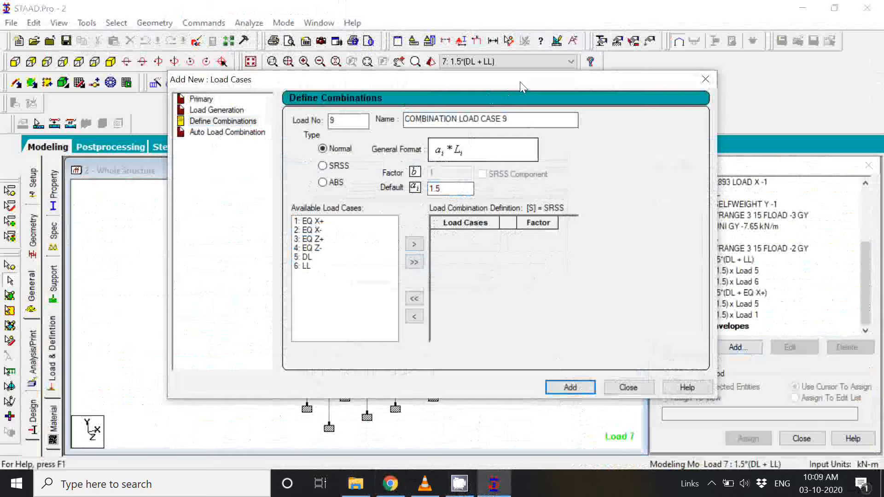
Step: Leave the combination definition and review the new combination 8 among the load cases
drag(520, 82, 380, 71)
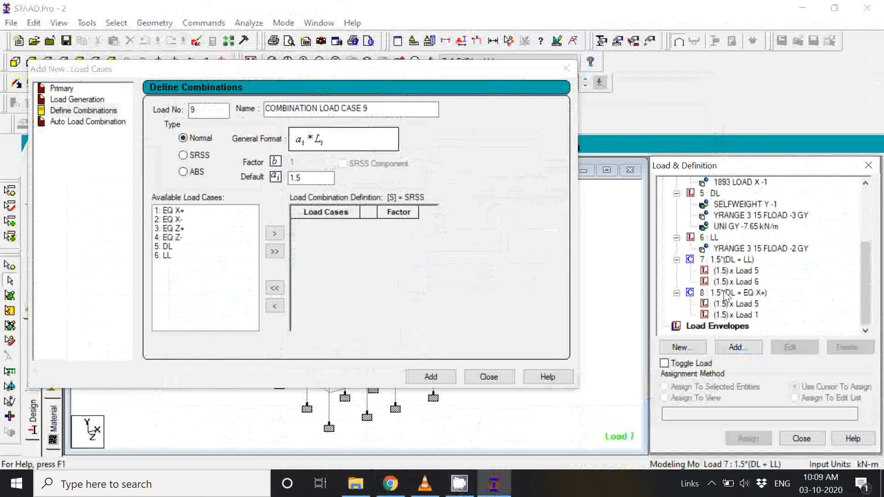
key(Escape)
click(732, 294)
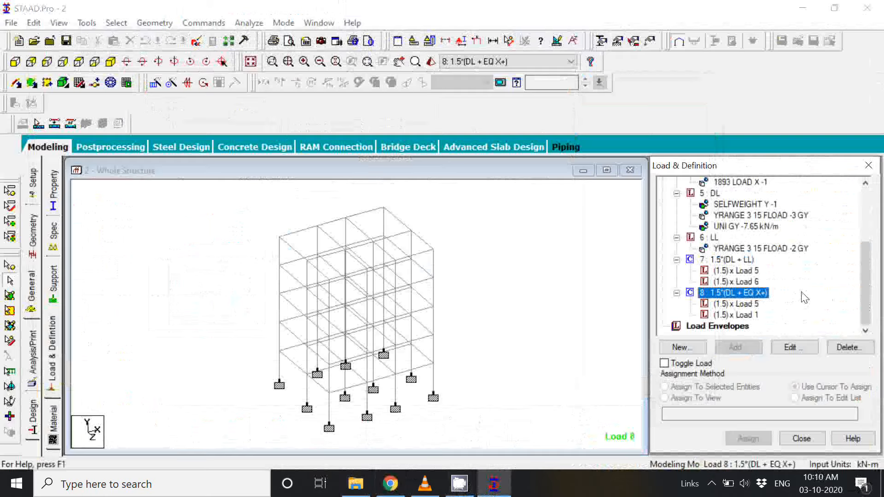
scroll(805, 298, up, 3)
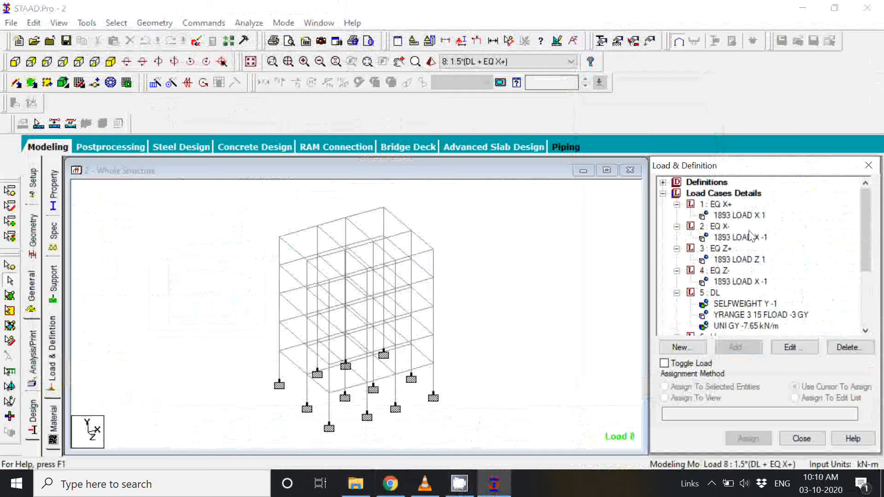
Step: Collapse the Load Cases Details and start load combination number 9 of type Normal, named "1.5*(DL + EQ X-)"
click(663, 194)
click(750, 347)
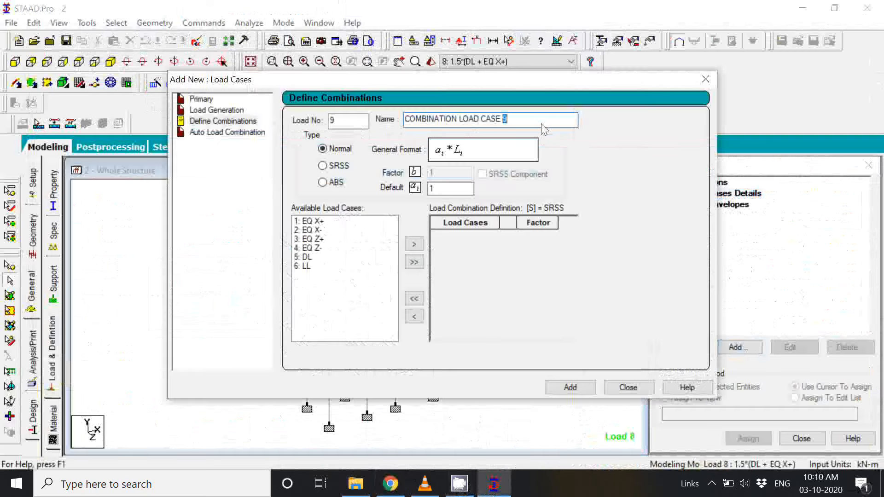
key(BackSpace)
key(BackSpace)
key(BackSpace)
key(BackSpace)
key(BackSpace)
key(BackSpace)
key(BackSpace)
key(BackSpace)
key(BackSpace)
key(BackSpace)
key(BackSpace)
key(BackSpace)
key(BackSpace)
key(BackSpace)
key(BackSpace)
key(BackSpace)
key(BackSpace)
key(BackSpace)
key(BackSpace)
key(BackSpace)
key(BackSpace)
key(BackSpace)
key(BackSpace)
text(1.5*()
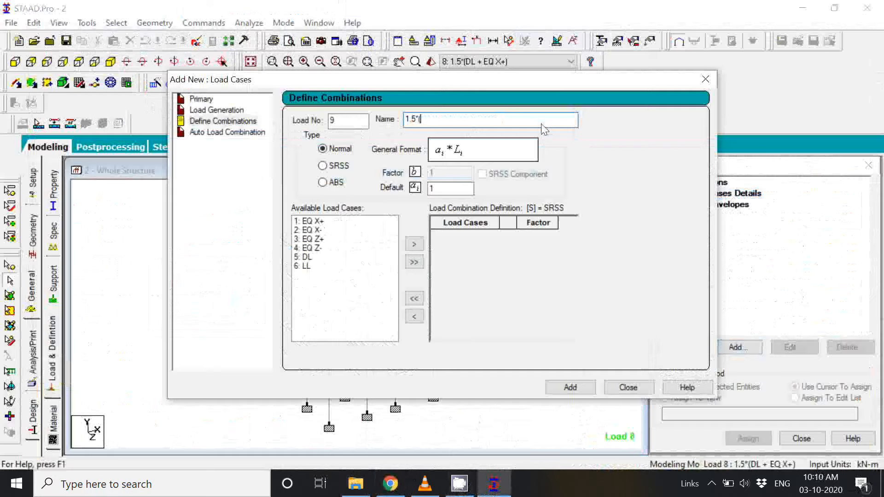
text(DL + EQ X-))
Step: Set the default factor of combination 9 to 1.5 and include load case 5: DL with it
click(307, 258)
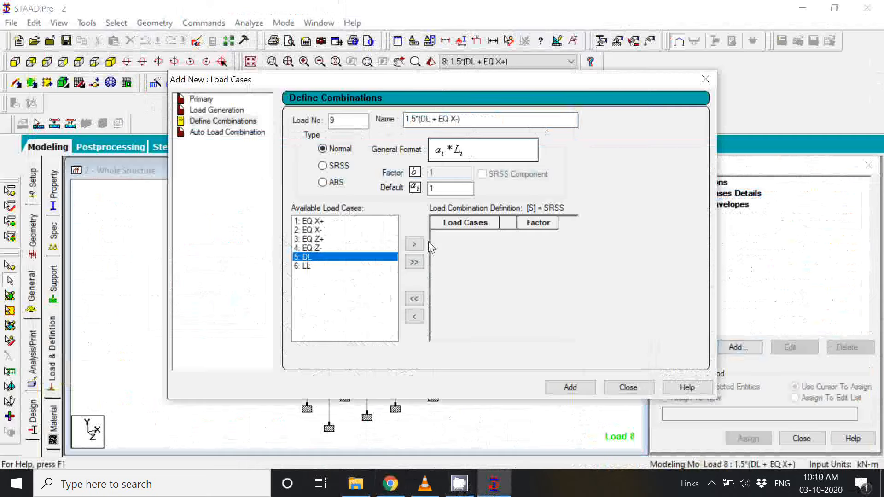
double_click(445, 191)
text(1.5)
click(414, 244)
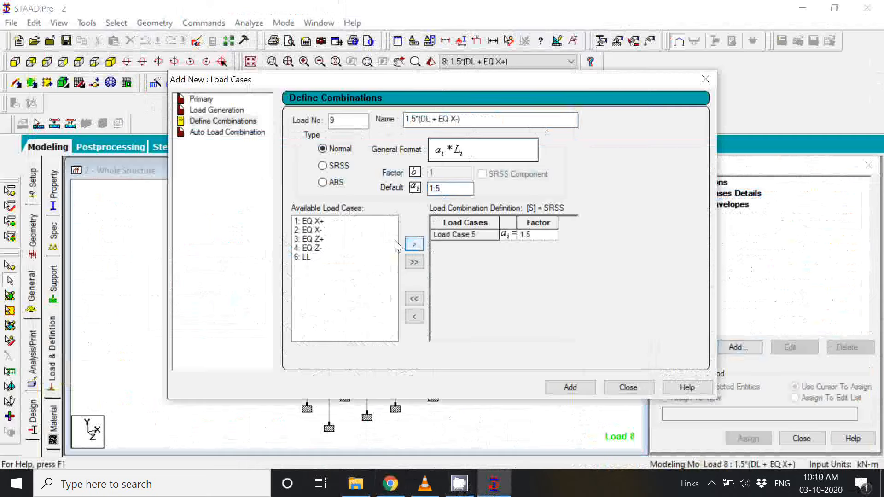
Step: Include load case 2: EQ X- with factor 1.5, add combination 9 to the model and leave the combination definition
click(449, 189)
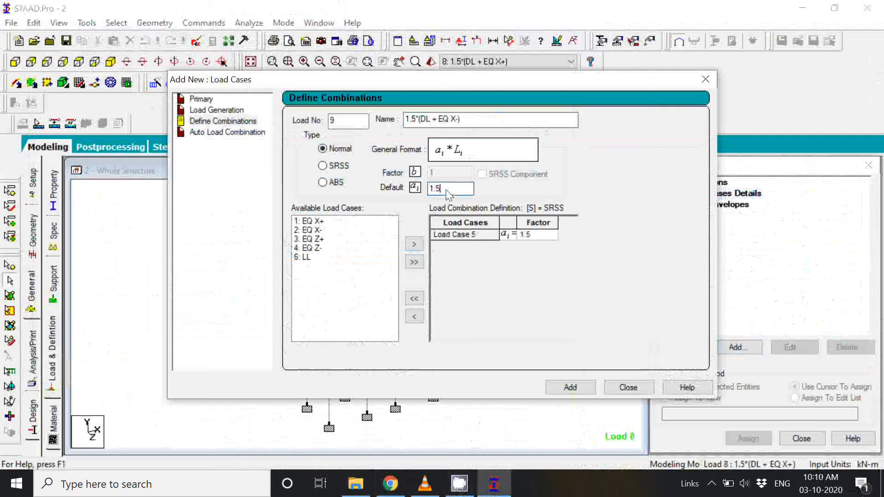
click(314, 230)
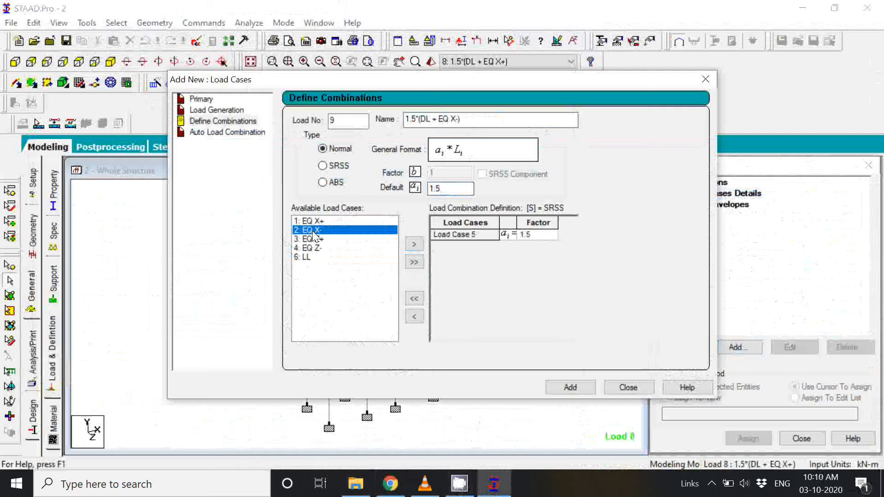
click(414, 244)
click(571, 389)
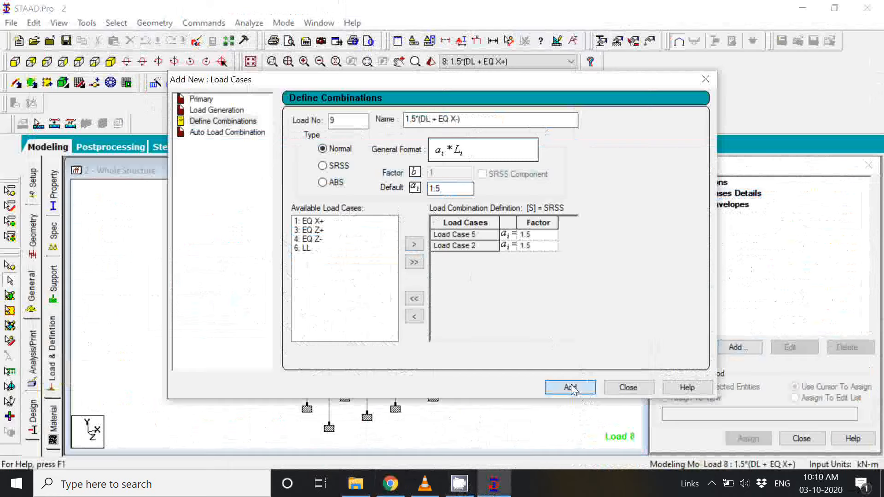
click(638, 388)
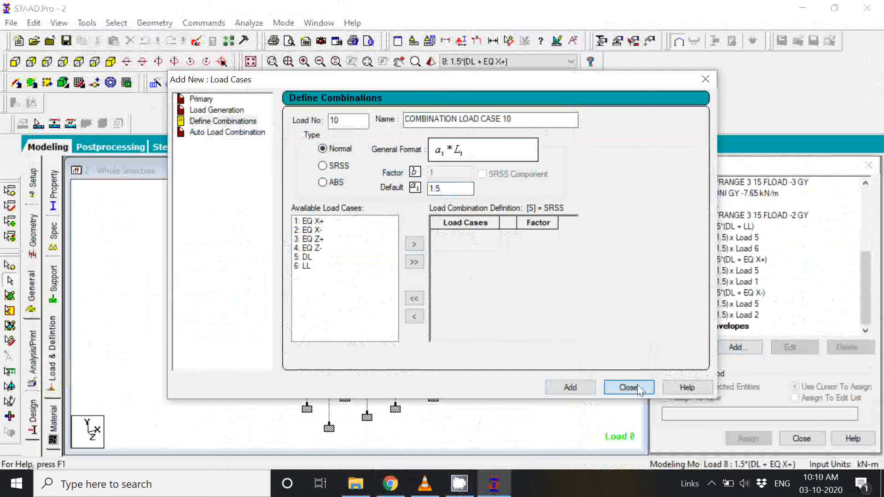
click(639, 388)
Step: Collapse the Load Cases Details and start load combination number 10, named "1.5*(DL + EQ Z+)"
click(673, 194)
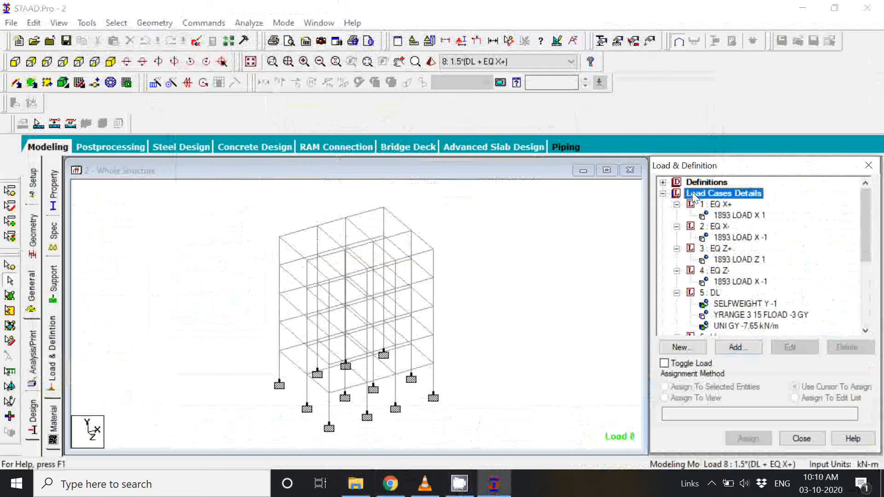
click(663, 194)
click(744, 347)
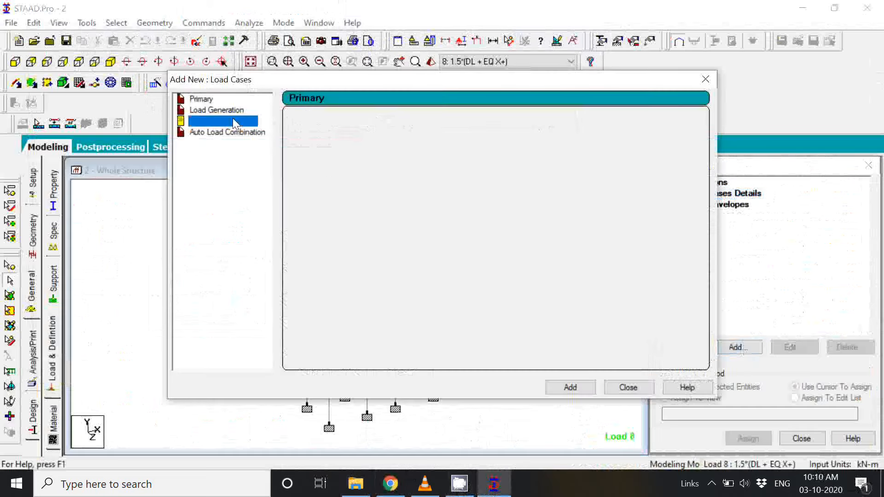
click(512, 120)
key(BackSpace)
key(BackSpace)
key(BackSpace)
key(BackSpace)
key(BackSpace)
key(BackSpace)
key(BackSpace)
key(BackSpace)
key(BackSpace)
key(BackSpace)
key(BackSpace)
key(BackSpace)
key(BackSpace)
key(BackSpace)
key(BackSpace)
key(BackSpace)
key(BackSpace)
key(BackSpace)
key(BackSpace)
key(BackSpace)
key(BackSpace)
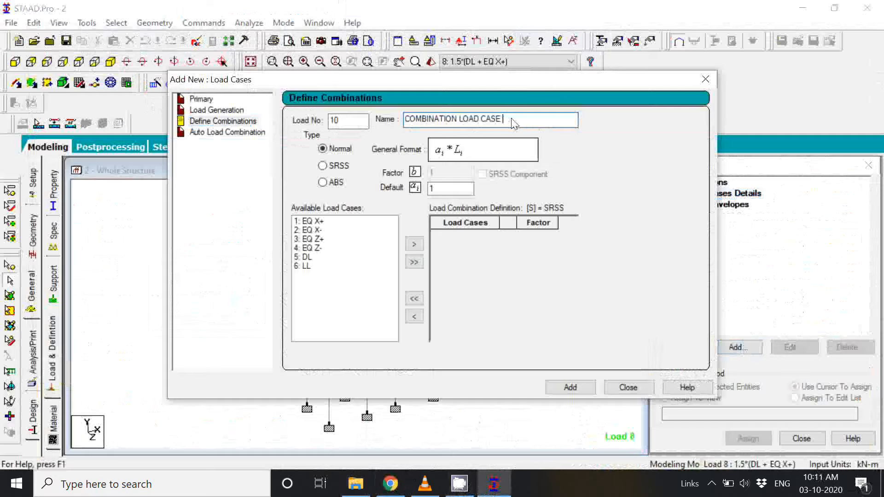
text(1.5*()
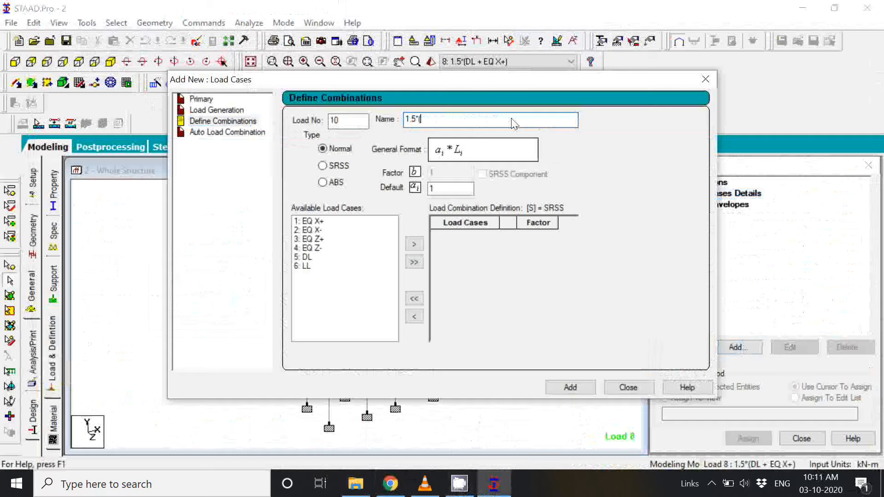
text(DL + EQ Z+)
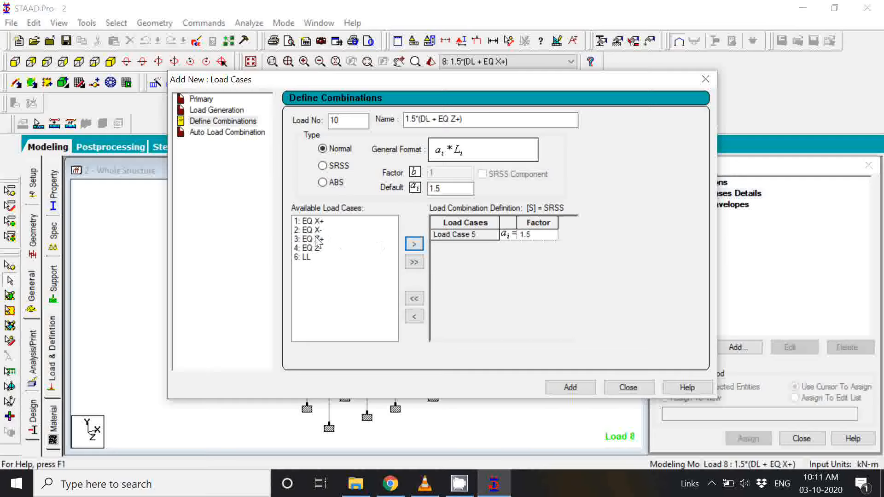
Step: Include load case 3: EQ Z+ with factor 1.5, add combination 10 to the model and leave the combination definition
click(318, 238)
click(456, 190)
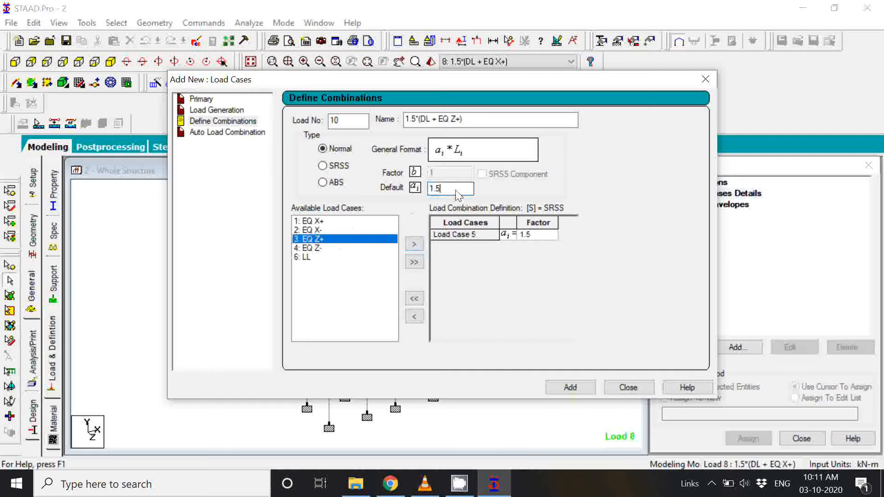
click(417, 245)
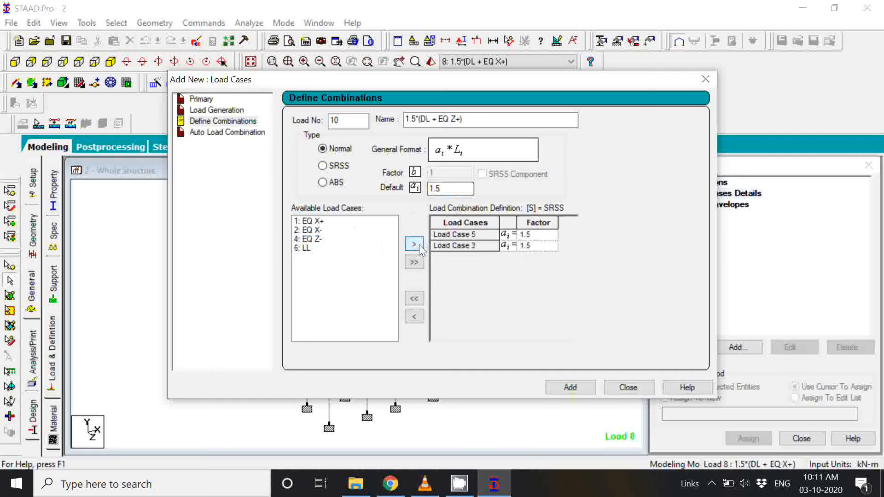
click(583, 391)
click(628, 388)
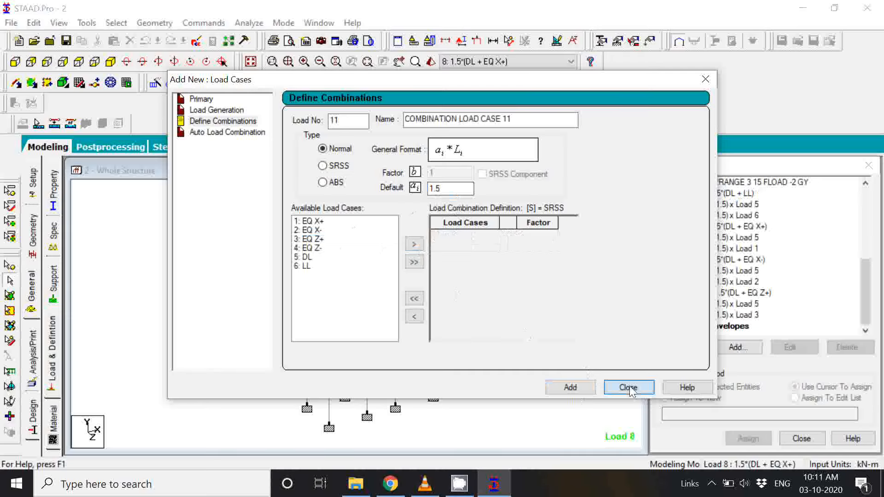
click(629, 386)
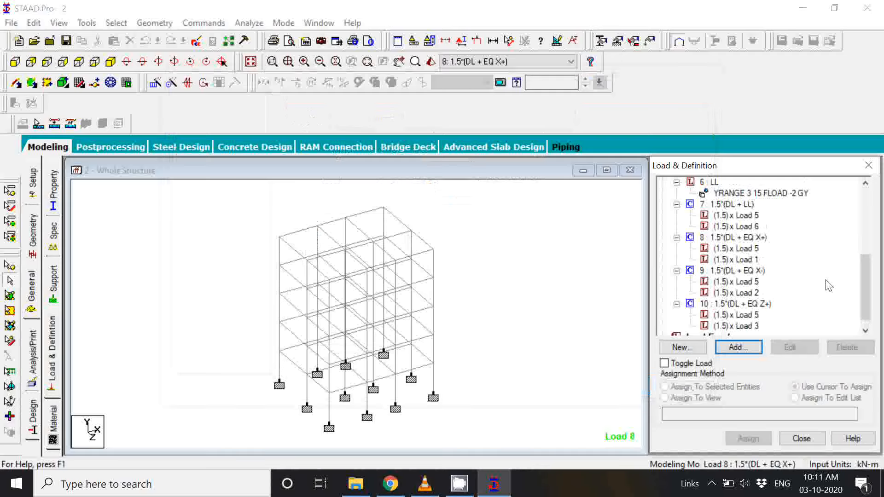
Step: Collapse the Load Cases Details and start load combination number 11, named "1.5*(DL + EQ Z-)"
scroll(828, 285, up, 5)
click(688, 195)
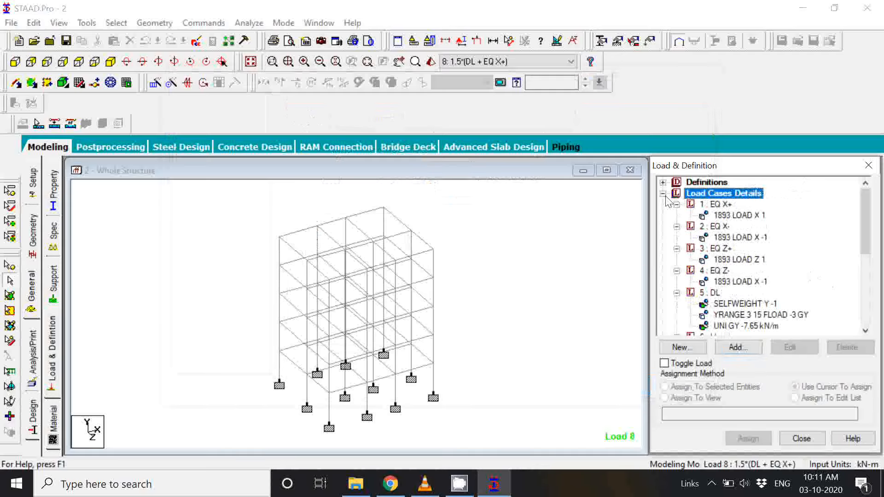
click(663, 194)
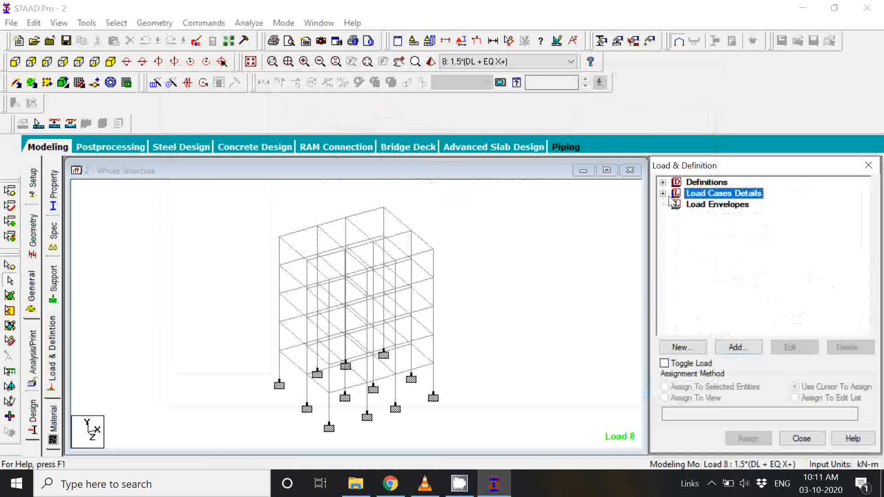
click(737, 348)
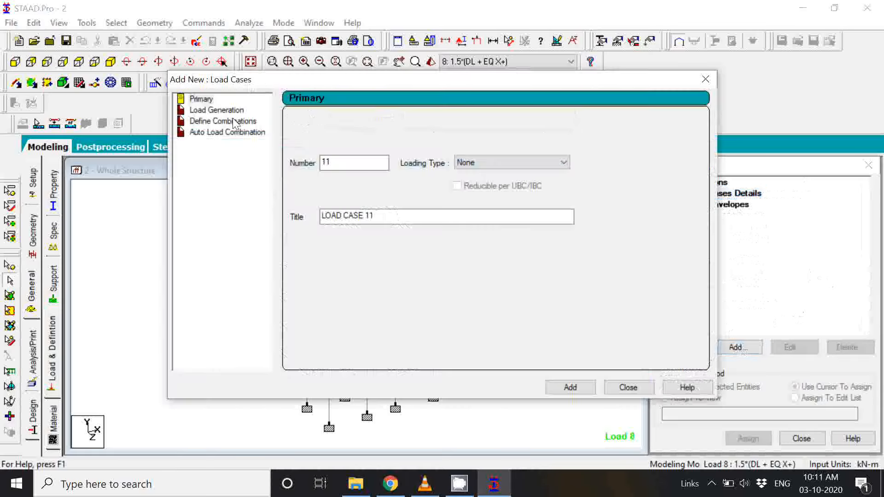
click(233, 120)
double_click(519, 121)
key(BackSpace)
key(BackSpace)
key(BackSpace)
key(BackSpace)
key(BackSpace)
key(BackSpace)
key(BackSpace)
key(BackSpace)
key(BackSpace)
key(BackSpace)
key(BackSpace)
key(BackSpace)
key(BackSpace)
key(BackSpace)
key(BackSpace)
key(BackSpace)
key(BackSpace)
key(BackSpace)
key(BackSpace)
key(BackSpace)
key(BackSpace)
text(1.5*)
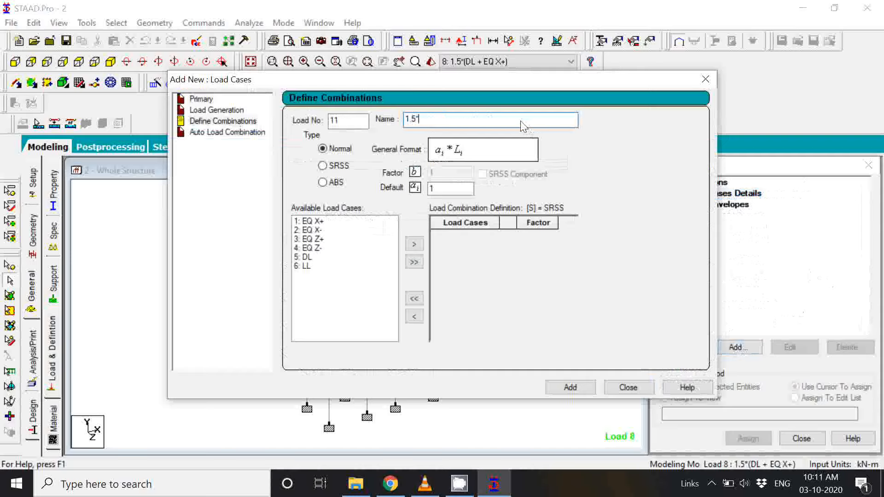
text((DL + EQ Z-))
Step: Set the default factor of combination 11 to 1.5 and include load case 5: DL with it
click(303, 260)
click(439, 190)
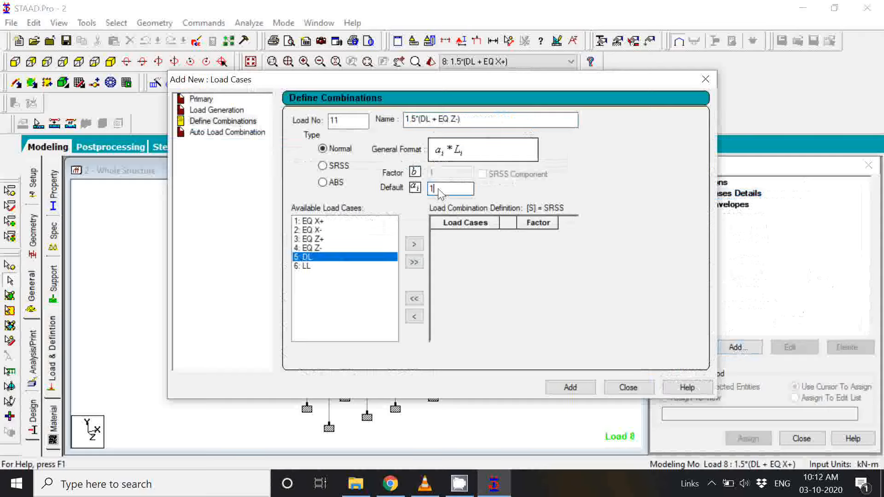
text(.5)
click(416, 245)
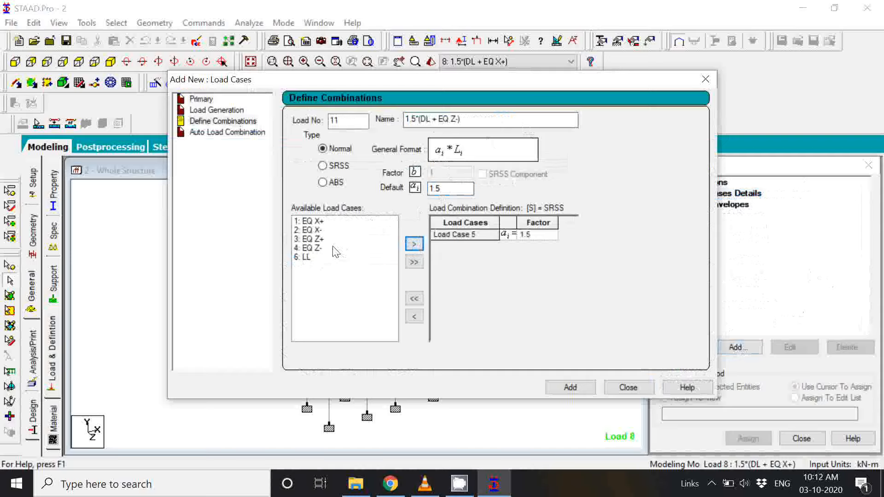
Step: Include load case 4: EQ Z- with factor 1.5, add combination 11 to the model and leave the combination definition
click(314, 249)
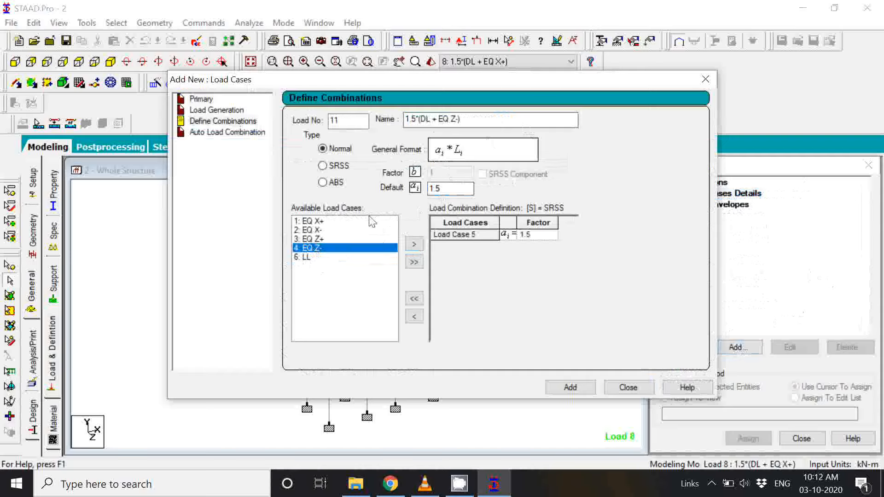
click(448, 190)
click(415, 245)
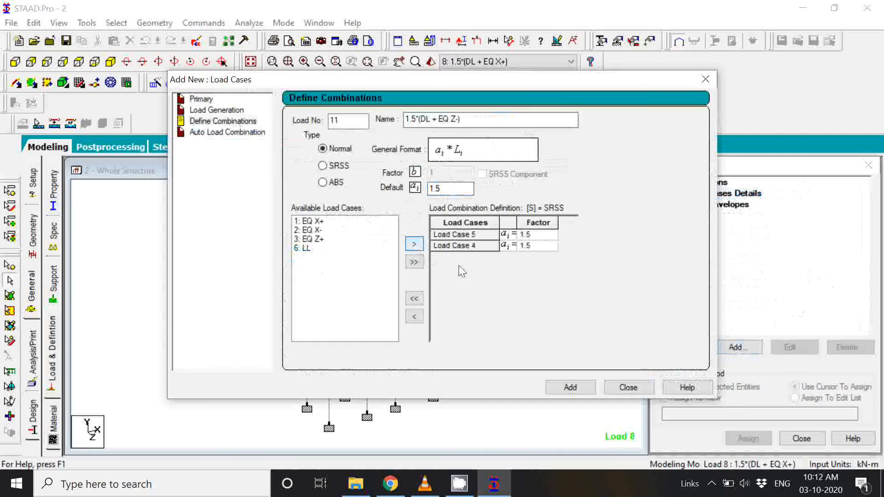
click(569, 387)
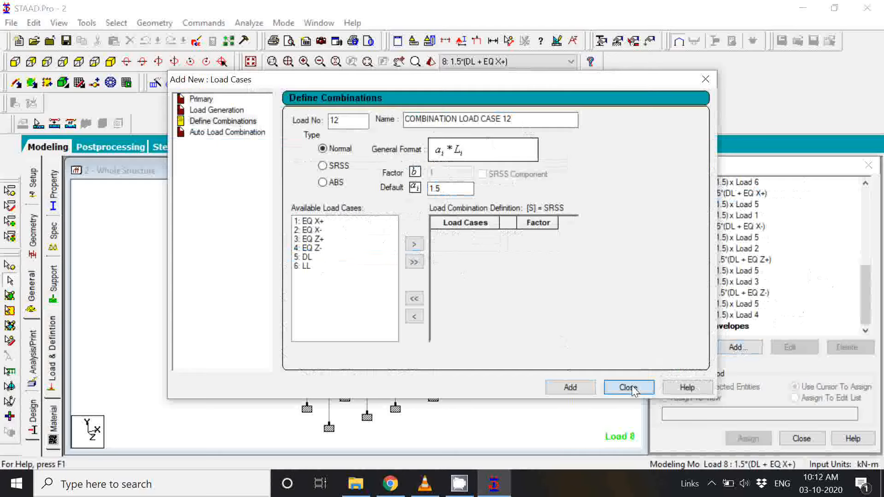
click(629, 387)
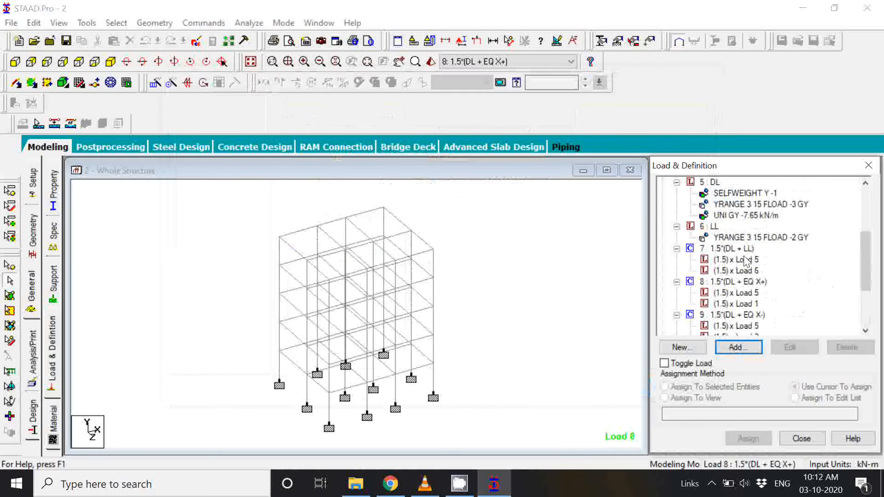
Step: Review combinations 7 to 11 and their factored load cases in the Load Cases Details
scroll(754, 240, down, 1)
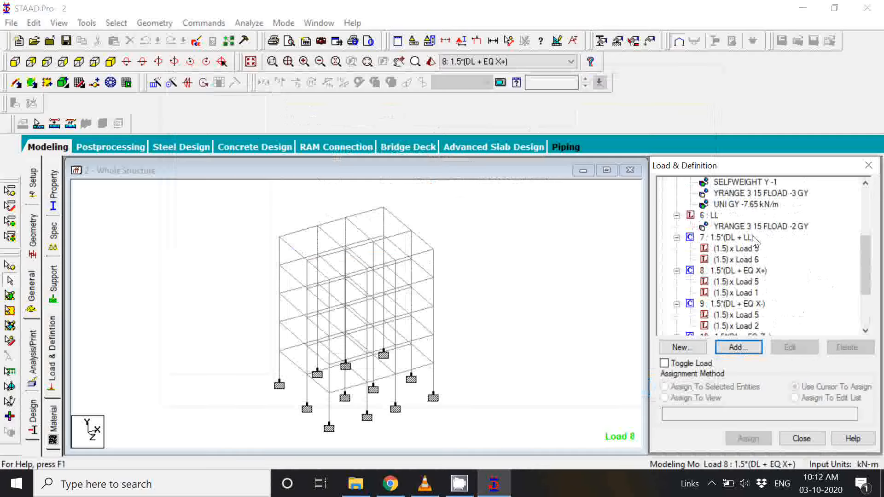
click(741, 238)
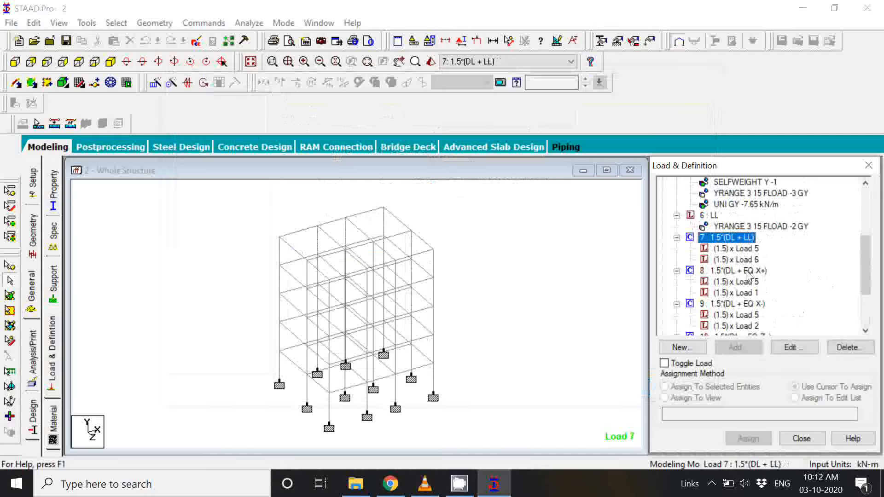
click(753, 272)
scroll(753, 276, down, 2)
click(753, 279)
scroll(753, 279, down, 1)
click(750, 304)
scroll(751, 303, down, 2)
click(747, 315)
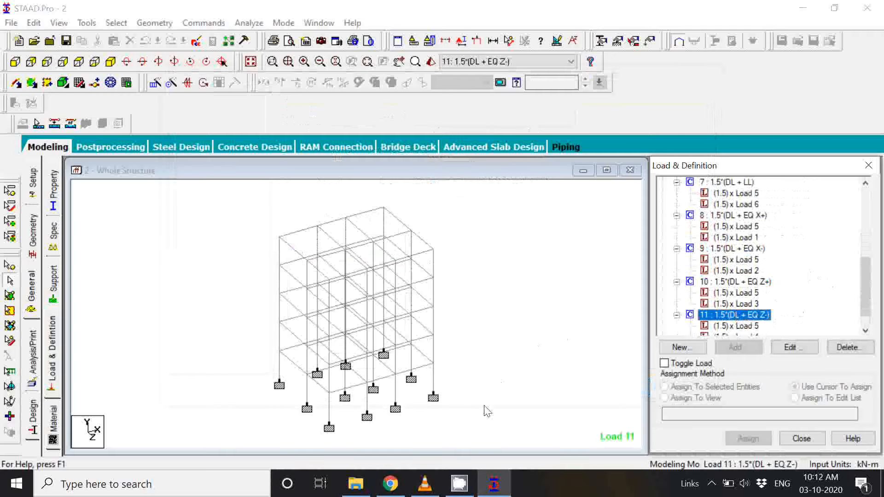
Step: Switch to Chrome to check the DL+LL+WL/EL factors in the IS 456 limit state of collapse table, and return to STAAD.Pro
click(403, 487)
mouse_move(504, 494)
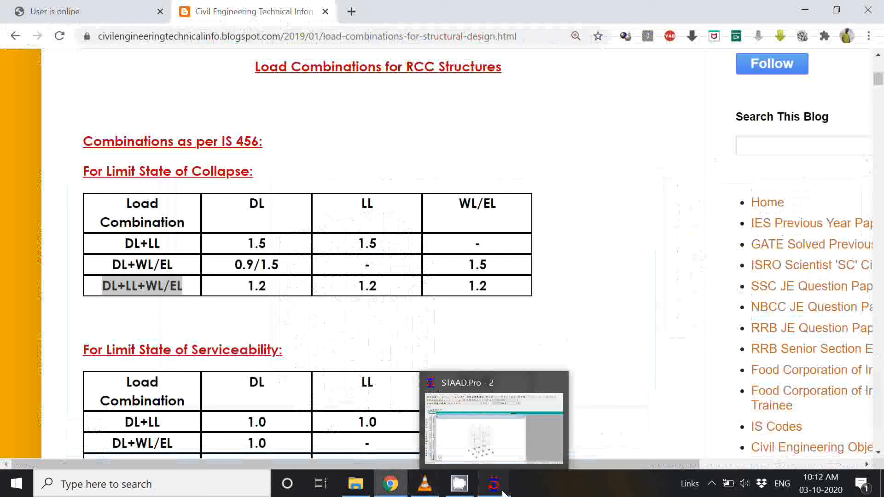
click(503, 493)
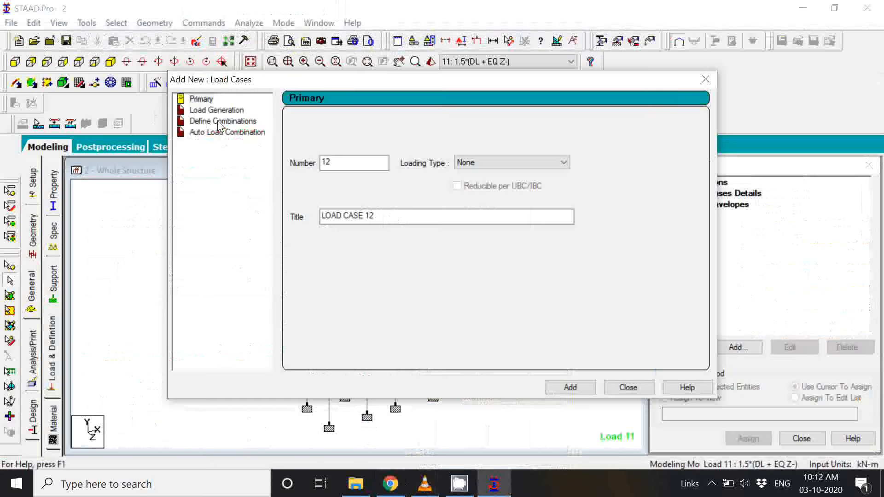
Step: Start load combination number 12 in Define Combinations and name it "1.2*(DL + LL + EQ X+)"
click(219, 122)
drag(552, 119, 402, 124)
text(1.5*(DL + LL +)
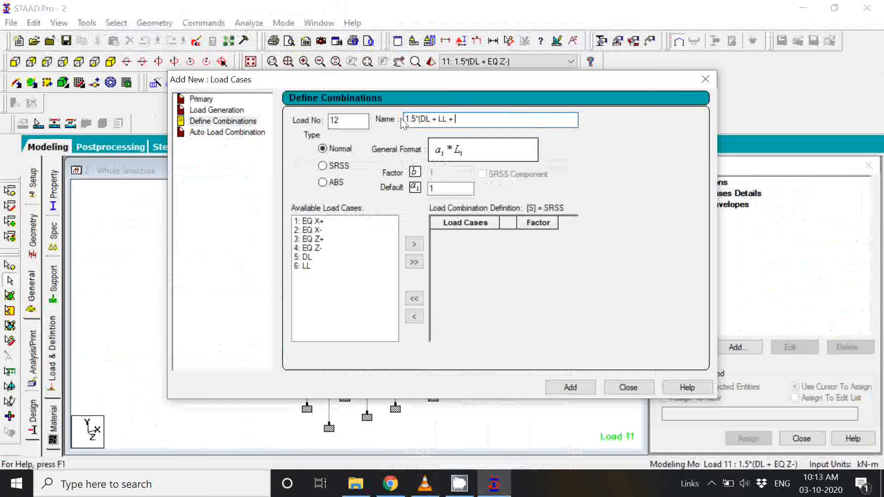
click(415, 120)
key(BackSpace)
text(2)
click(469, 124)
text(EQ X+))
Step: Set the default factor of combination 12 to 1.2 and include load cases 5: DL and 6: LL with it
click(443, 189)
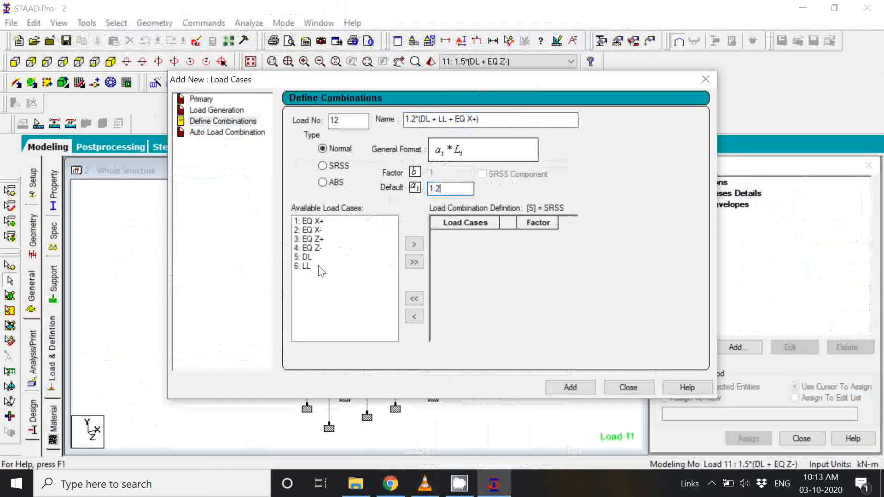
click(304, 257)
click(419, 247)
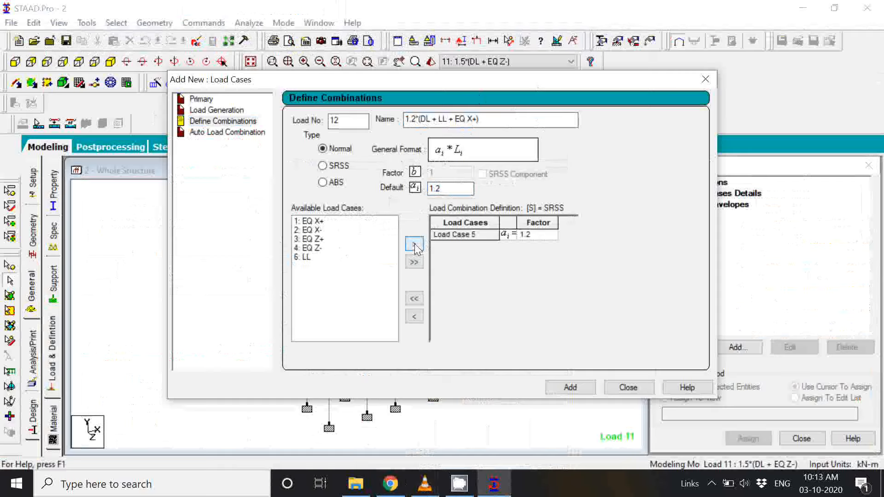
click(309, 257)
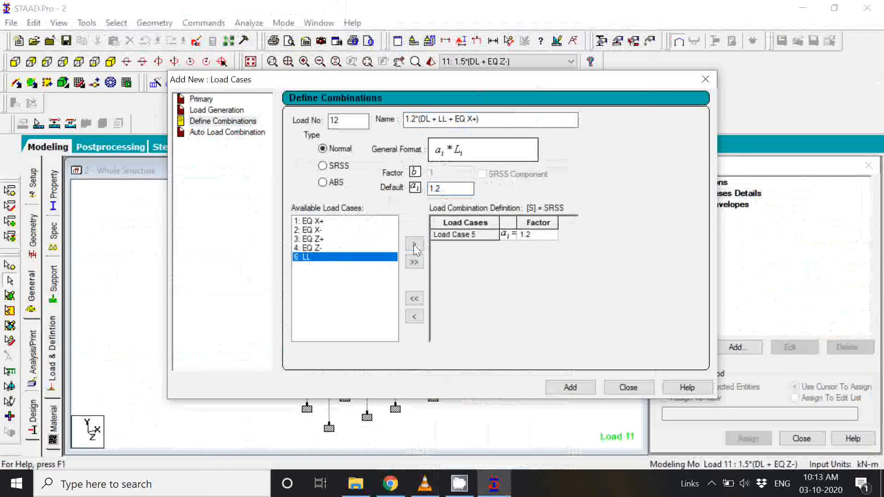
click(418, 245)
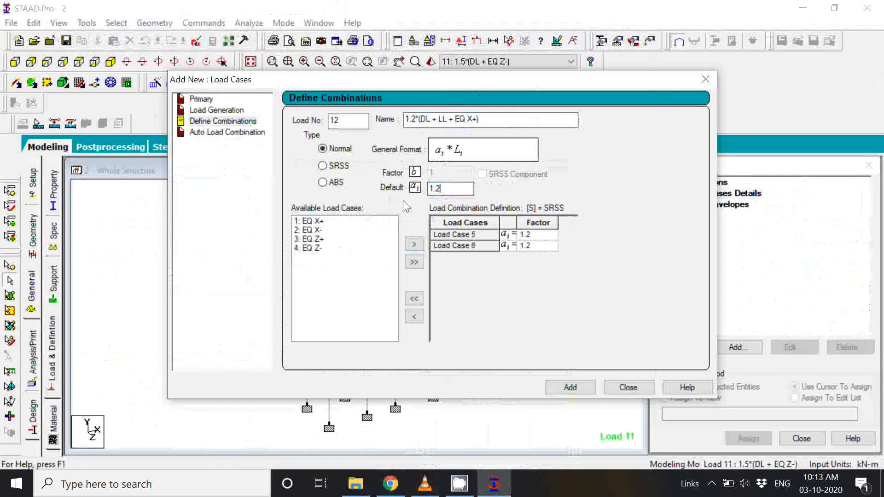
Step: Include load case 1: EQ X+ with factor 1.2 and add combination 12 to the model
click(316, 221)
click(414, 244)
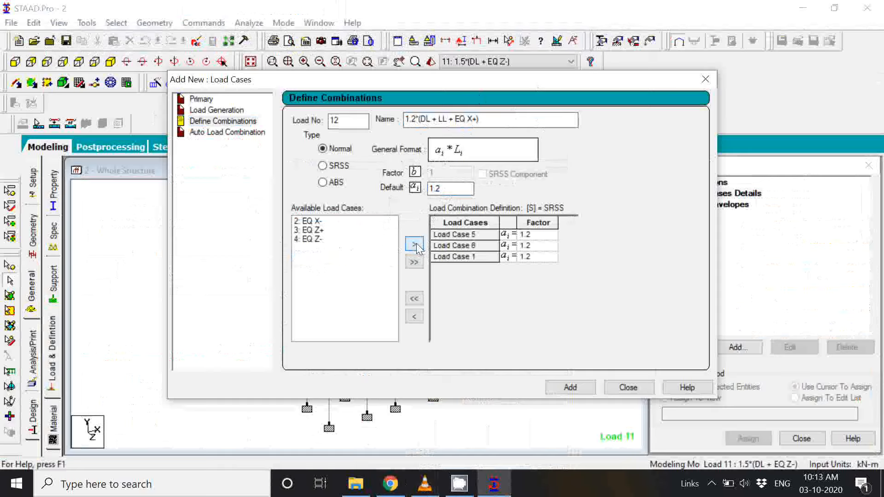
click(581, 391)
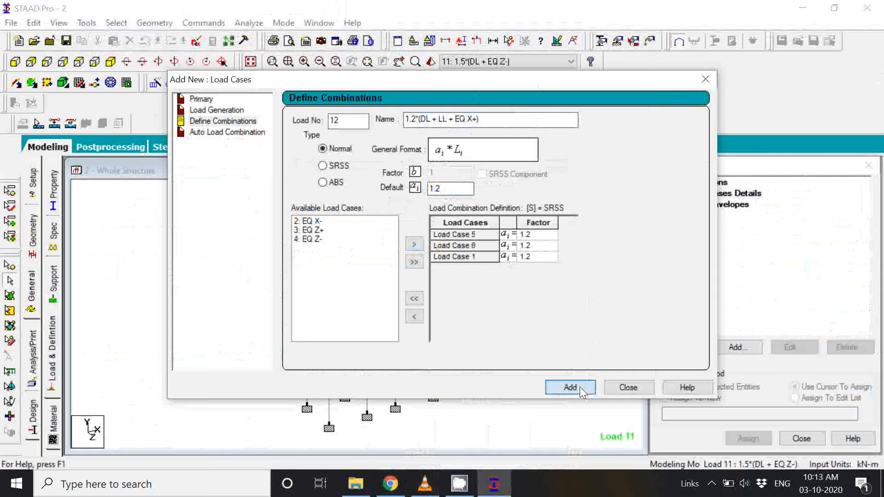
Step: Start load combination number 13 under Load Cases Details and begin its name with "1.2*(DL +"
click(629, 387)
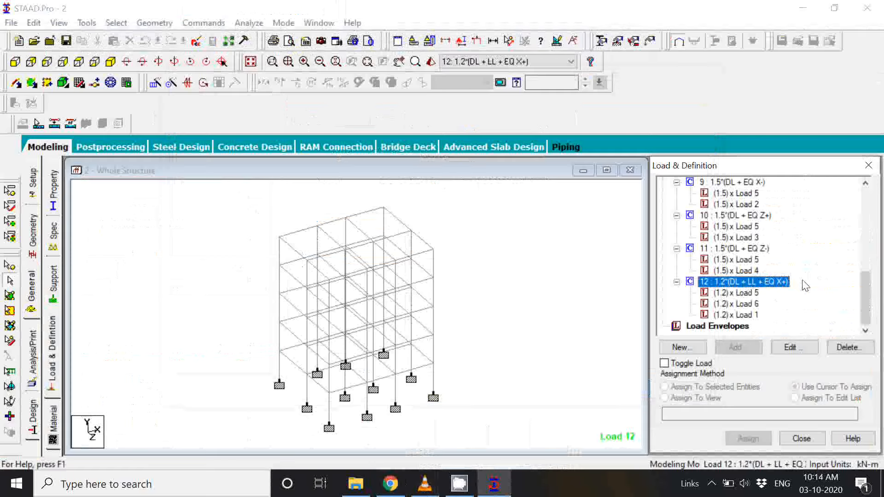
scroll(807, 284, up, 4)
scroll(806, 285, up, 4)
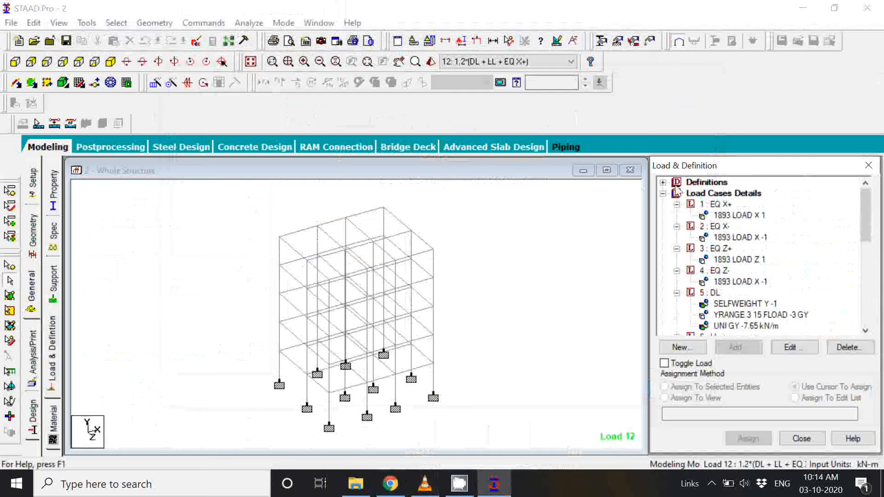
click(663, 193)
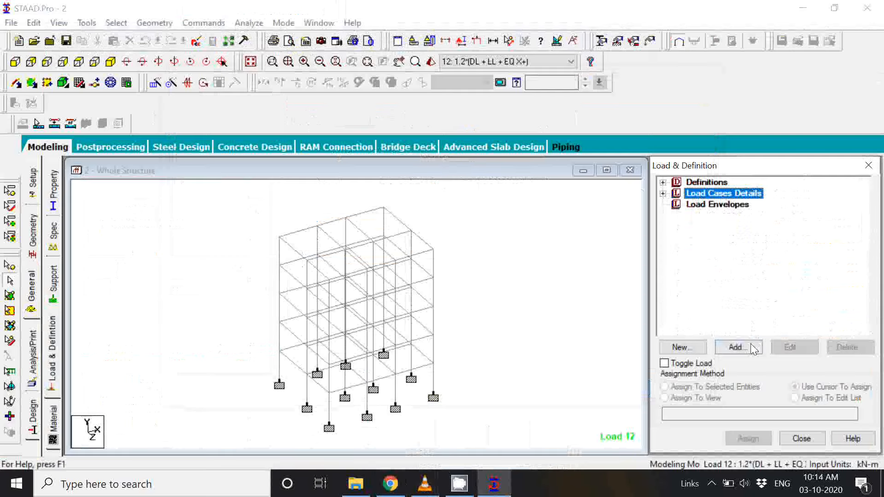
click(736, 347)
text(1)
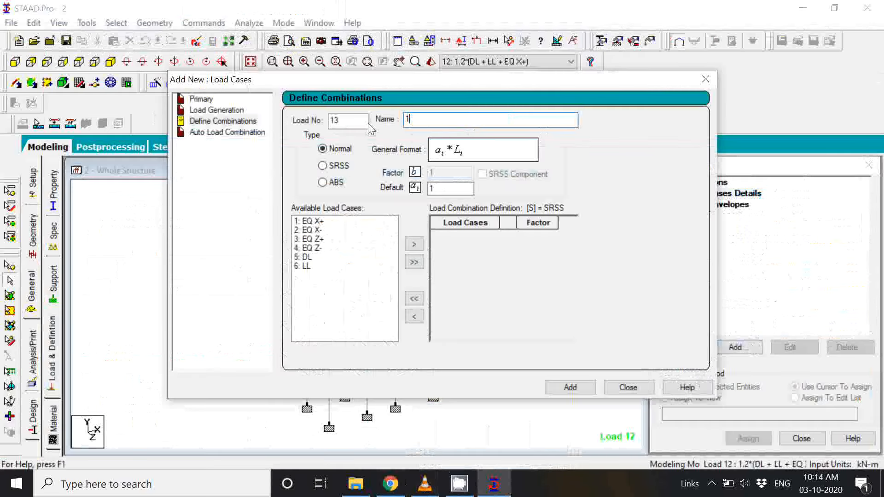
text(.2*(DL +)
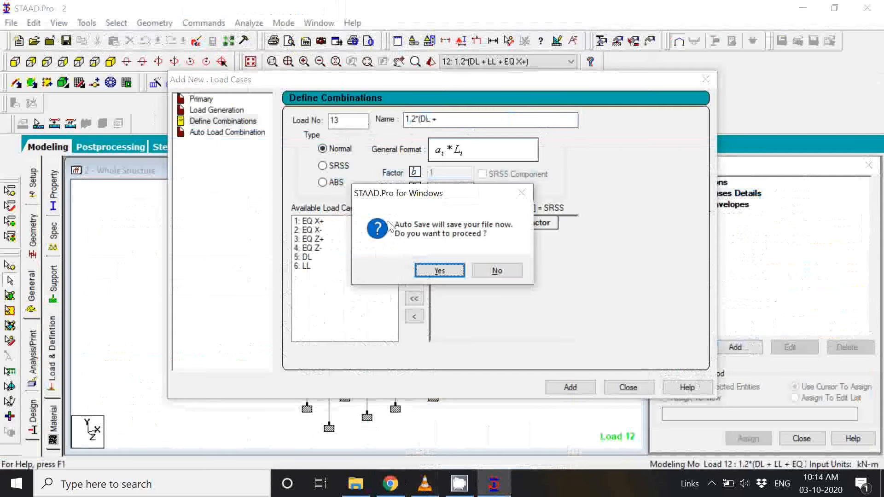
Step: Accept the auto save of the modified structure and complete the name of combination 13 as "1.2*(DL + LL + EQ X-)"
click(439, 272)
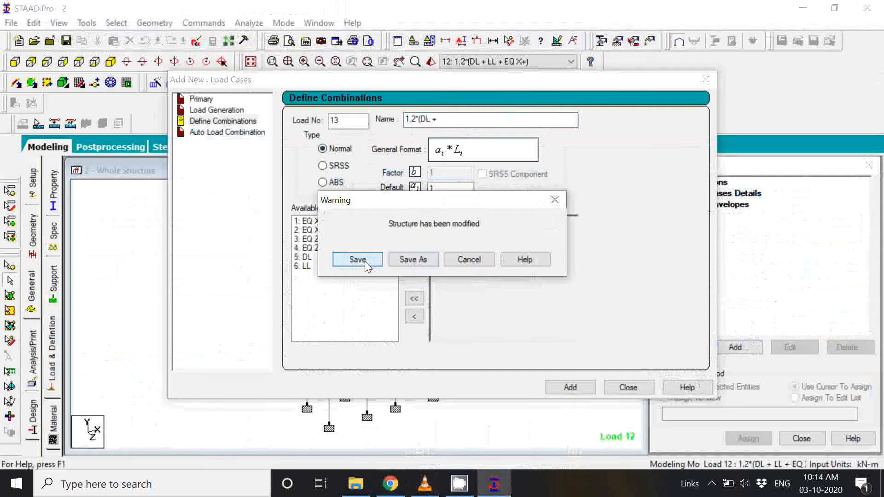
click(366, 266)
click(468, 122)
text(LL)
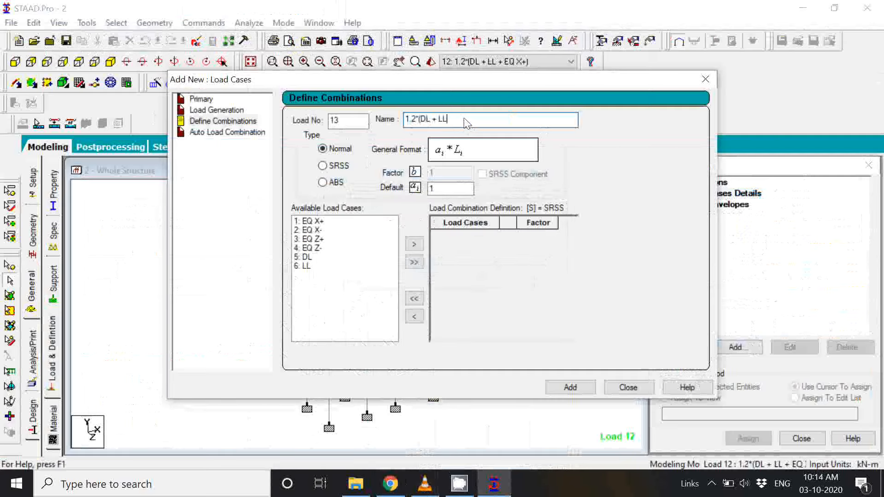
text( + EQ X-))
Step: Set the default factor of combination 13 to 1.2 and include load cases 5: DL and 6: LL with it
click(449, 189)
text(.2)
click(414, 244)
click(314, 257)
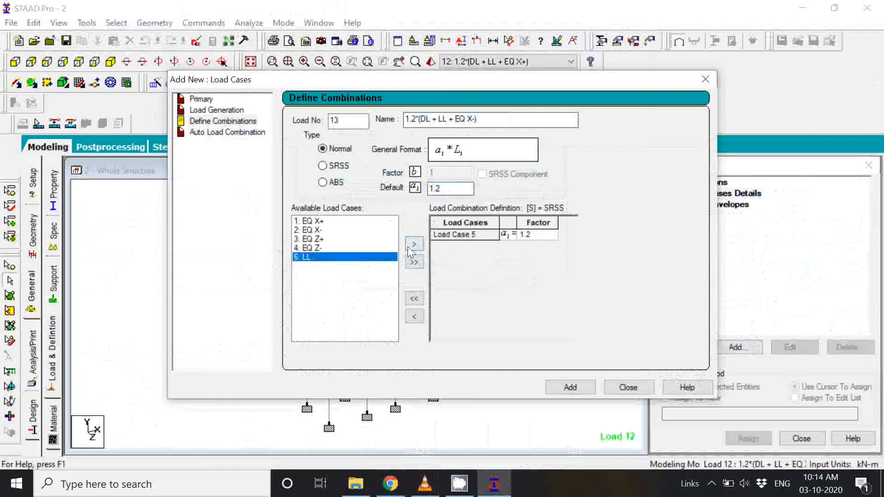
click(414, 244)
Step: Include load case 2: EQ X- with factor 1.2 and add combination 13 to the model
click(320, 230)
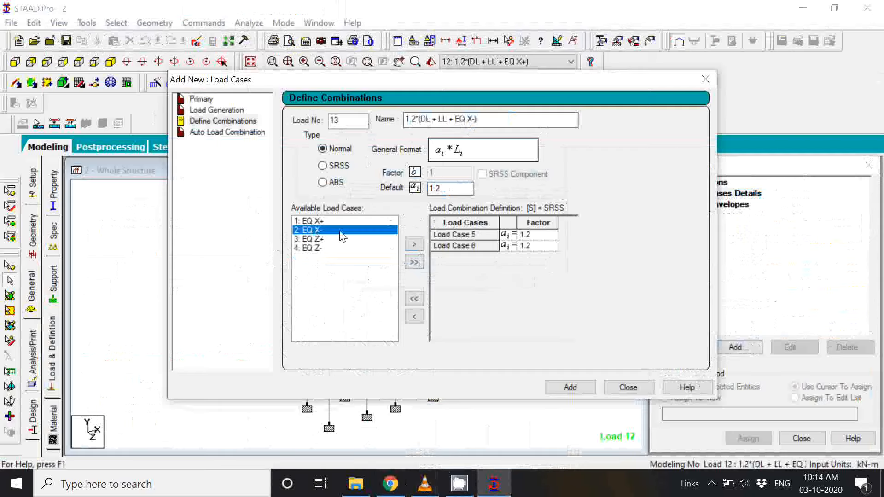
click(414, 244)
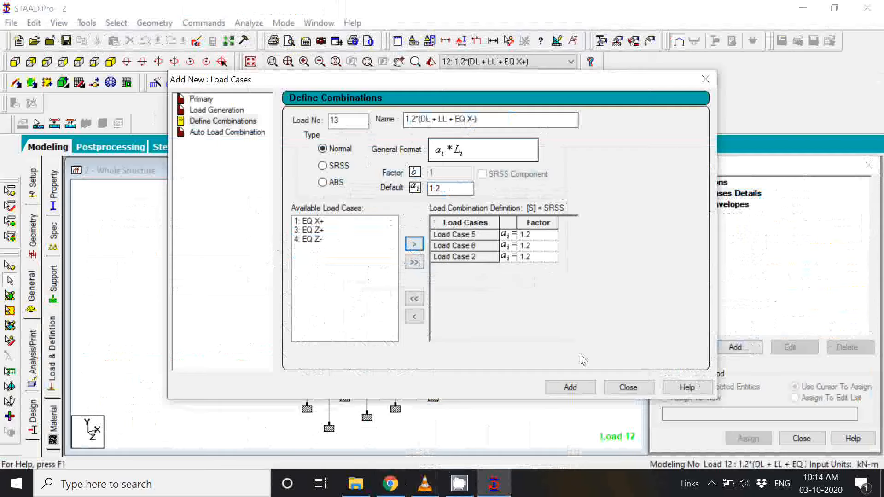
click(572, 388)
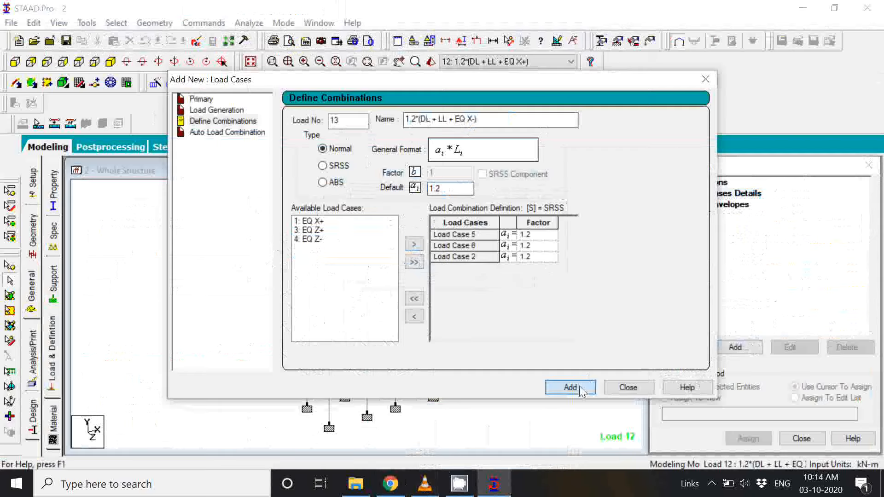
click(635, 392)
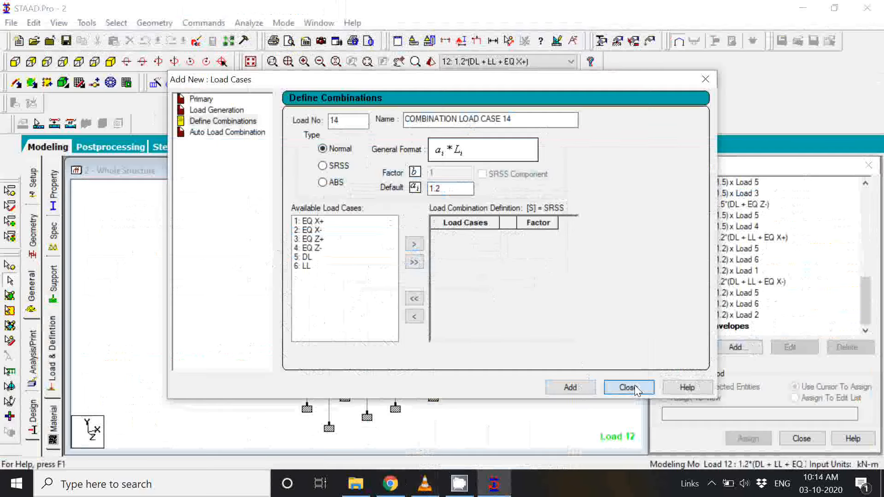
click(635, 389)
Step: Start load combination number 14 in Define Combinations and name it "1.2*(DL + LL + EQ Z+)"
scroll(792, 276, up, 15)
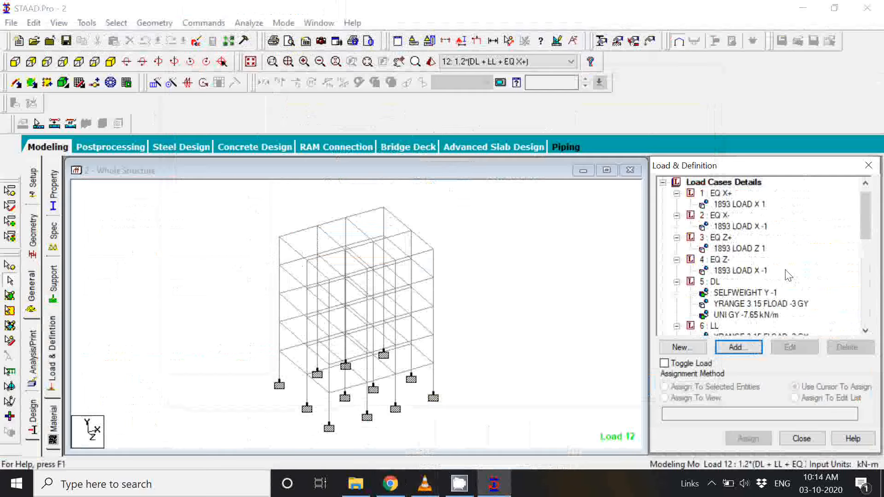
scroll(788, 275, up, 1)
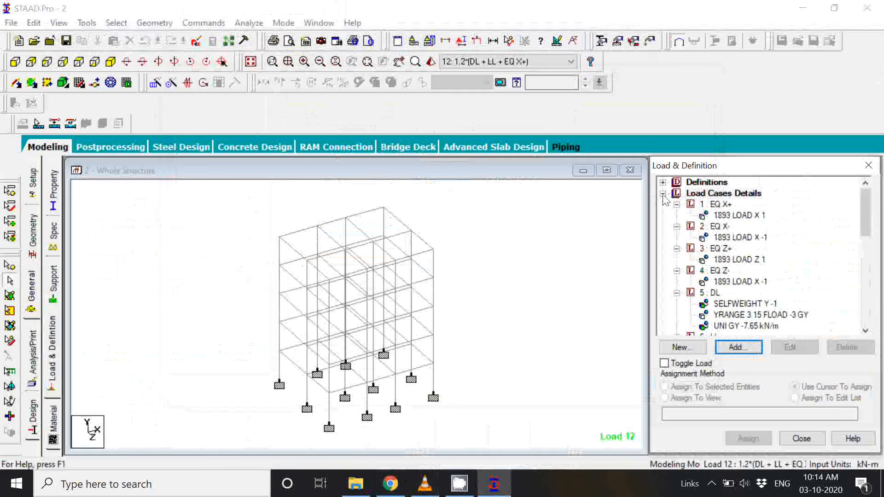
double_click(701, 198)
click(747, 348)
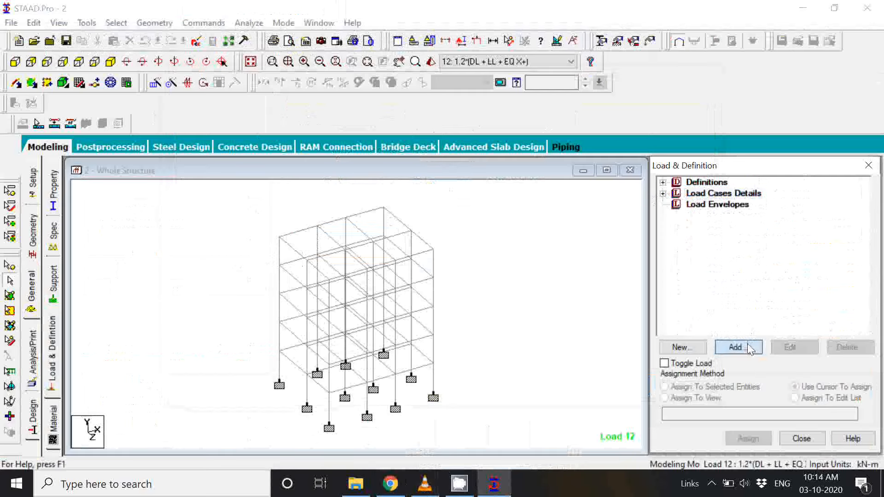
click(737, 347)
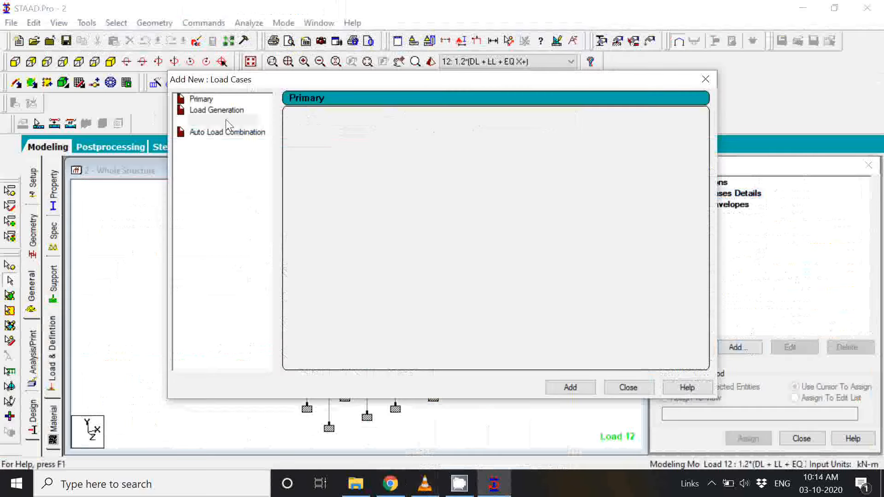
click(226, 121)
text(1)
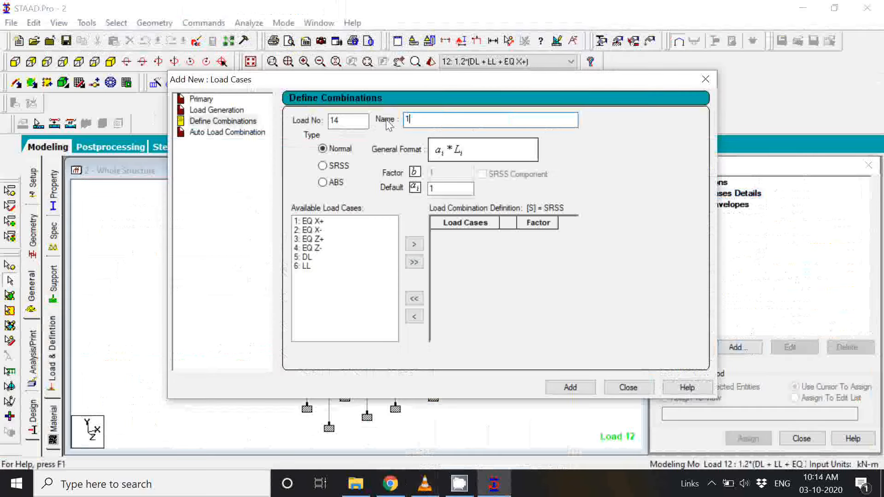
text(.2*(DL + LL + E)
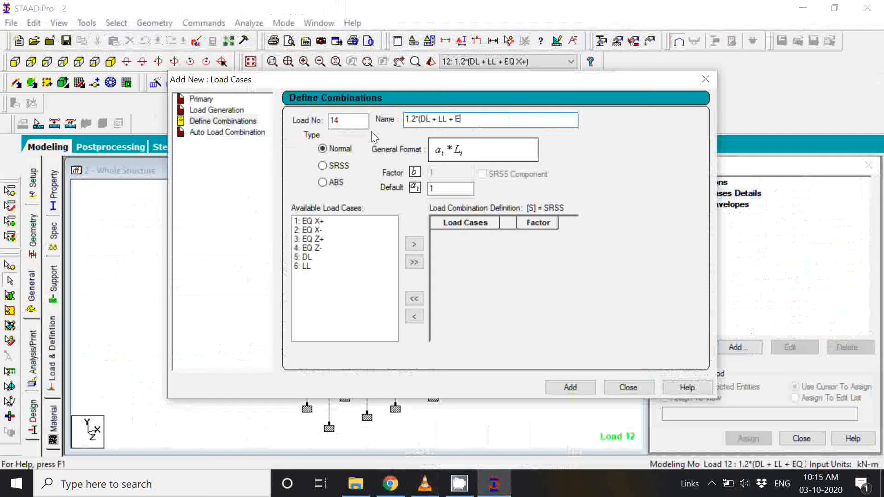
text(Q Z+))
Step: Set the default factor of combination 14 to 1.2 and include load cases 5: DL and 6: LL with it
click(453, 189)
text(.2)
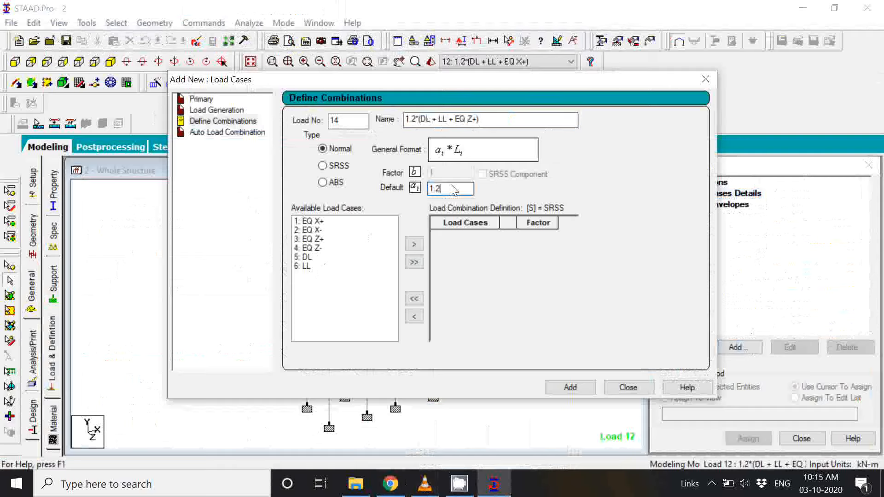
click(307, 257)
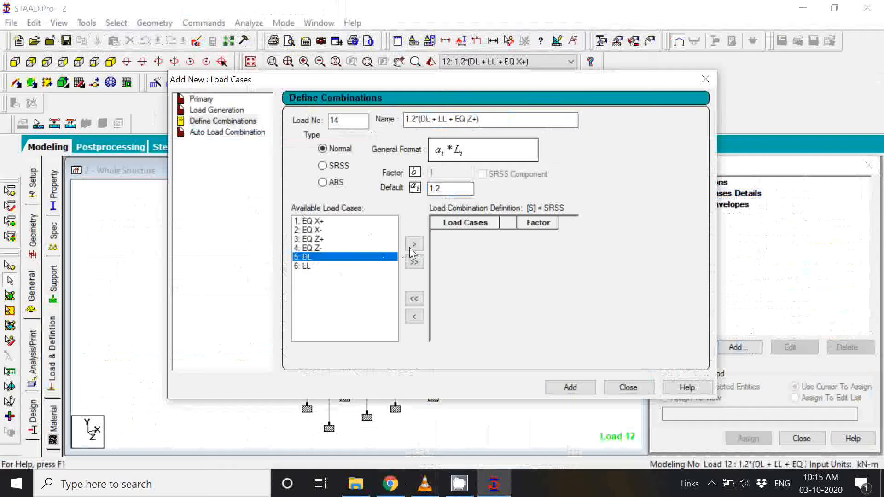
click(414, 244)
click(308, 257)
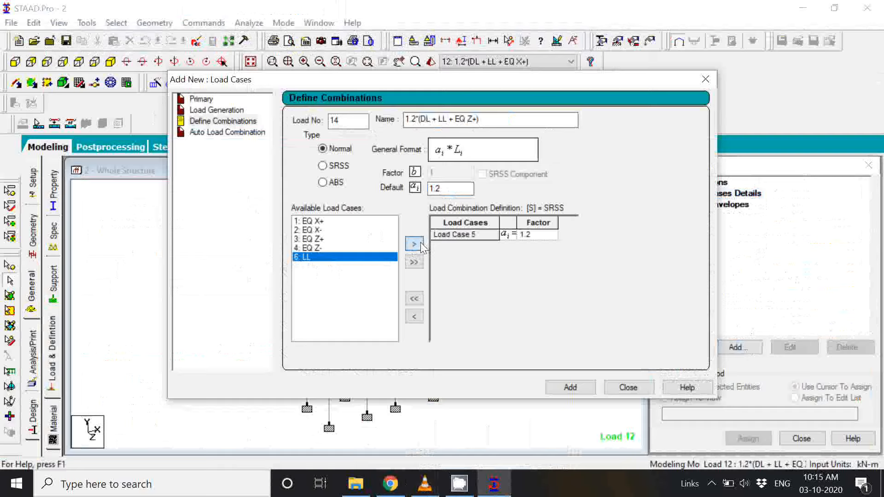
click(414, 244)
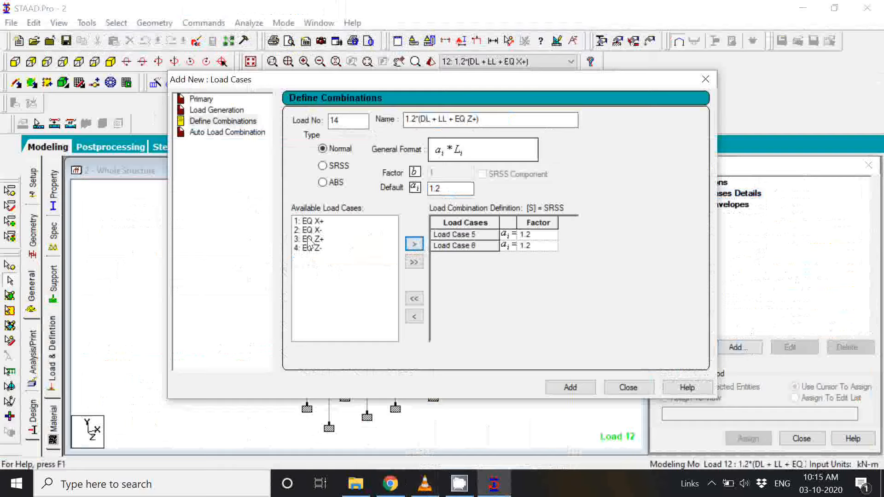
Step: Include load case 3: EQ Z+ with factor 1.2 and add combination 14 to the model
click(396, 240)
click(414, 247)
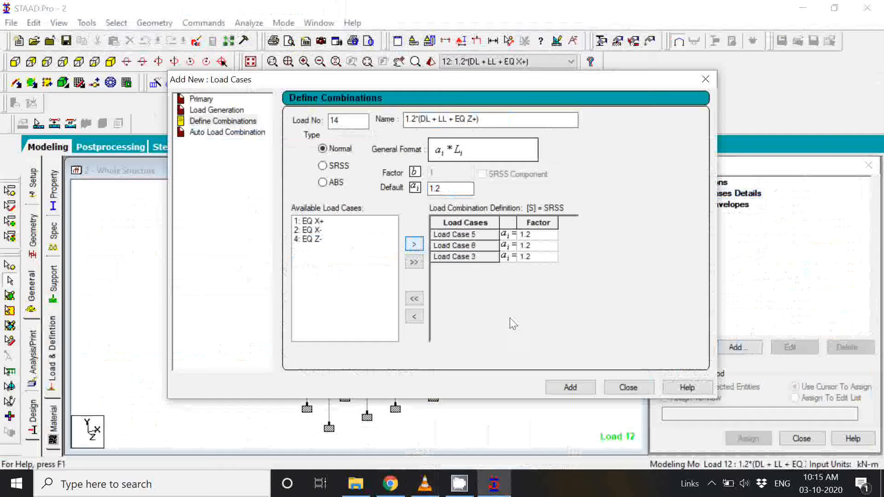
click(572, 389)
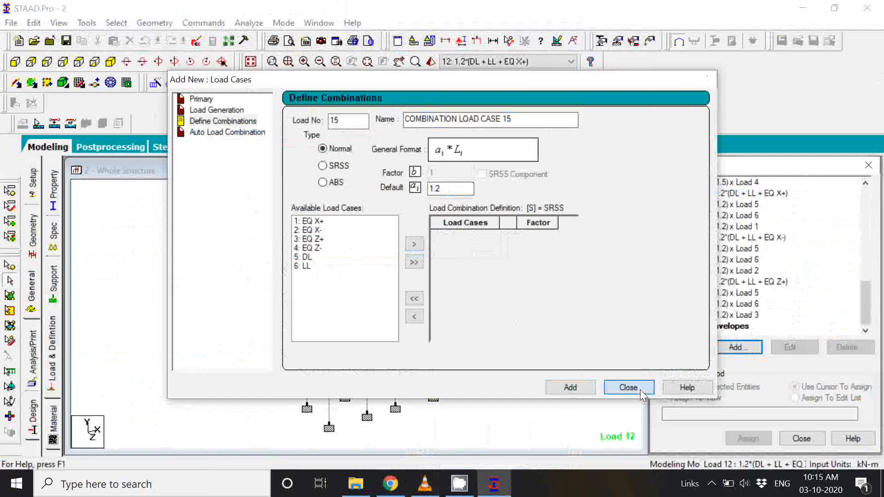
click(640, 390)
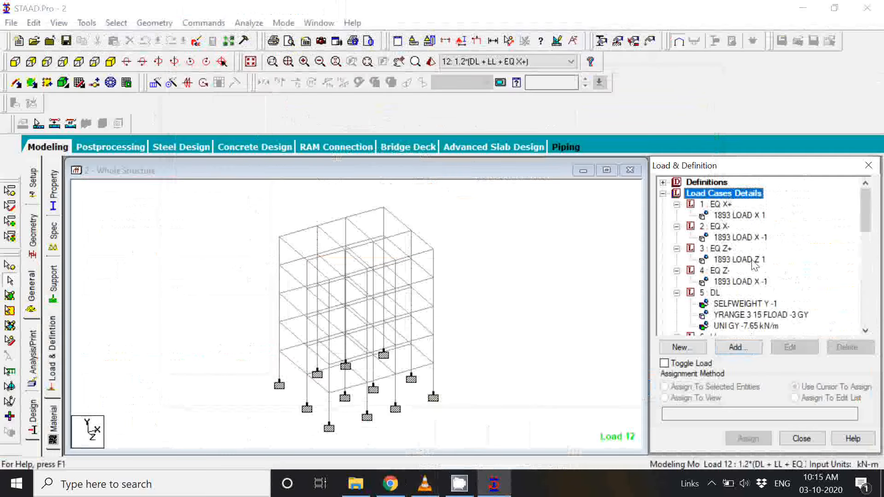
Step: Start load combination number 15 in Define Combinations and name it "1.2(DL + LL + EQ Z-)"
click(754, 349)
text(1.2(DL + LL )
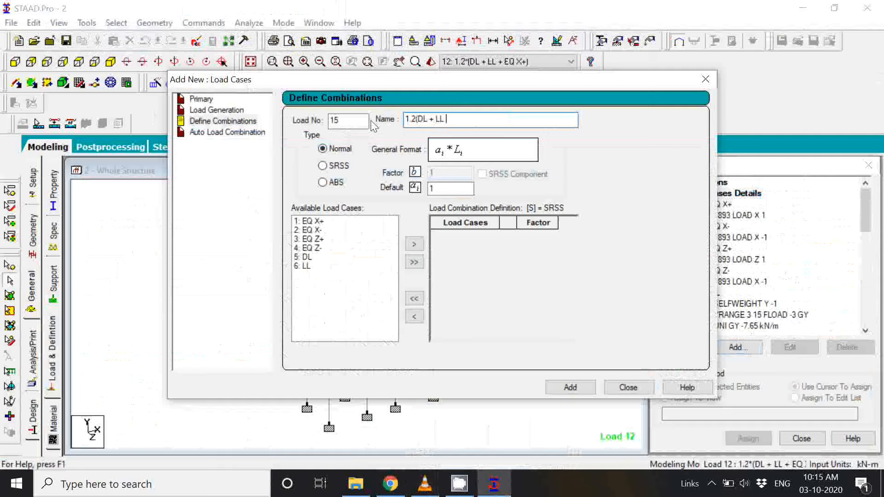
text(+ EQ Z-))
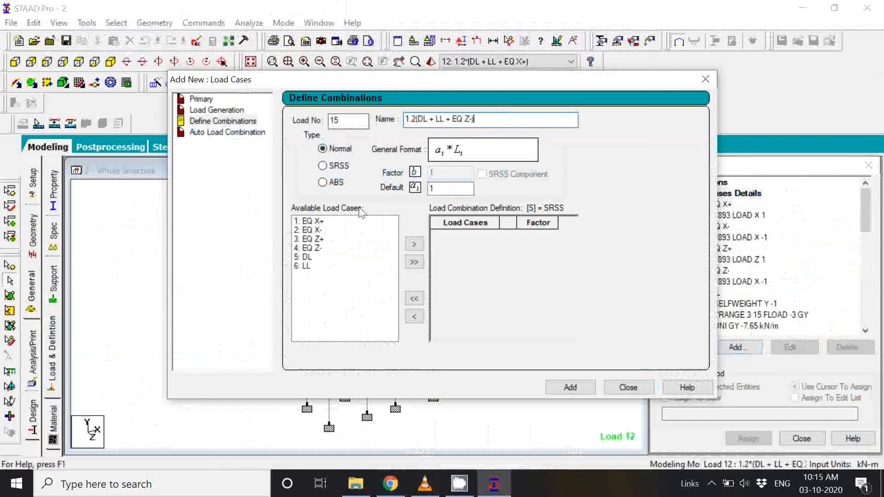
Step: Set the default factor of combination 15 to 1.2 and include load cases 5: DL and 6: LL with it
double_click(441, 189)
text(1.2)
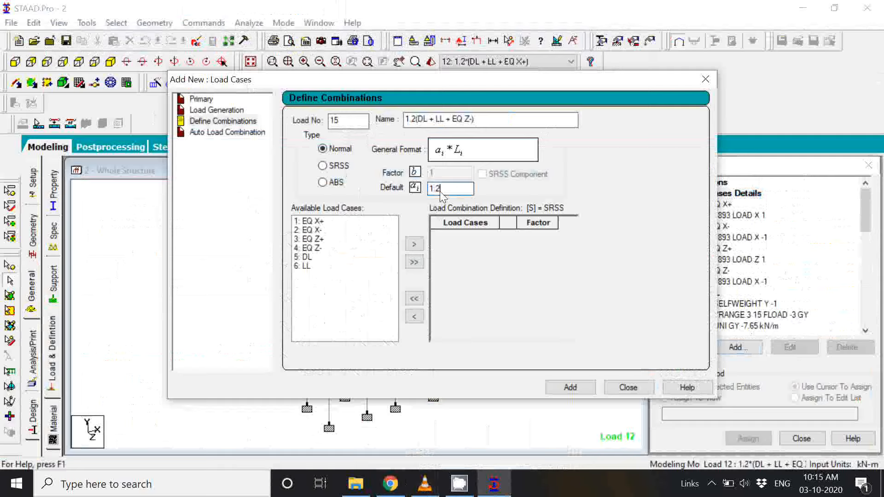
click(307, 257)
click(414, 244)
click(320, 257)
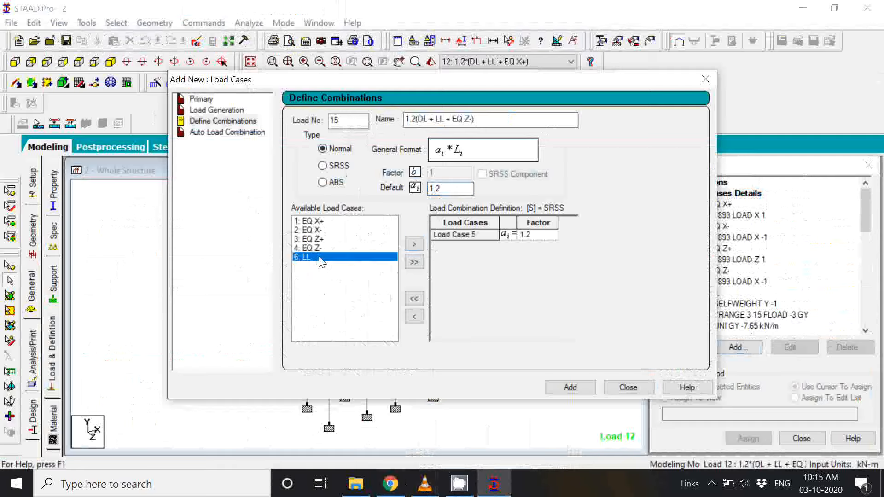
click(414, 244)
Step: Include load case 4: EQ Z- with factor 1.2 and add combination 15 to the model
click(315, 250)
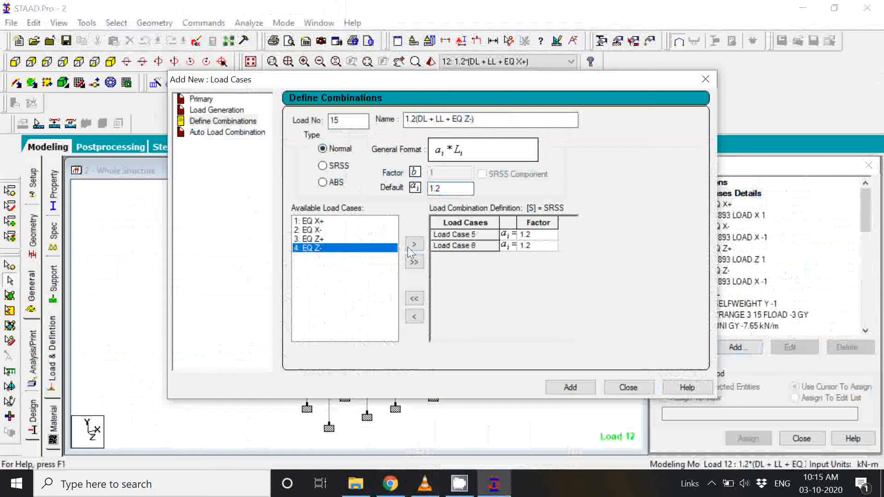
click(415, 244)
click(578, 390)
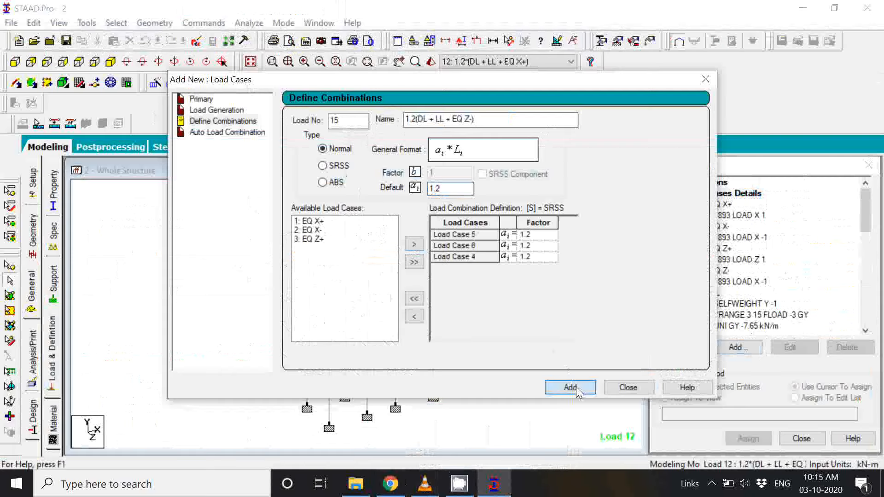
click(577, 391)
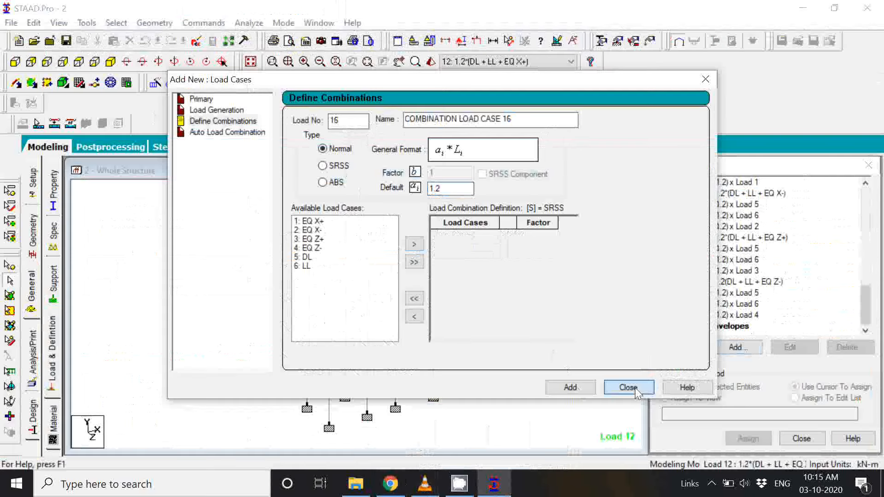
click(635, 390)
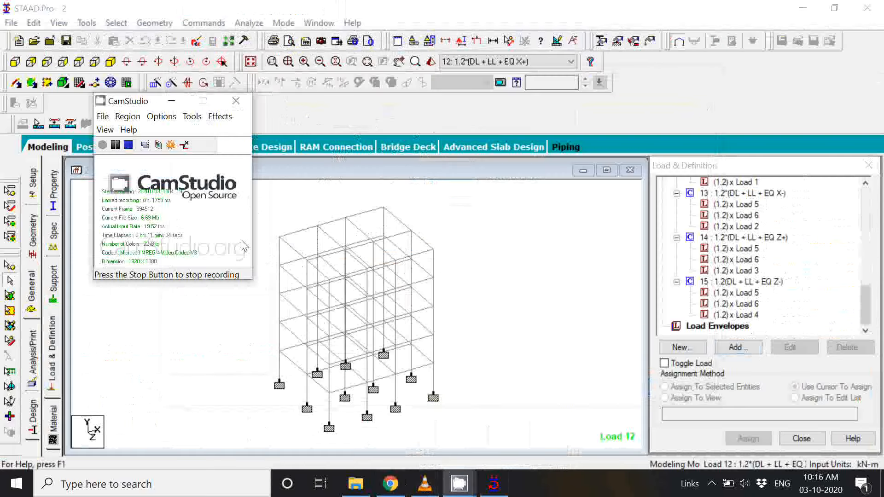
Step: Review the defined load combinations and their factored load cases in the Load & Definition list
click(171, 105)
scroll(813, 274, up, 3)
scroll(812, 274, up, 3)
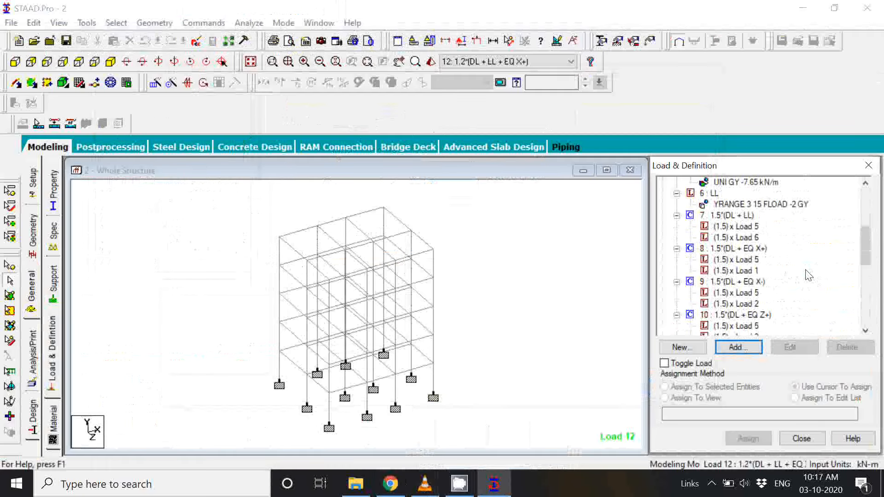
Step: Review the primary load cases 1 to 6, from EQ X+ through LL, in the Load & Definition list
scroll(805, 273, up, 3)
scroll(802, 270, up, 3)
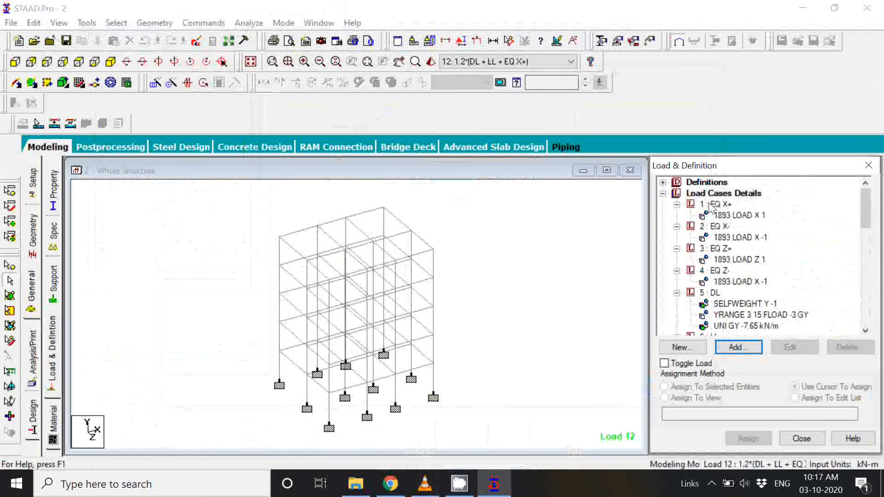
click(718, 204)
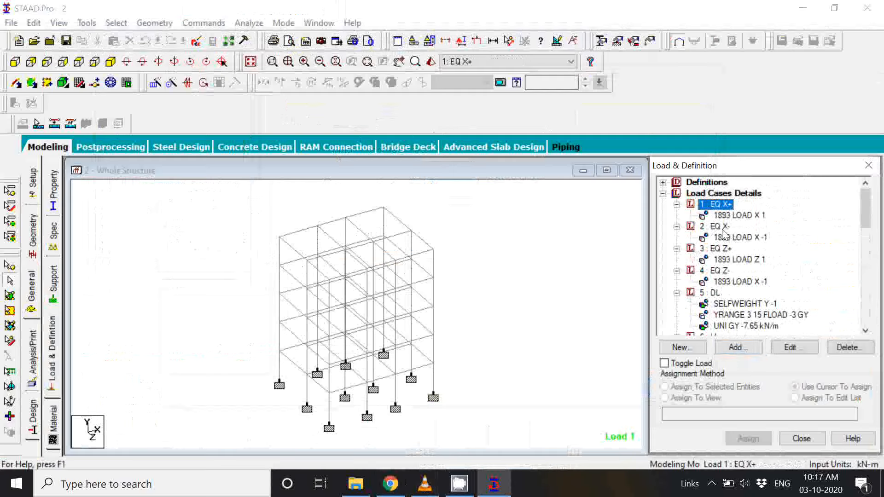
click(725, 228)
click(727, 250)
click(728, 271)
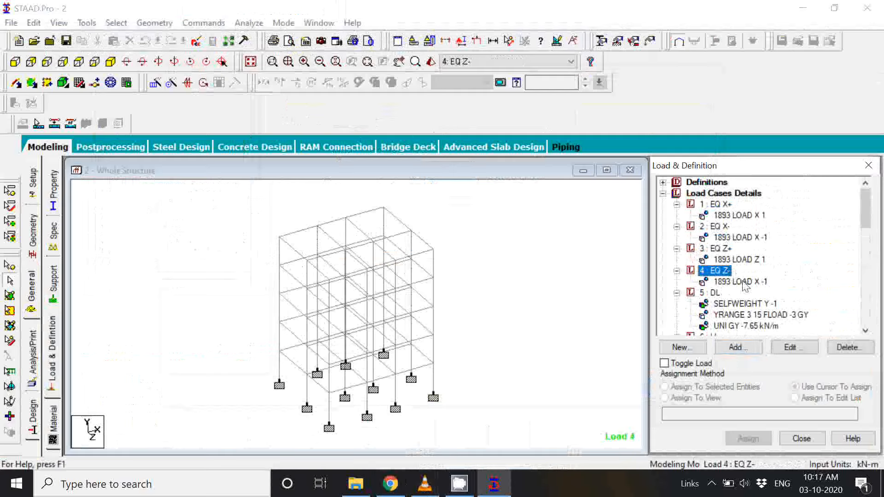
scroll(727, 272, down, 1)
click(727, 272)
scroll(713, 295, down, 1)
click(713, 293)
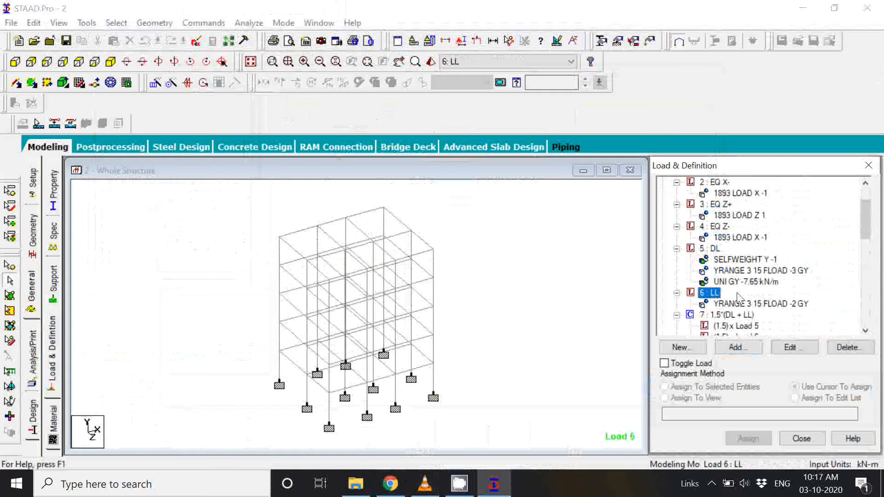
Step: Review the 1.5-factor load combinations 7 to 11, from 1.5*(DL + LL) through 1.5*(DL + EQ Z-)
scroll(739, 296, down, 1)
click(739, 294)
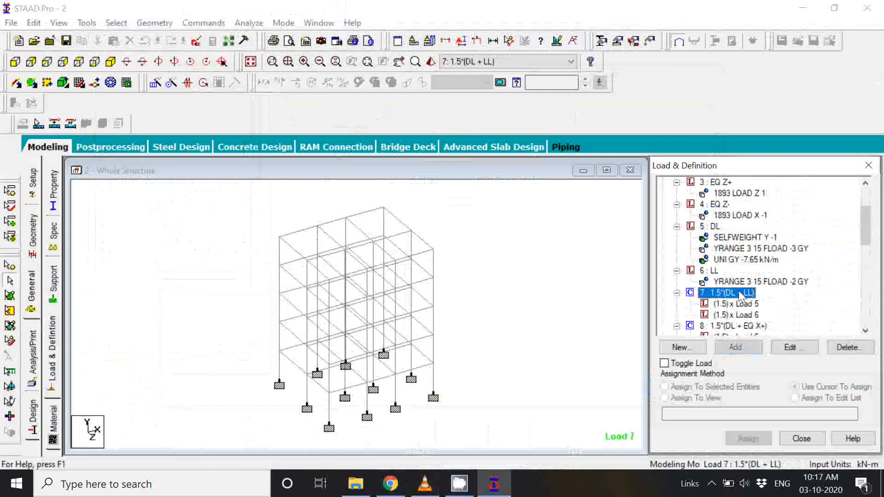
scroll(739, 295, down, 1)
click(729, 293)
scroll(730, 295, down, 1)
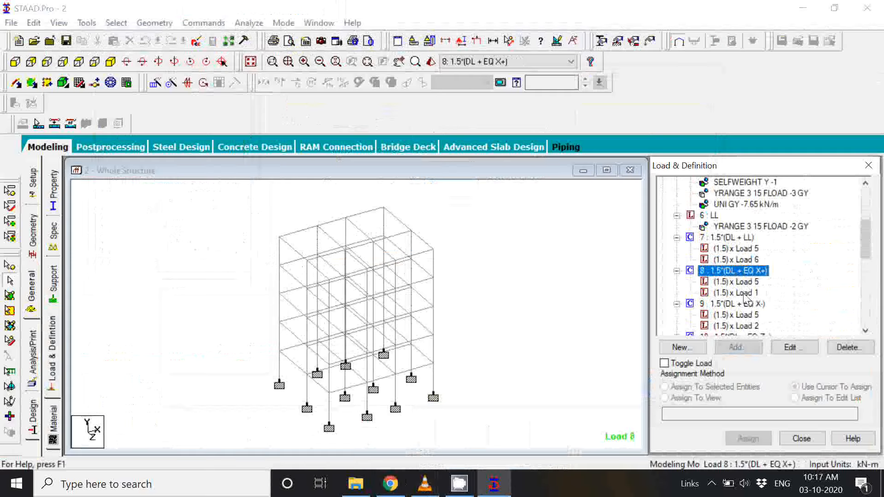
scroll(745, 298, down, 1)
click(743, 294)
scroll(745, 297, down, 1)
click(746, 294)
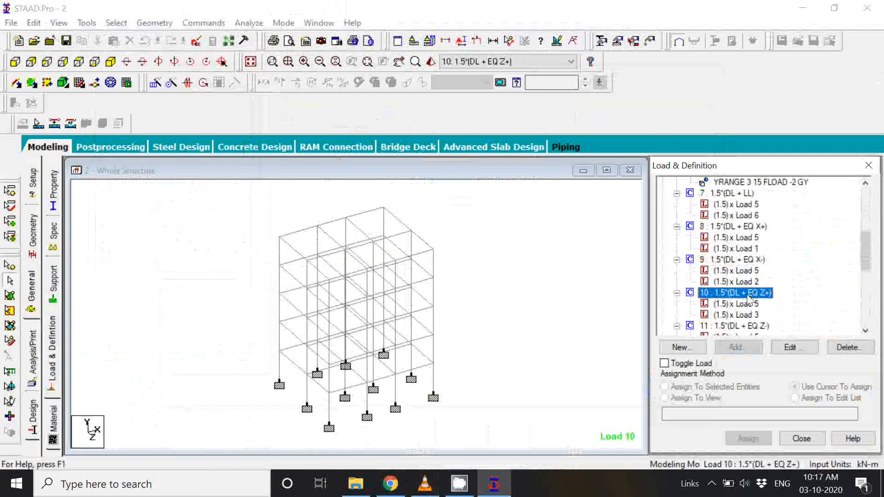
click(750, 326)
scroll(751, 324, down, 2)
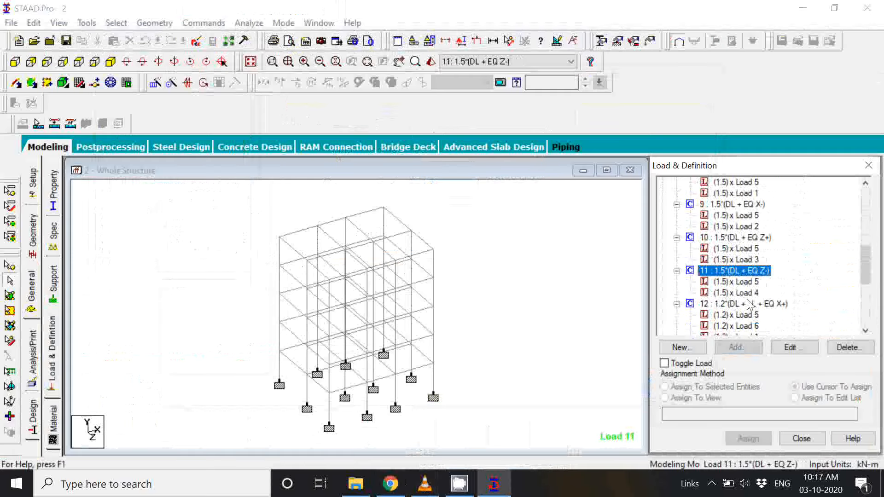
Step: Review the 1.2-factor load combinations 12 to 15, covering DL + LL with each earthquake direction
scroll(748, 296, up, 2)
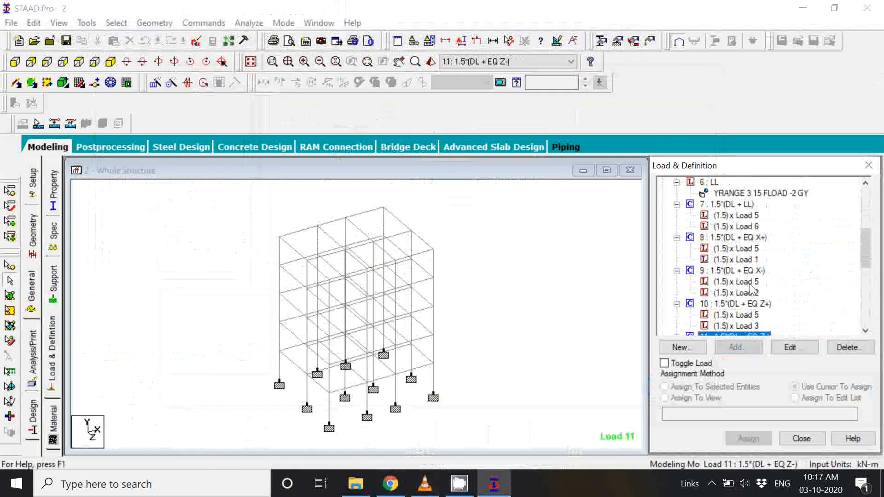
scroll(754, 267, down, 4)
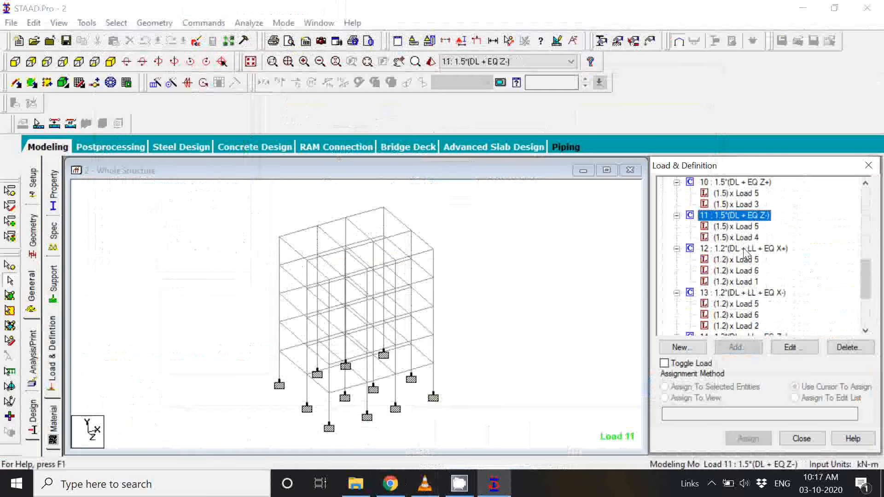
click(744, 249)
click(761, 293)
scroll(761, 294, down, 2)
click(760, 294)
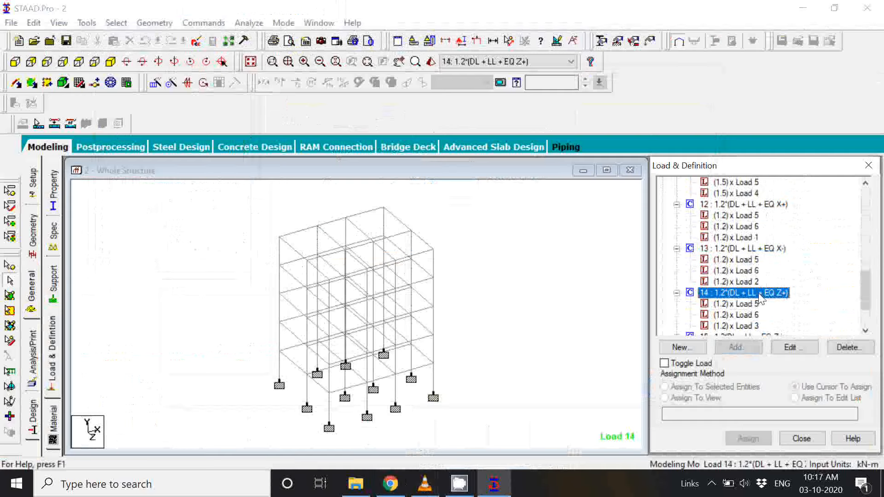
scroll(760, 298, down, 1)
click(758, 304)
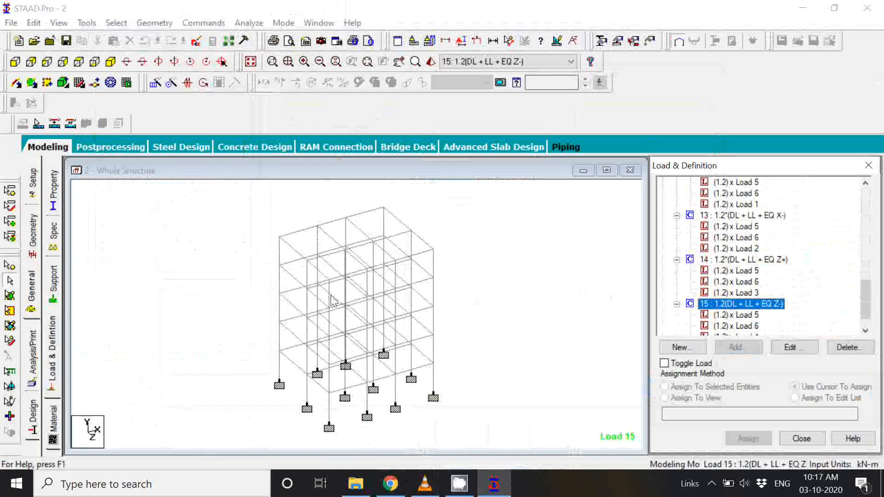
Step: Collapse the Load Cases Details list and open the steel design settings for the whole structure
click(213, 271)
scroll(768, 280, up, 5)
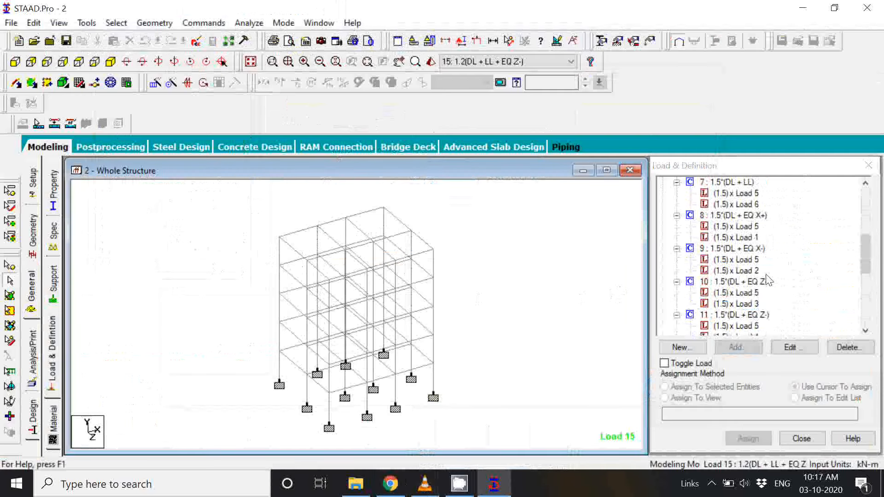
scroll(768, 280, up, 5)
scroll(745, 280, down, 1)
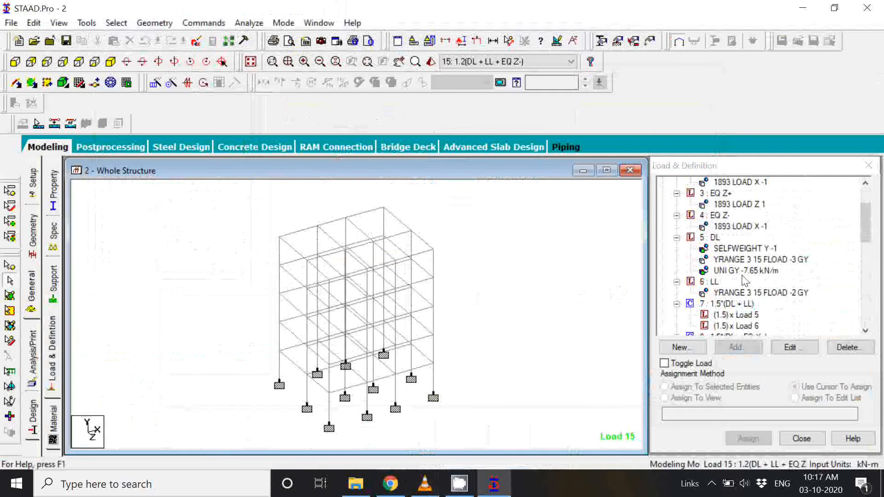
scroll(745, 280, up, 2)
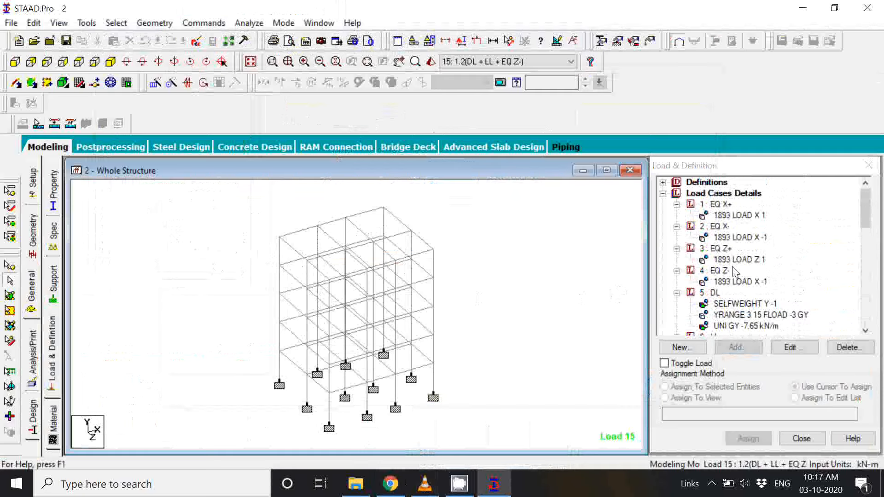
click(663, 194)
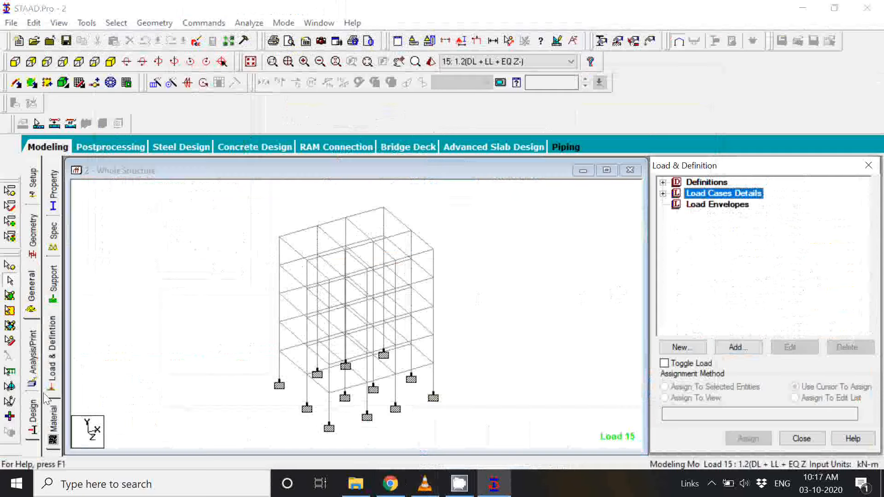
click(32, 428)
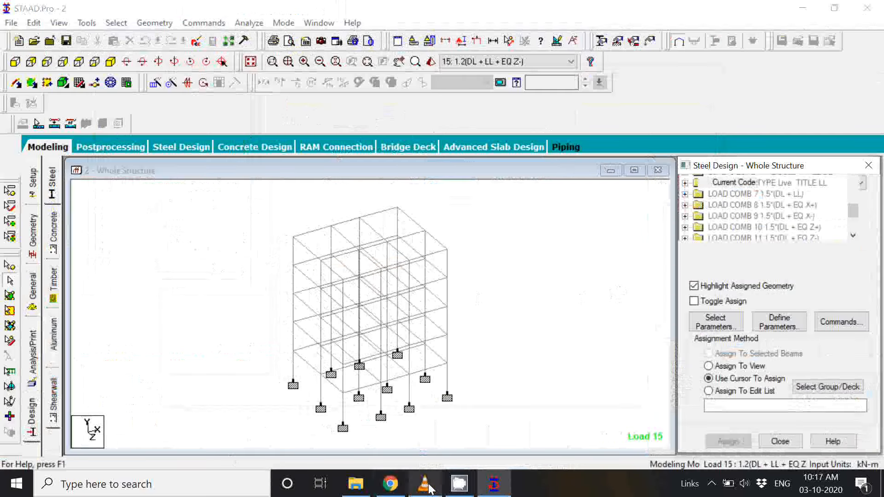
click(710, 483)
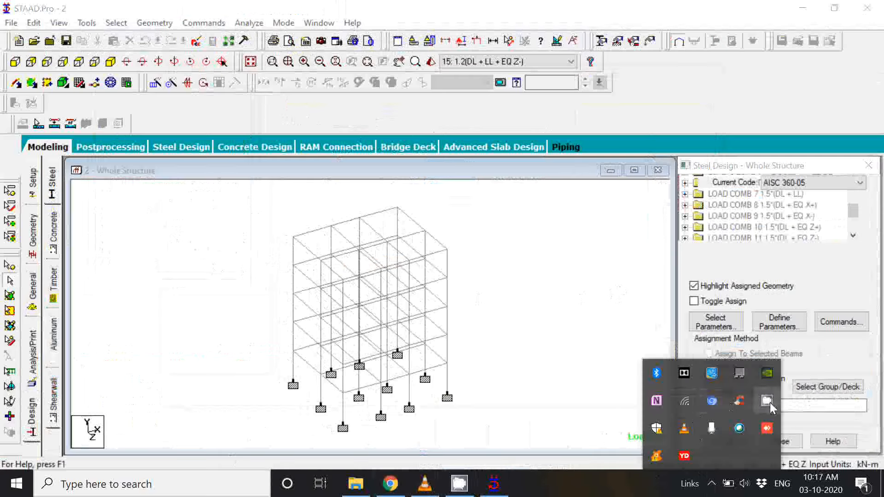
click(771, 403)
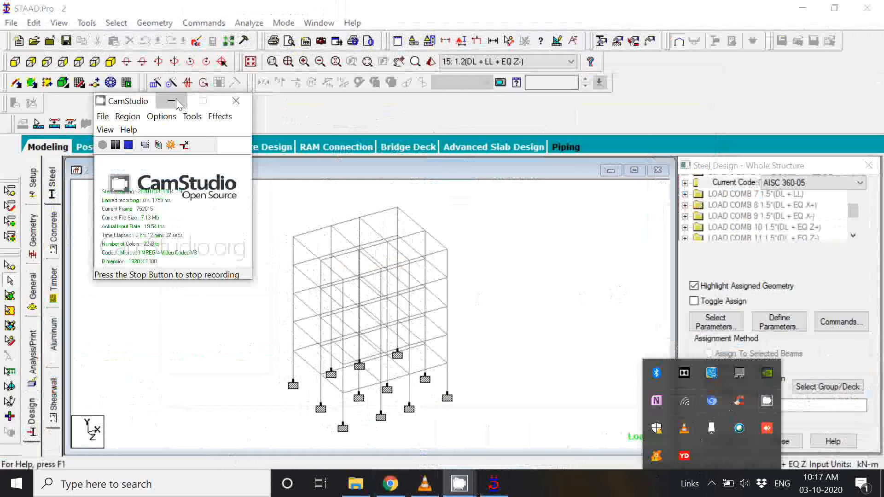
click(177, 101)
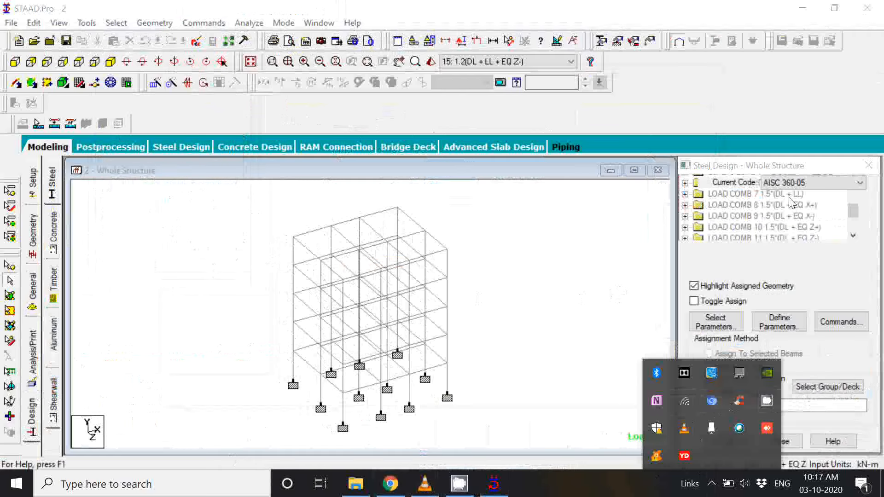
click(650, 341)
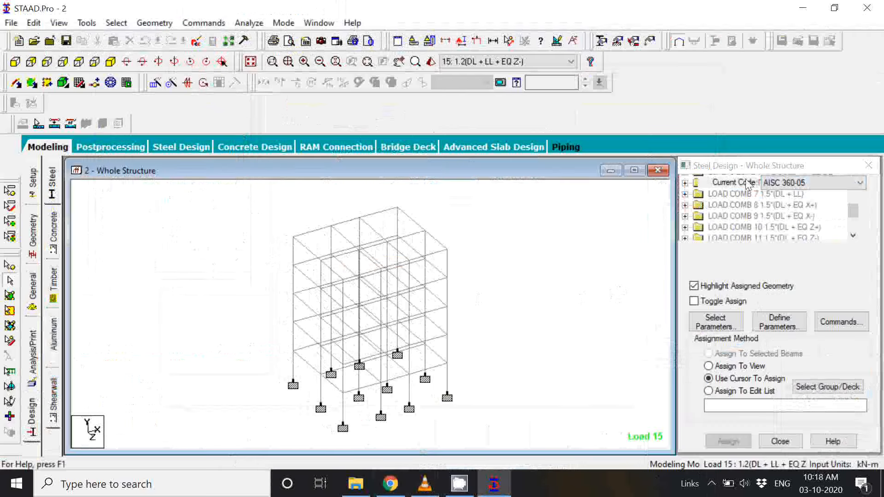
Step: Look through the available steel design codes without changing the current code
click(817, 183)
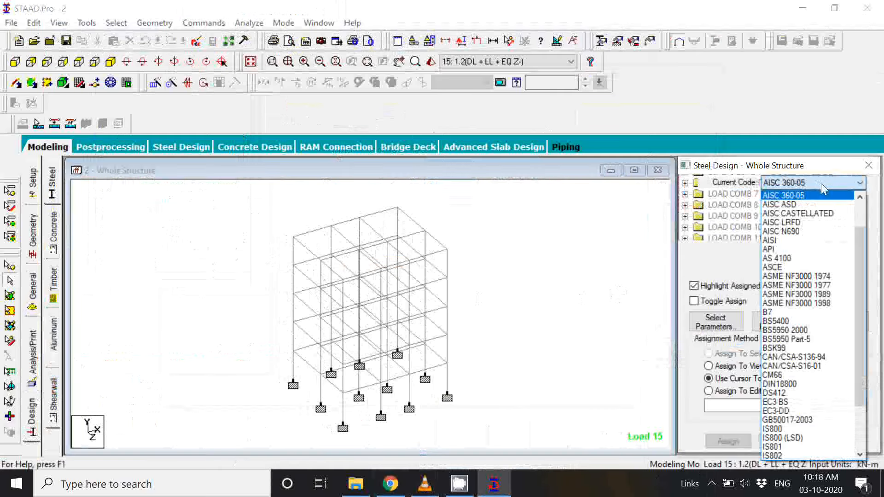
scroll(826, 246, down, 2)
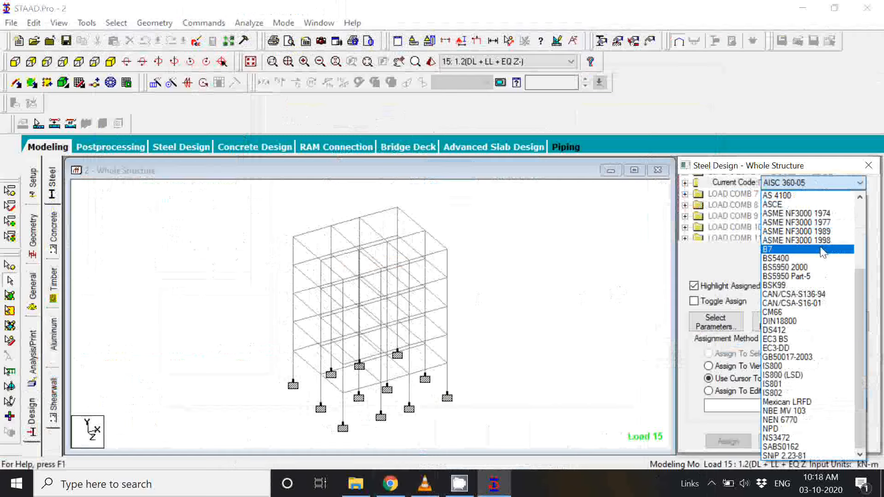
scroll(823, 252, up, 4)
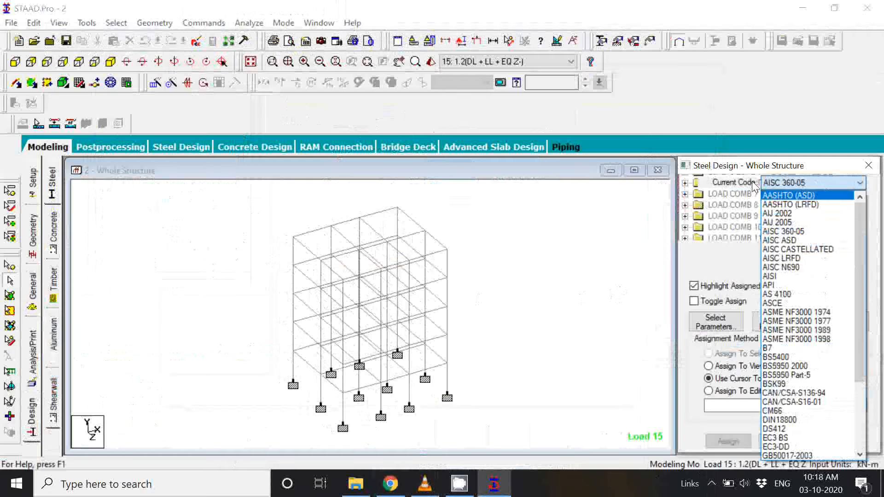
click(642, 235)
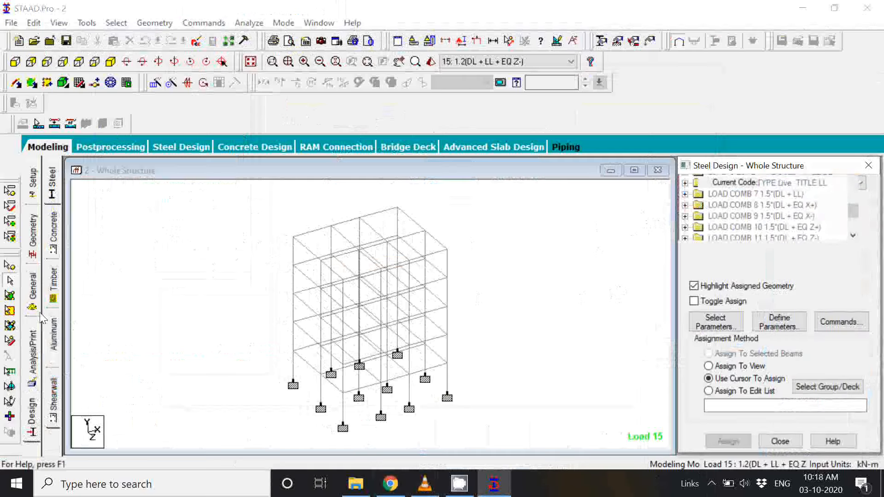
Step: Open the concrete design settings for the whole structure and set the current design code to IS456
click(54, 235)
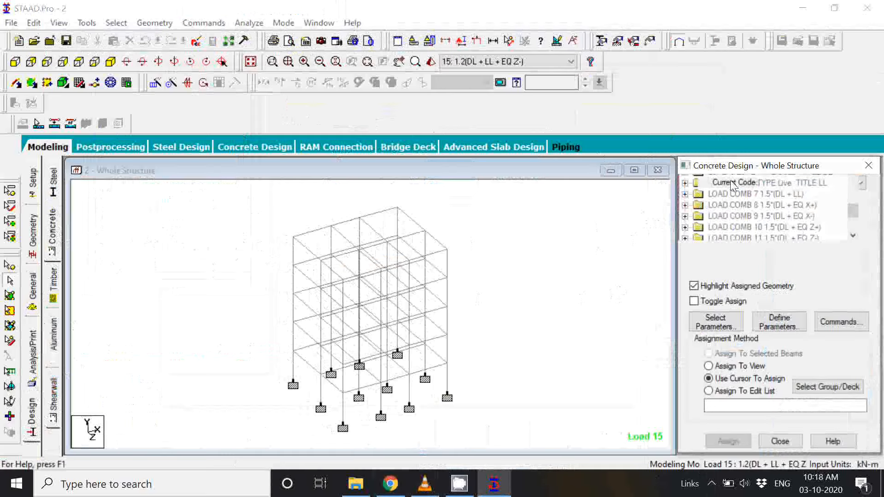
click(747, 184)
click(814, 184)
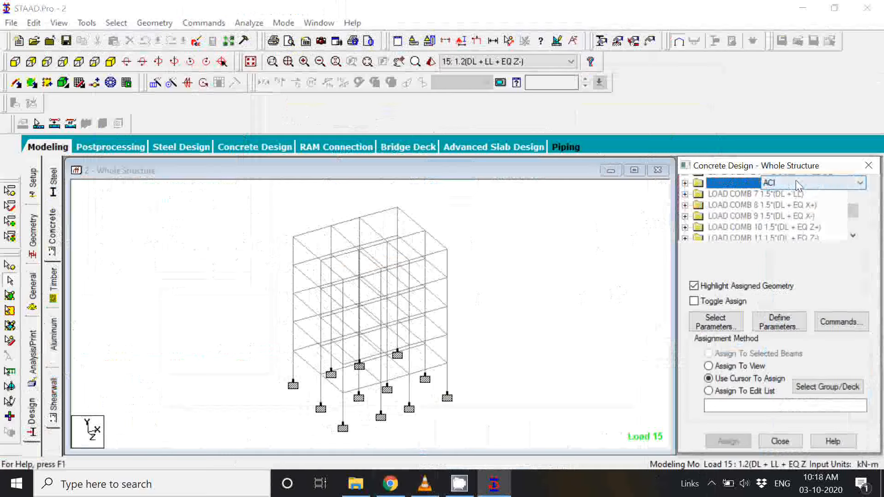
click(819, 184)
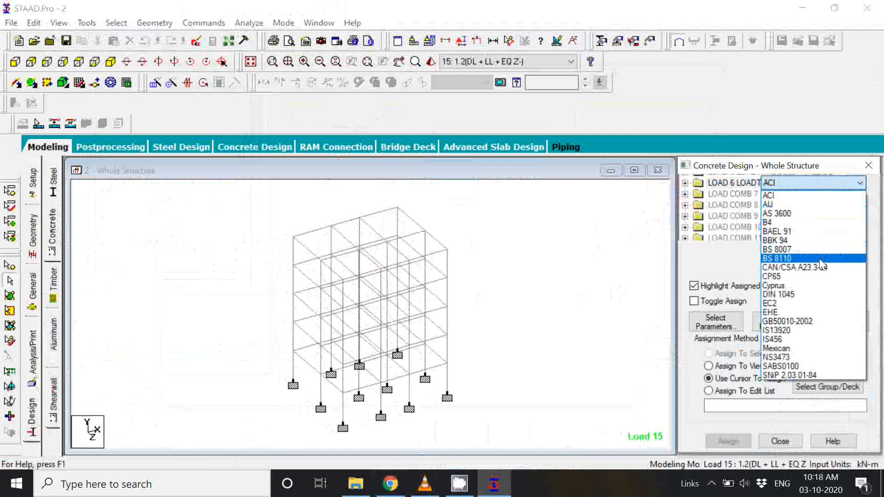
click(824, 345)
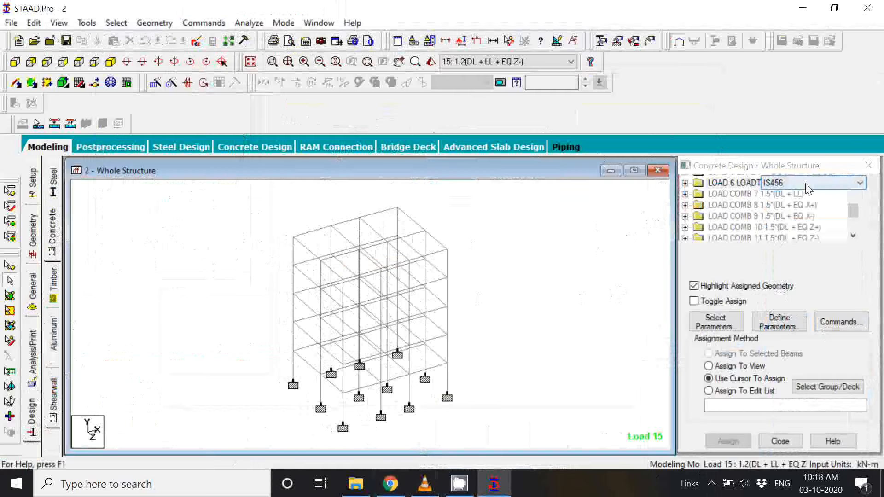
Step: Define the FC design parameter with a concrete compressive strength of 20000 kN/m2 and add it
click(790, 323)
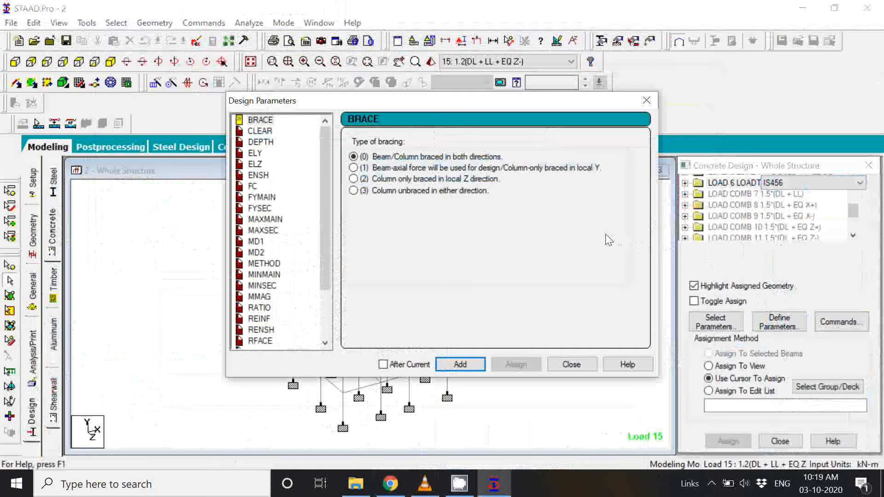
click(253, 188)
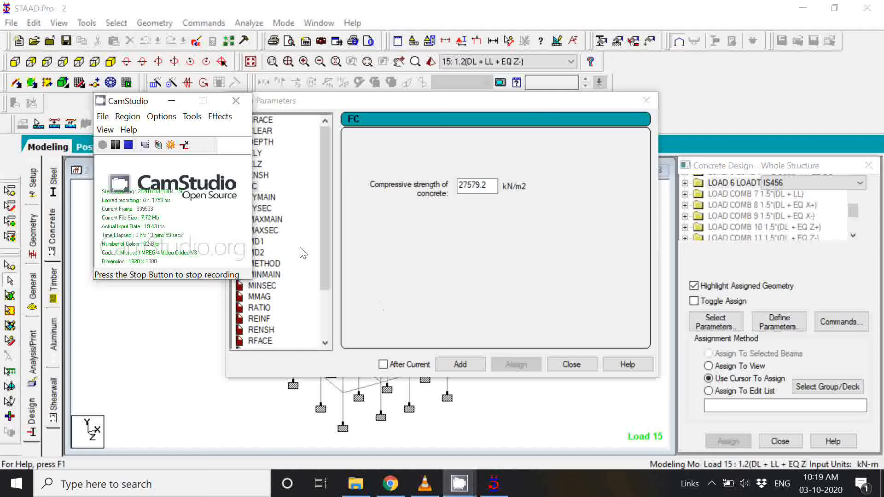
click(115, 148)
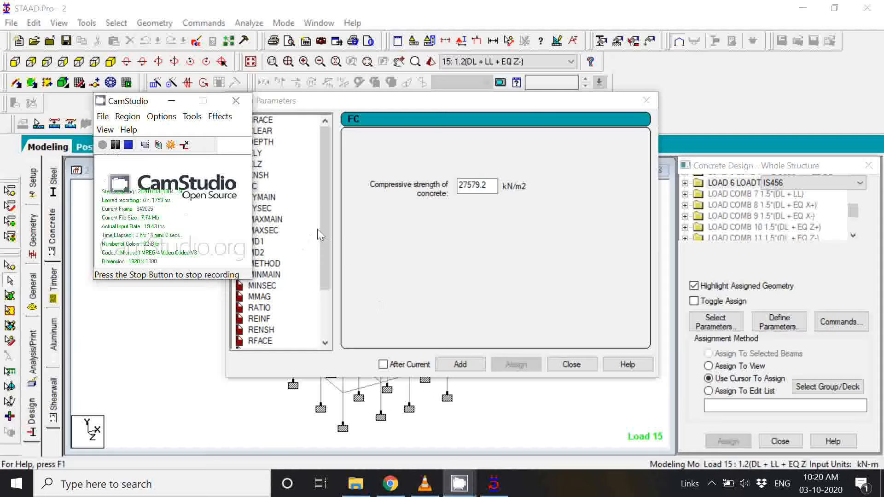
click(493, 189)
key(BackSpace)
key(BackSpace)
key(BackSpace)
key(BackSpace)
key(BackSpace)
key(BackSpace)
key(BackSpace)
text(20)
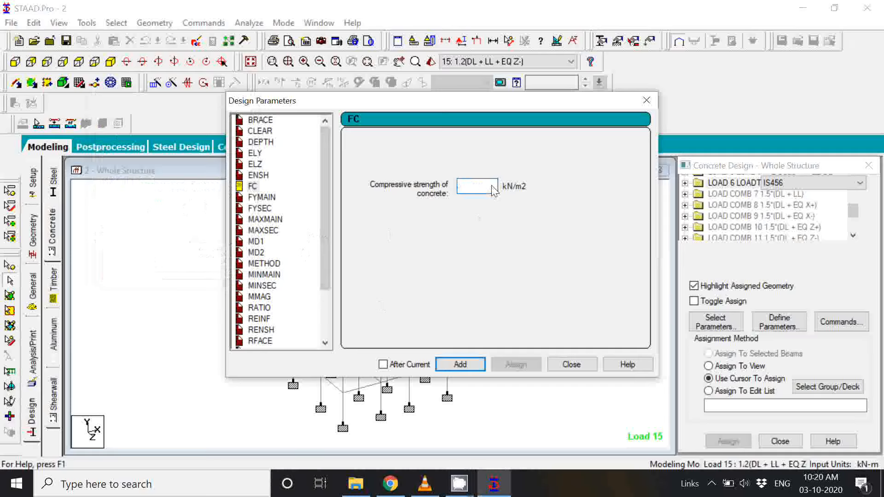
text(000)
click(460, 365)
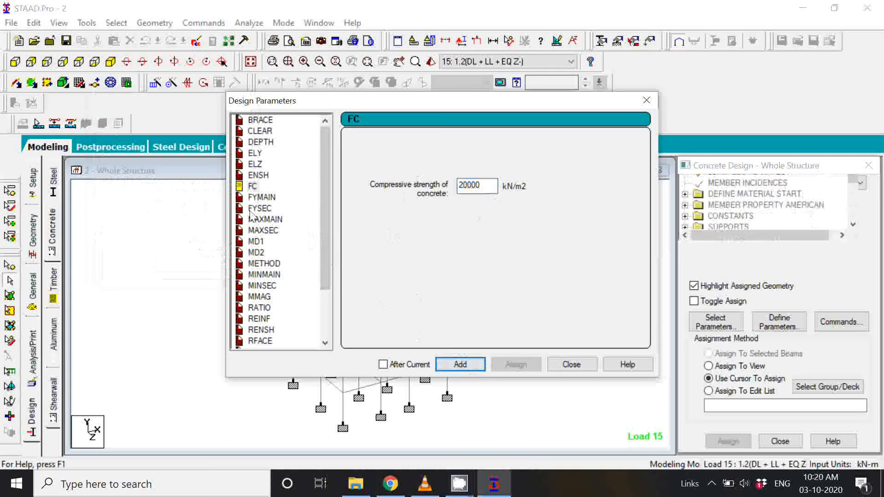
Step: Define the FYMAIN parameter with a main reinforcement yield strength of 415000 kN/m2 and add it
click(261, 198)
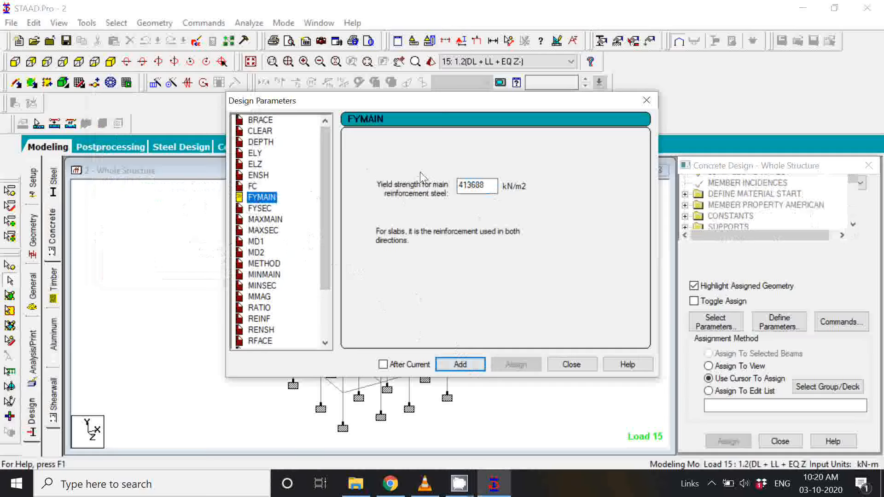
double_click(494, 194)
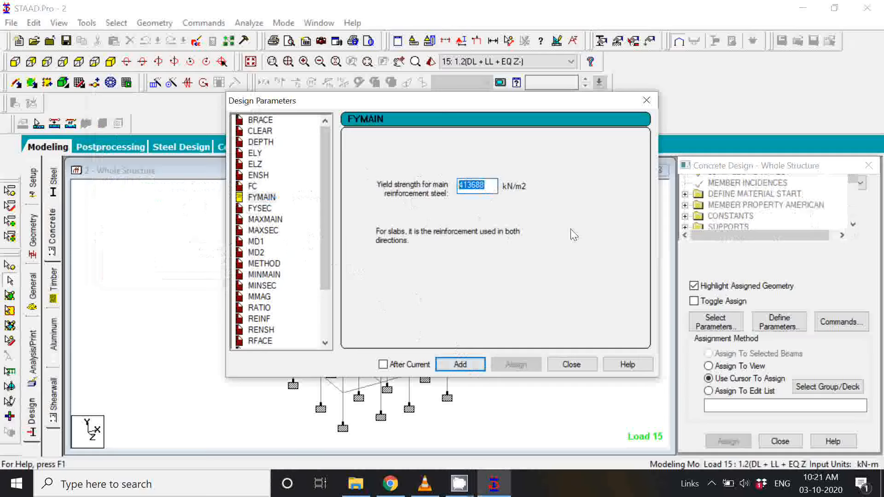
text(415000)
click(463, 366)
Step: Define the FYSEC parameter with a shear reinforcement yield strength of 415000 kN/m2 and add it
click(260, 209)
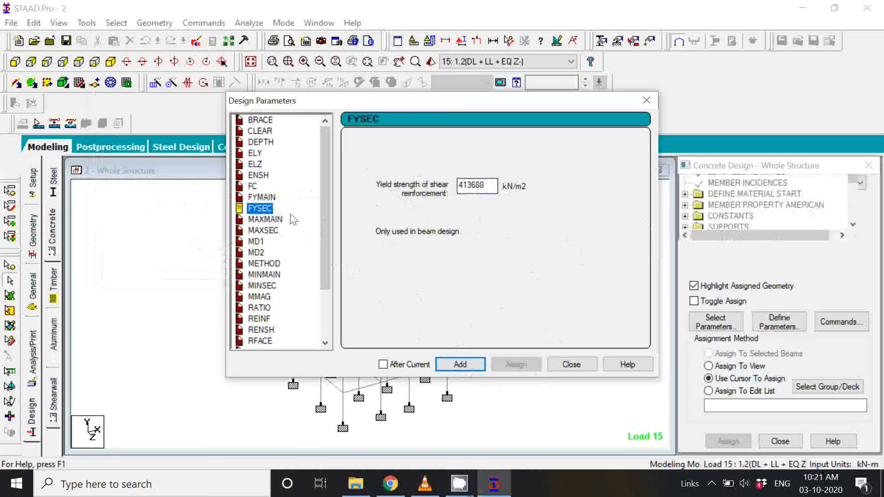
click(262, 198)
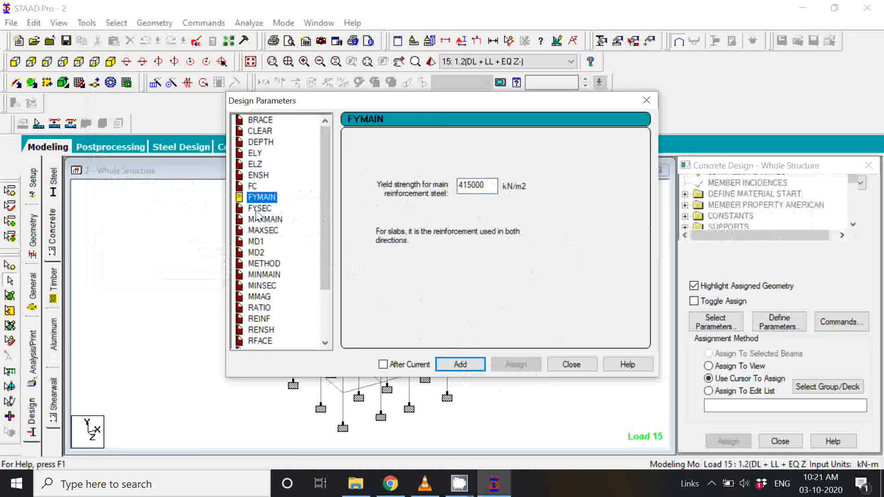
click(258, 208)
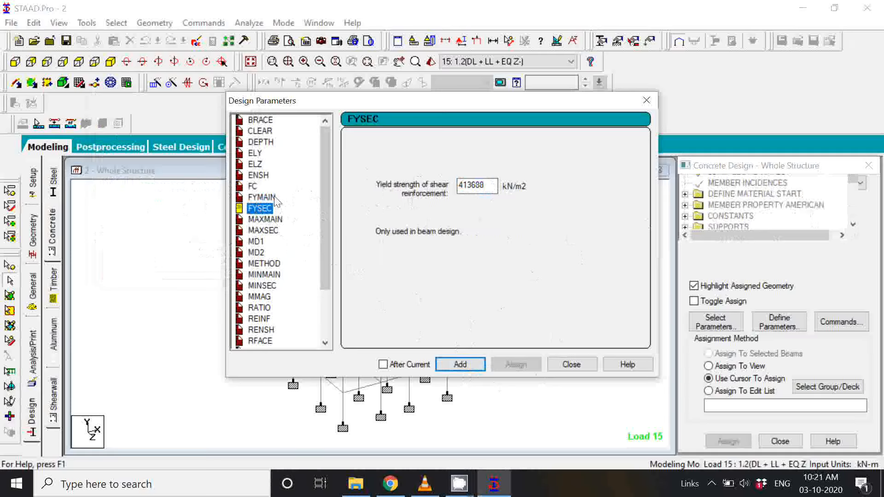
click(275, 199)
click(261, 209)
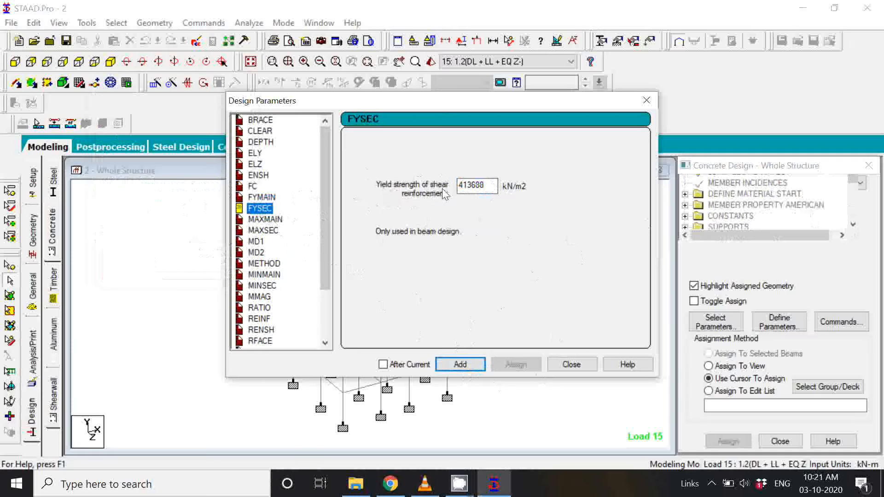
double_click(481, 187)
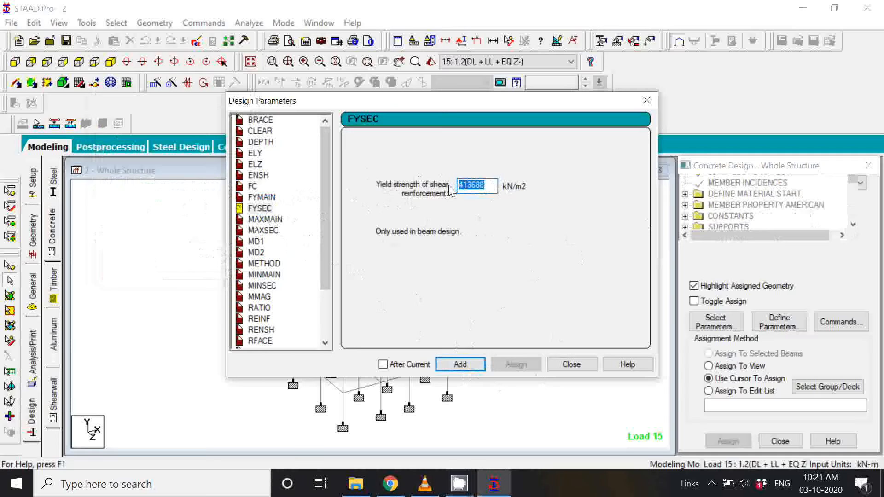
text(415000)
click(463, 367)
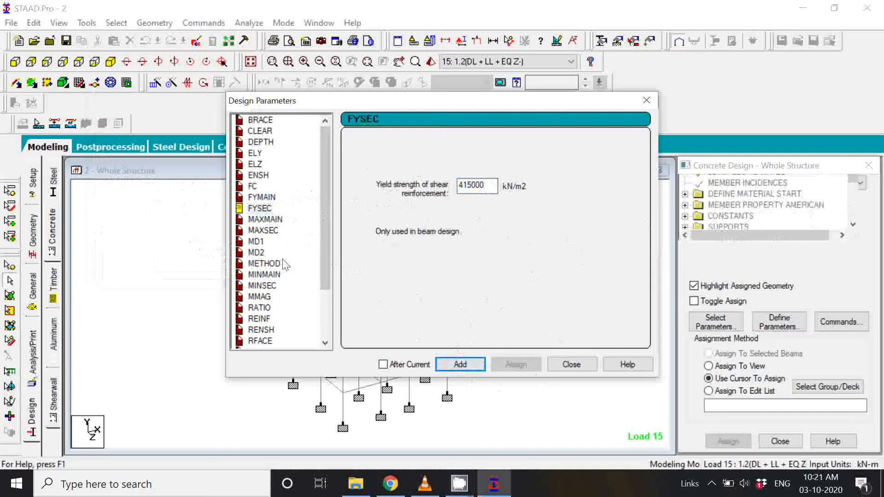
Step: Add the RATIO parameter with a maximum longitudinal reinforcement of 3 percent and close the design parameter definitions
scroll(285, 263, down, 1)
click(259, 275)
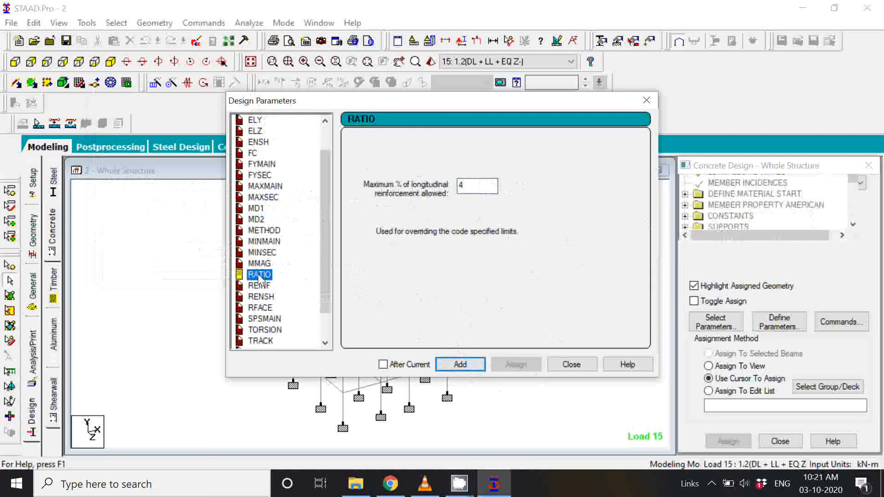
double_click(481, 189)
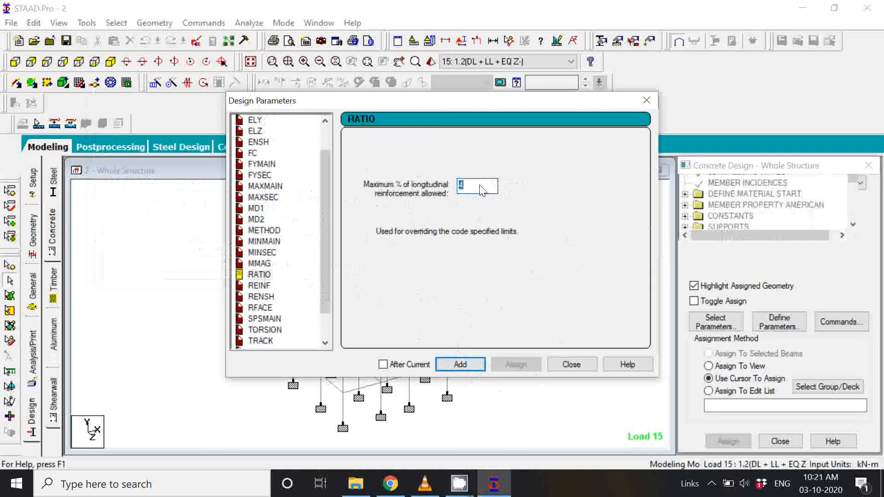
text(3)
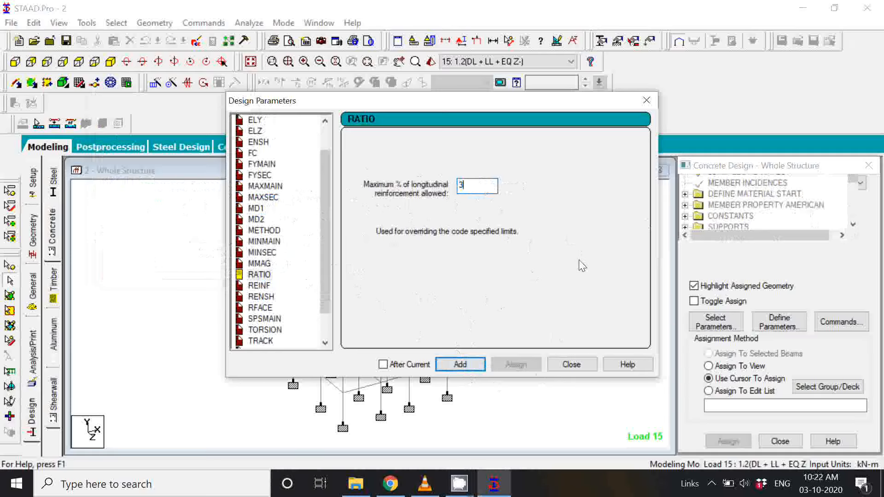
click(451, 364)
scroll(299, 304, down, 1)
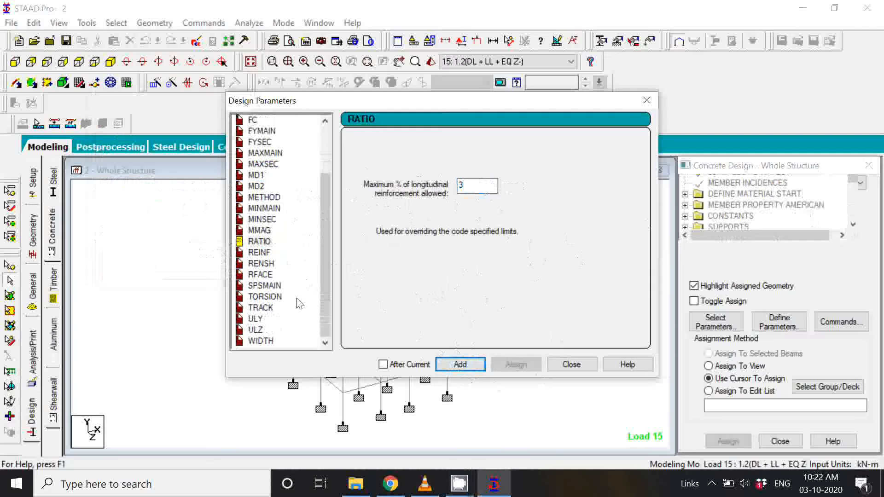
scroll(300, 304, up, 2)
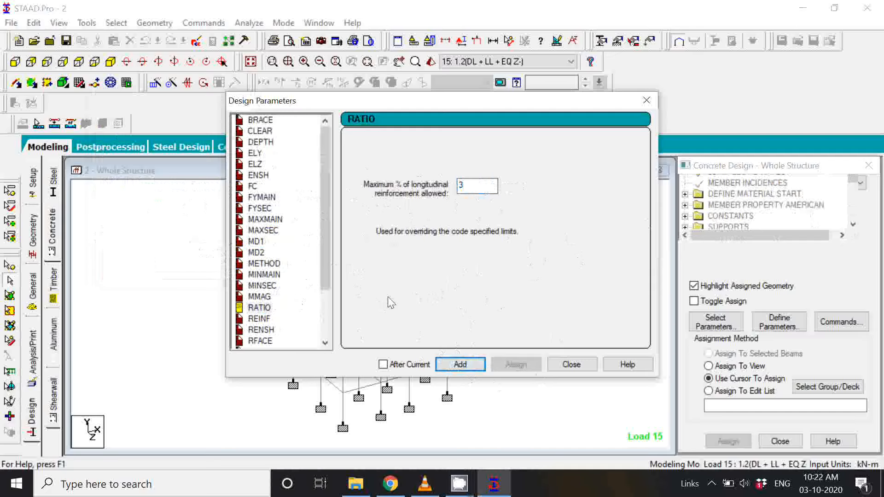
click(575, 367)
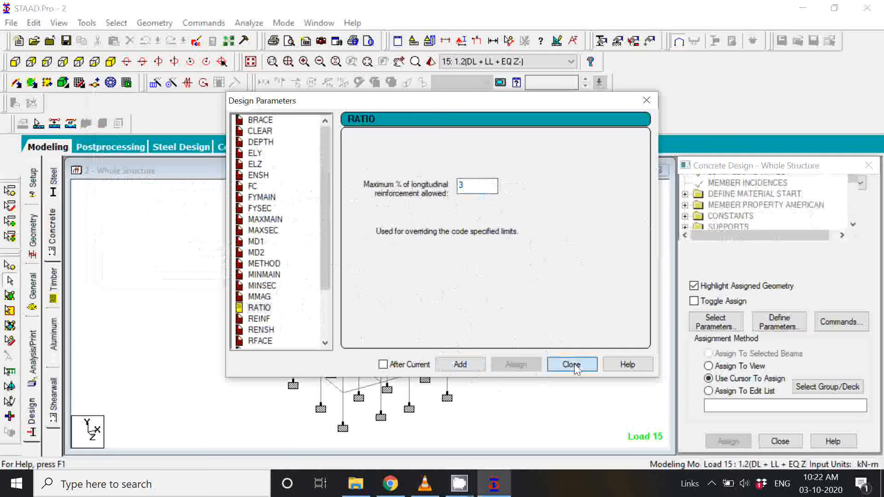
click(572, 364)
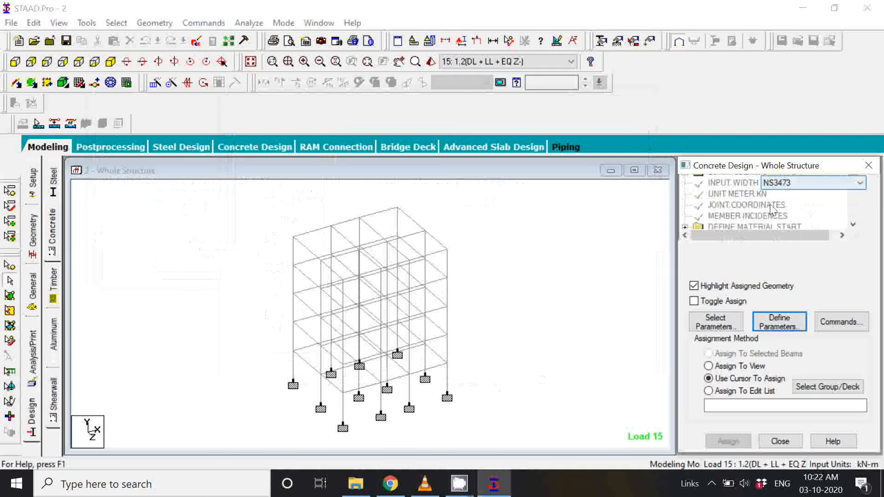
Step: Examine the design code and the FC, FYMAIN, FYSEC and RATIO entries listed under the concrete design commands
scroll(774, 209, down, 2)
scroll(774, 213, down, 1)
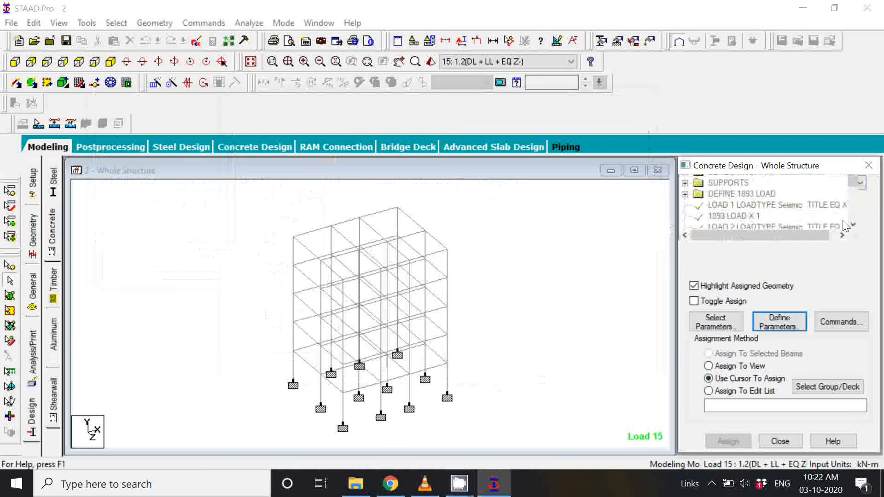
scroll(831, 216, up, 5)
scroll(852, 216, down, 10)
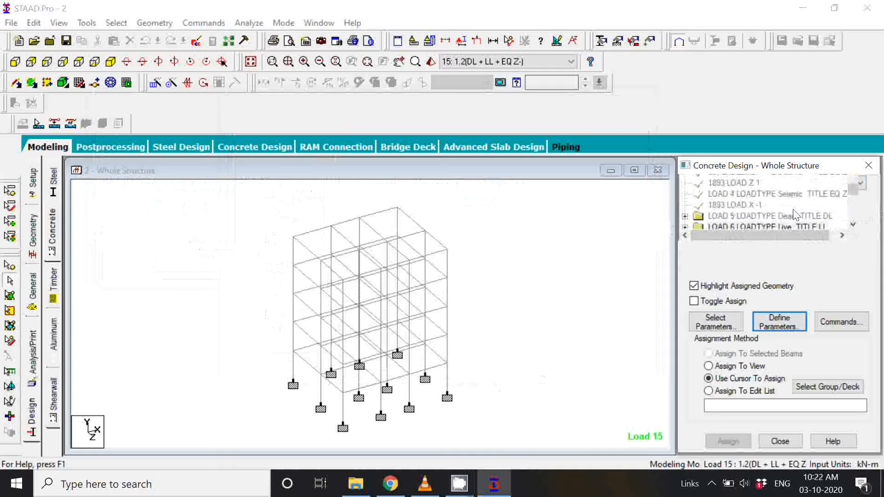
scroll(789, 215, down, 10)
scroll(771, 217, up, 1)
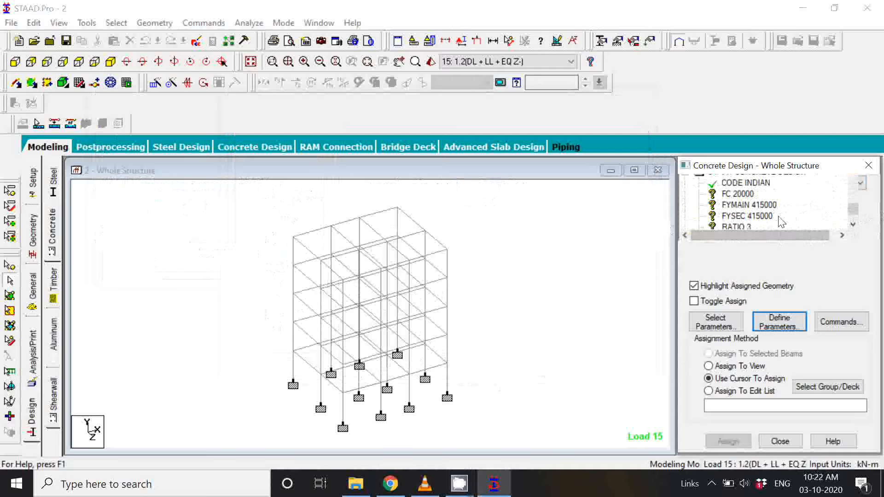
scroll(740, 198, up, 1)
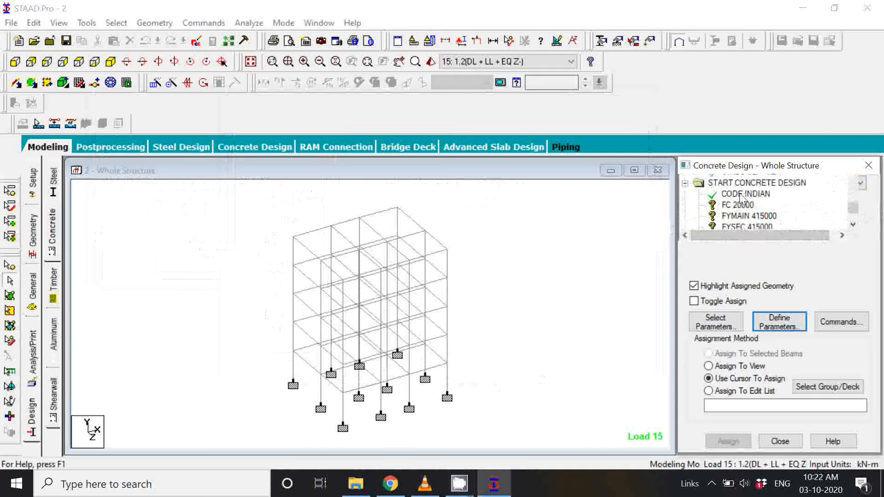
click(740, 195)
scroll(743, 198, down, 1)
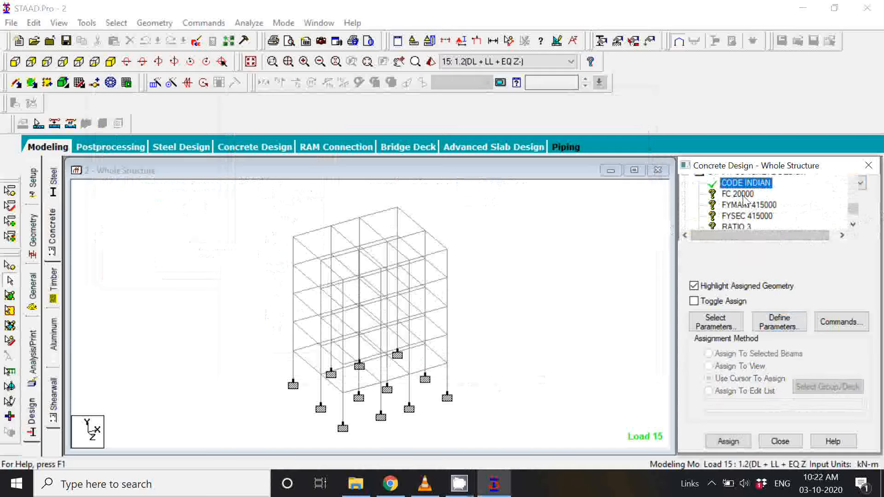
scroll(741, 198, down, 1)
scroll(734, 200, up, 1)
click(732, 195)
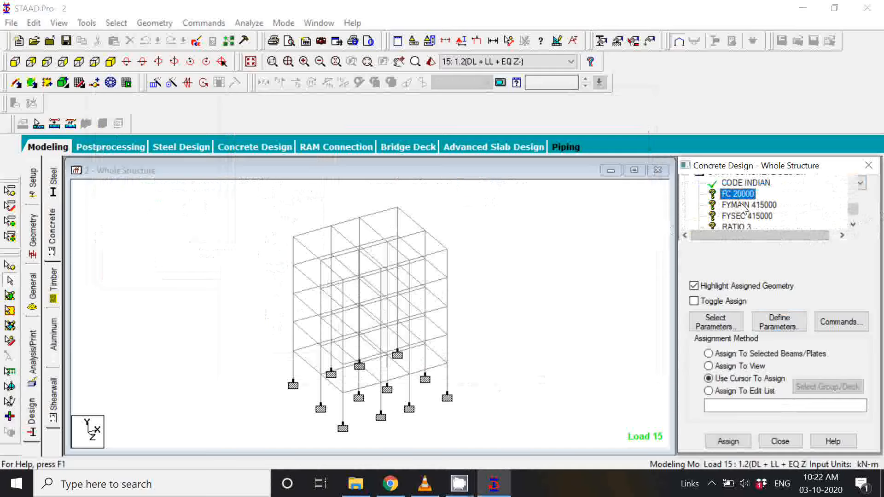
click(743, 205)
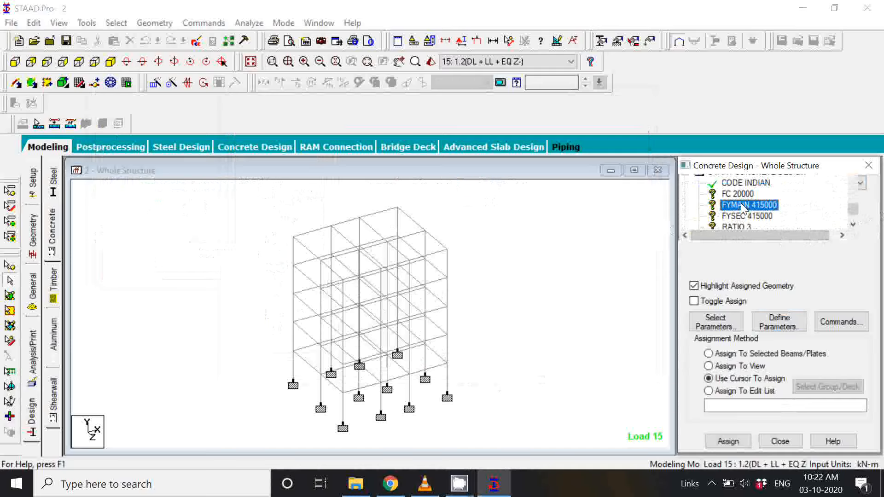
click(755, 216)
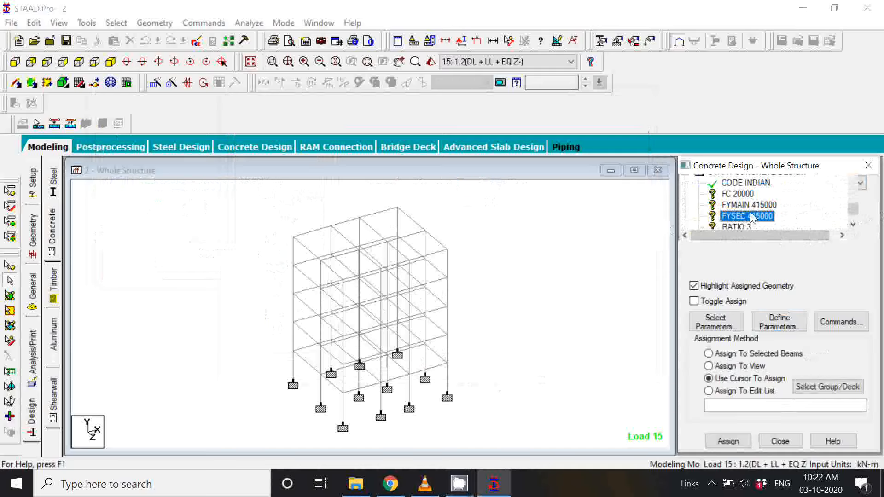
scroll(758, 215, down, 1)
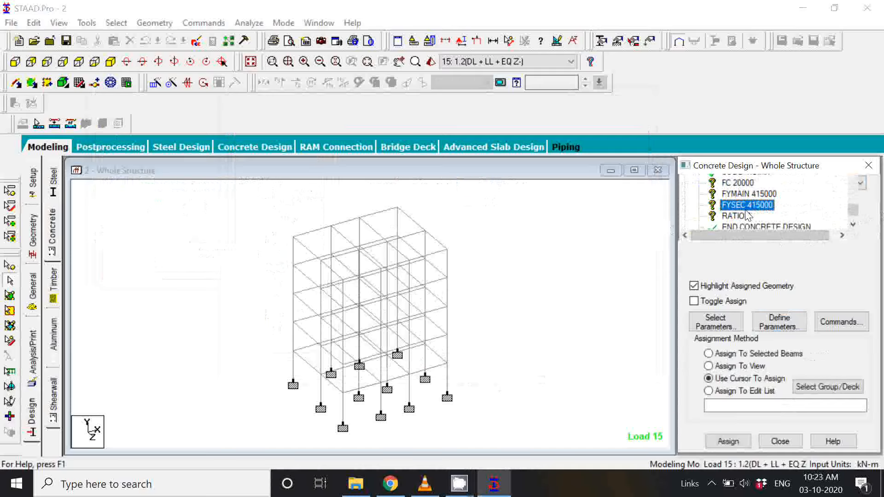
click(738, 216)
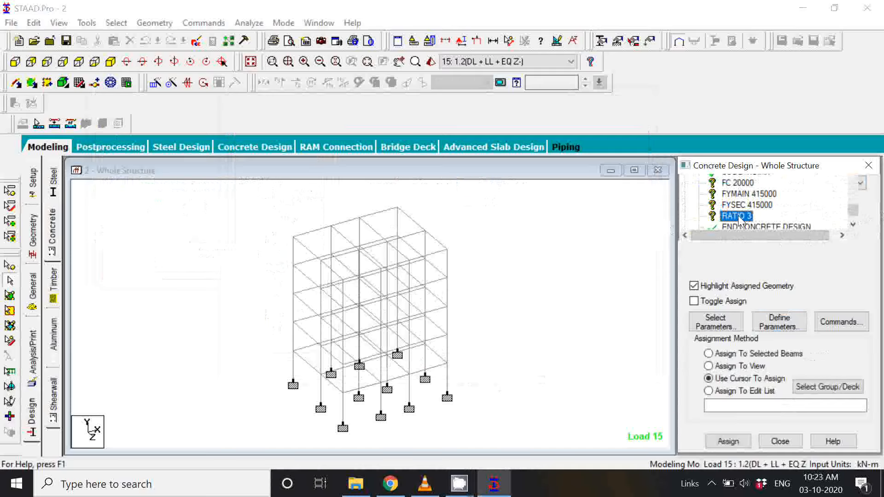
click(712, 484)
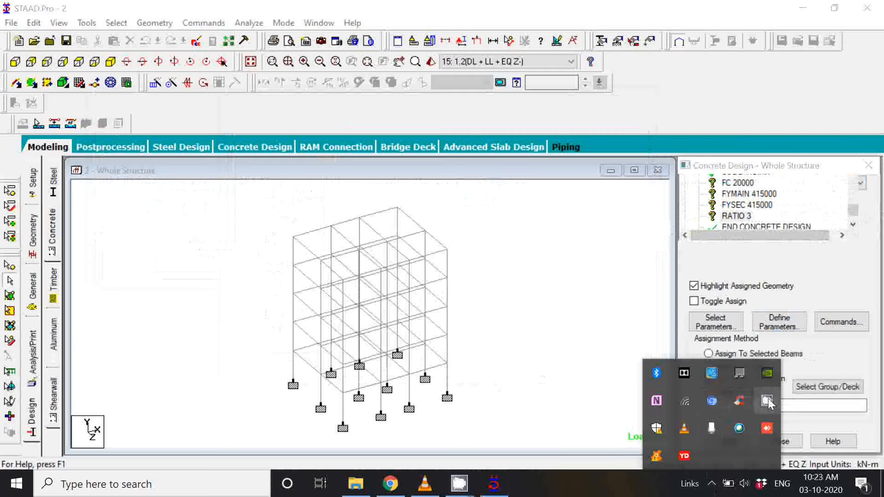
click(767, 402)
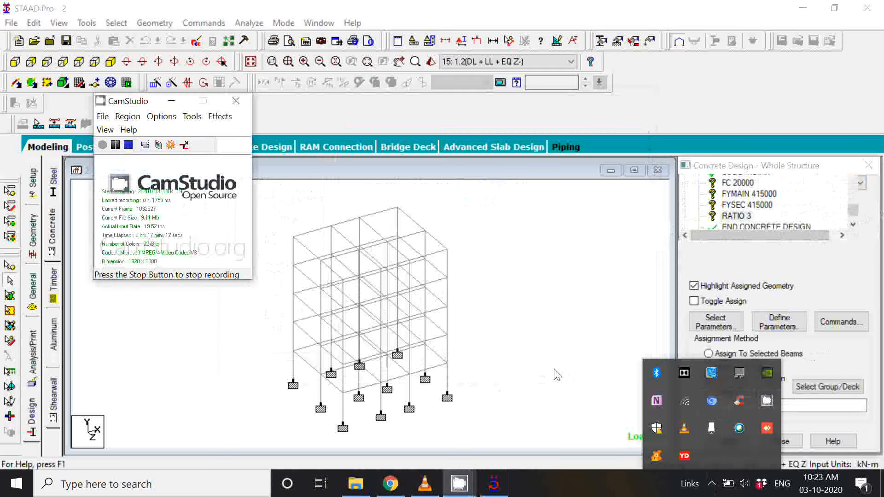
click(114, 146)
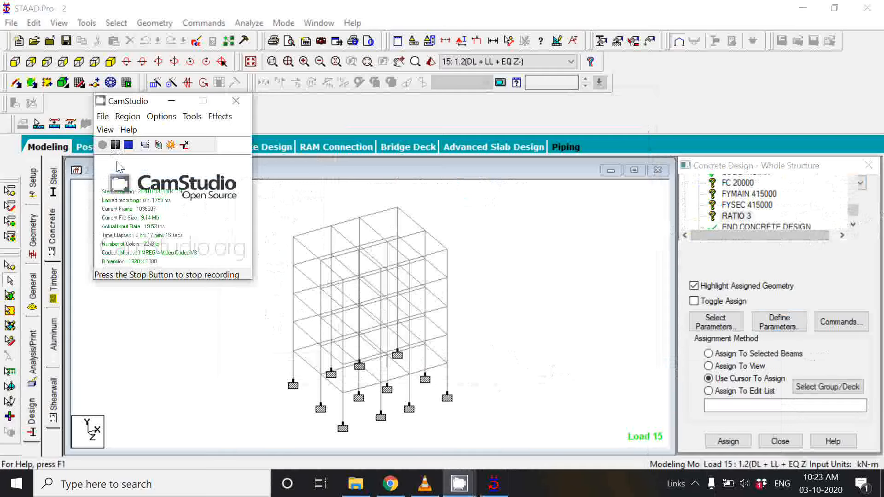
click(176, 99)
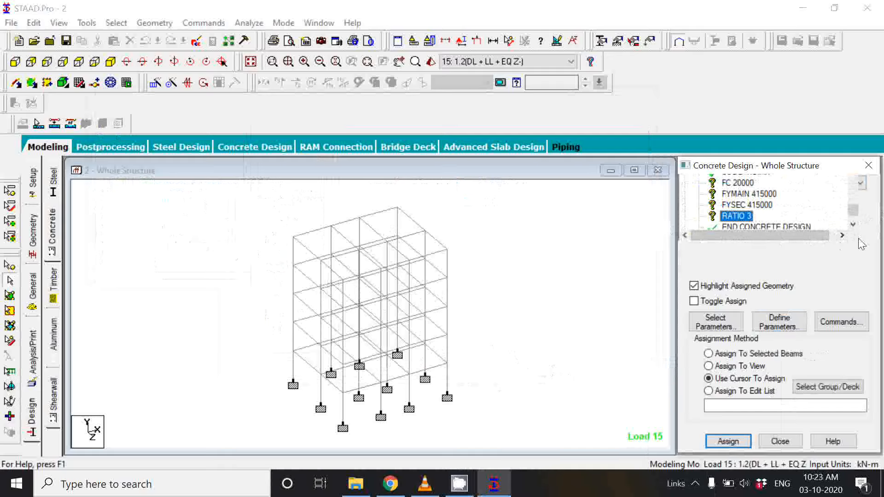
Step: Go through the unassigned FC, FYMAIN, FYSEC and RATIO parameters again, ending with FC 20000 selected
scroll(783, 213, up, 1)
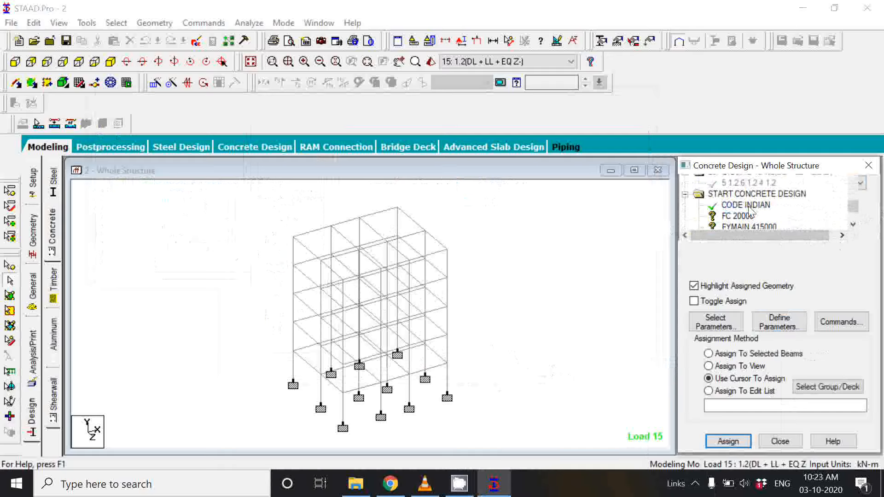
scroll(750, 209, down, 1)
click(741, 195)
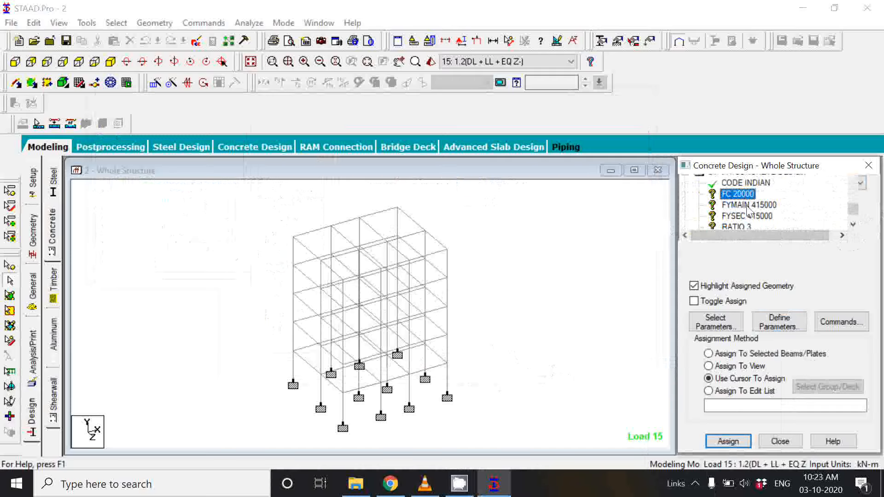
click(747, 207)
click(747, 217)
click(737, 225)
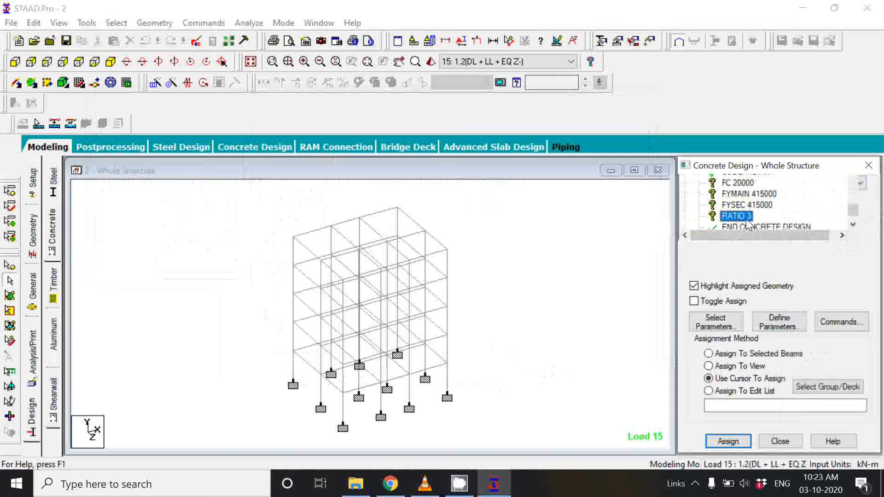
scroll(746, 216, up, 3)
scroll(746, 215, down, 3)
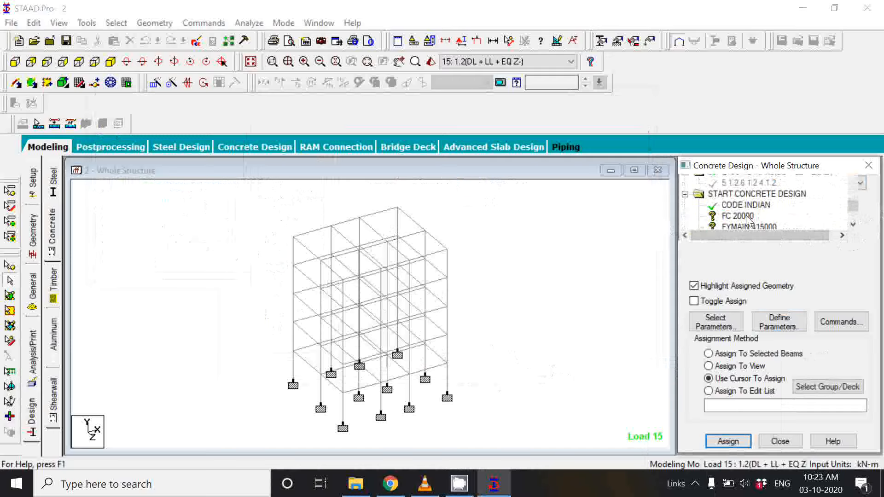
scroll(753, 217, down, 1)
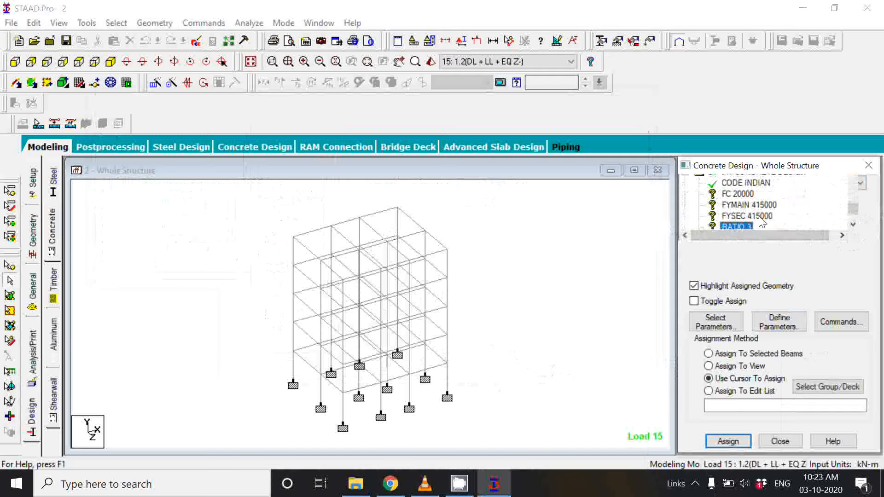
scroll(762, 221, down, 1)
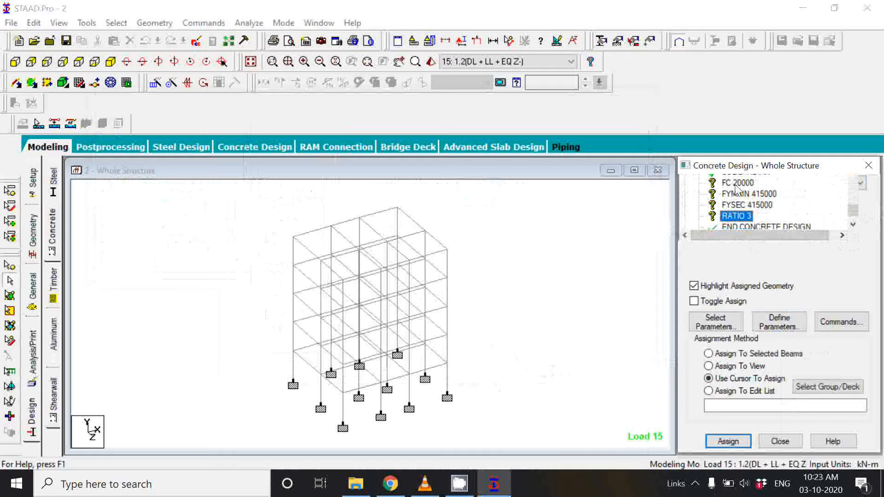
click(719, 186)
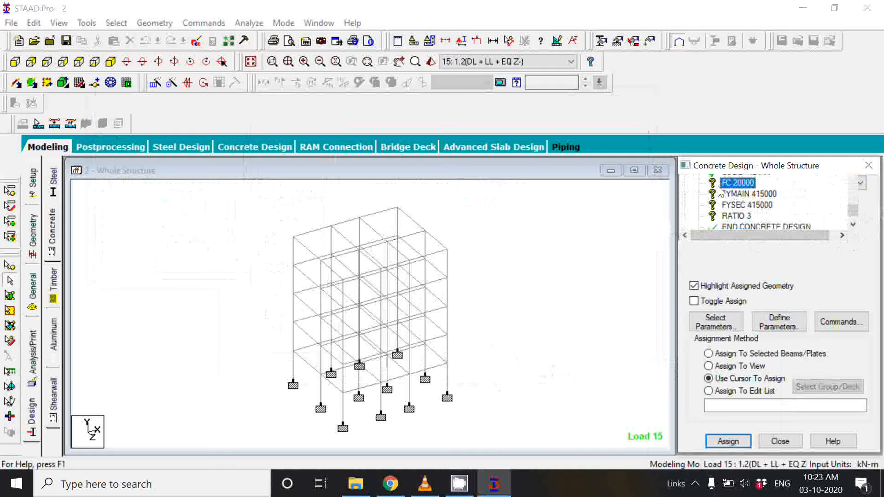
Step: Review the FYMAIN, FYSEC and RATIO parameters and look through the load cases and combinations in the structure's command list
click(746, 195)
click(747, 205)
click(748, 216)
scroll(760, 205, up, 2)
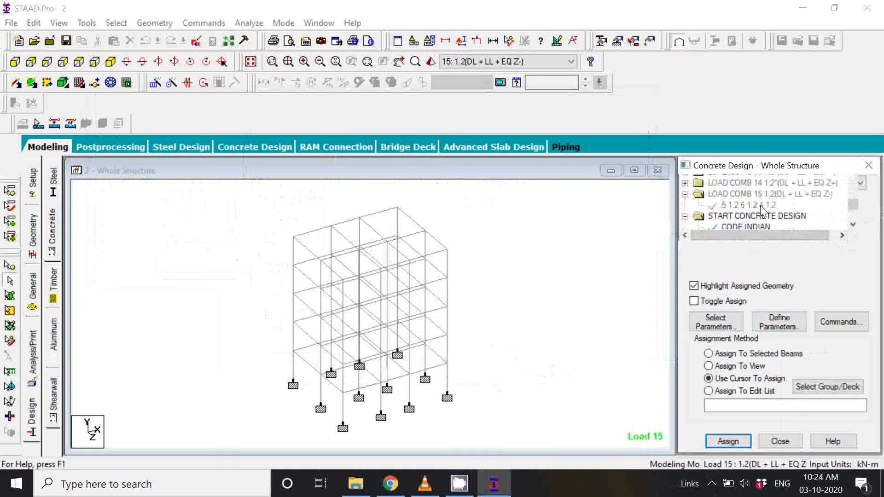
scroll(762, 204, up, 4)
scroll(787, 183, up, 2)
scroll(792, 185, down, 5)
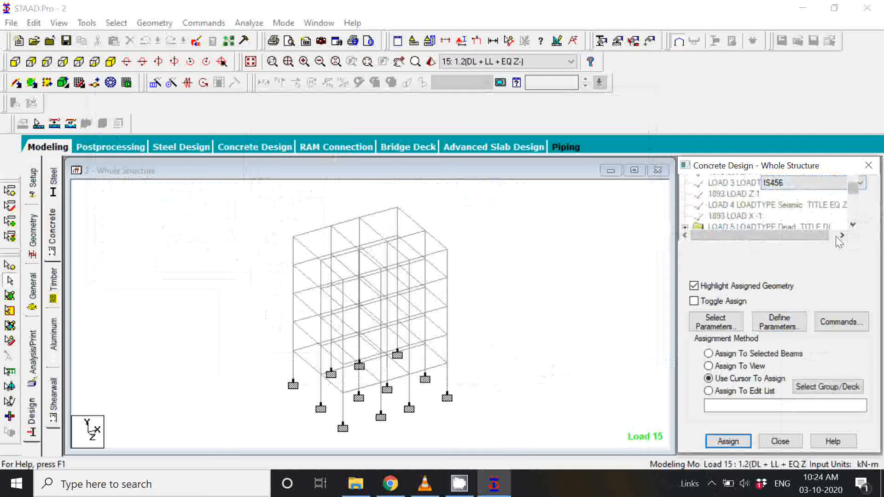
scroll(744, 214, down, 2)
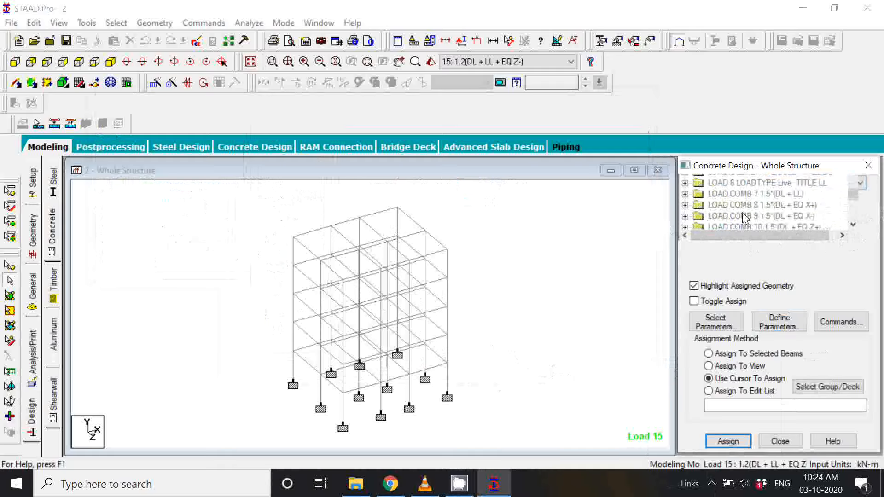
scroll(743, 212, up, 2)
scroll(742, 210, up, 6)
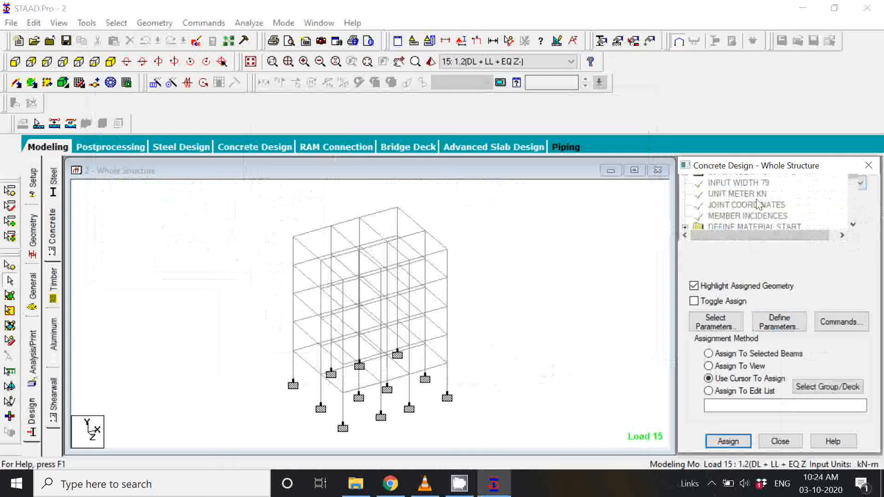
scroll(751, 199, down, 5)
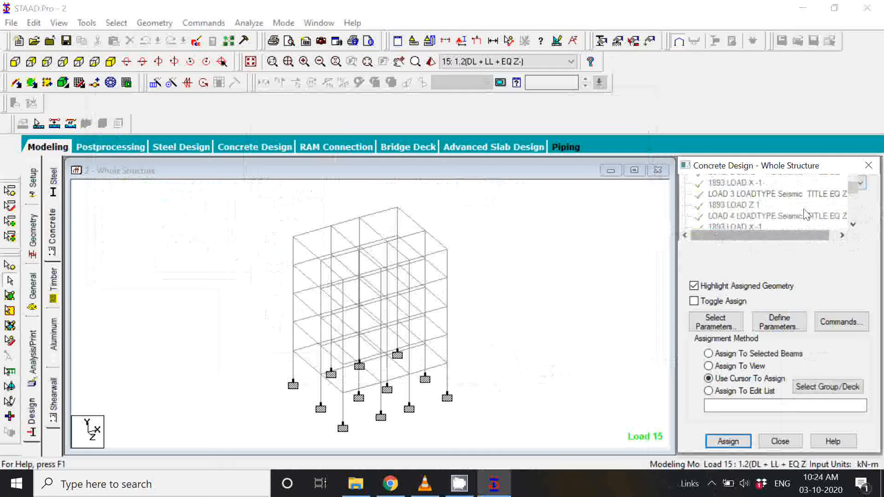
scroll(843, 209, down, 1)
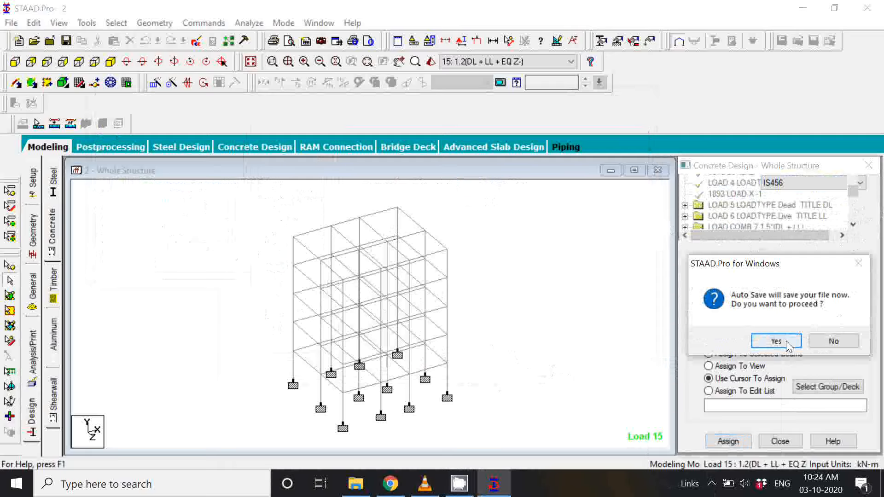
Step: Accept the auto save and save the modified structure
click(777, 341)
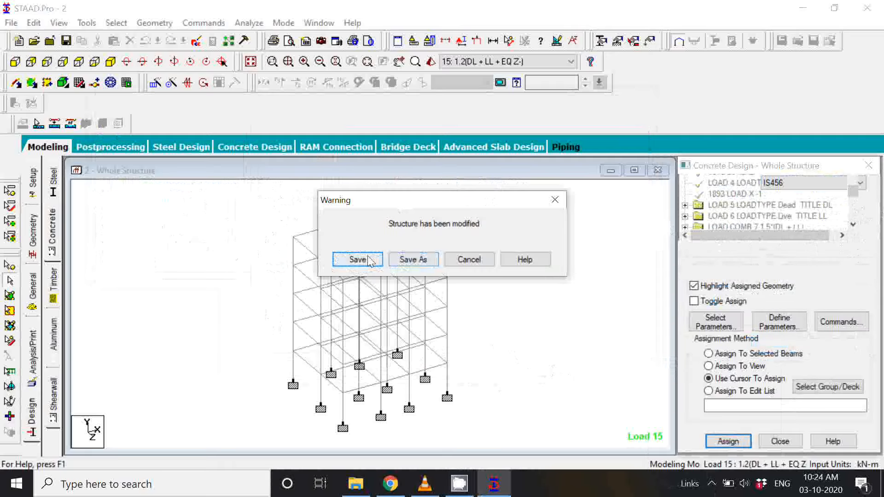
click(369, 260)
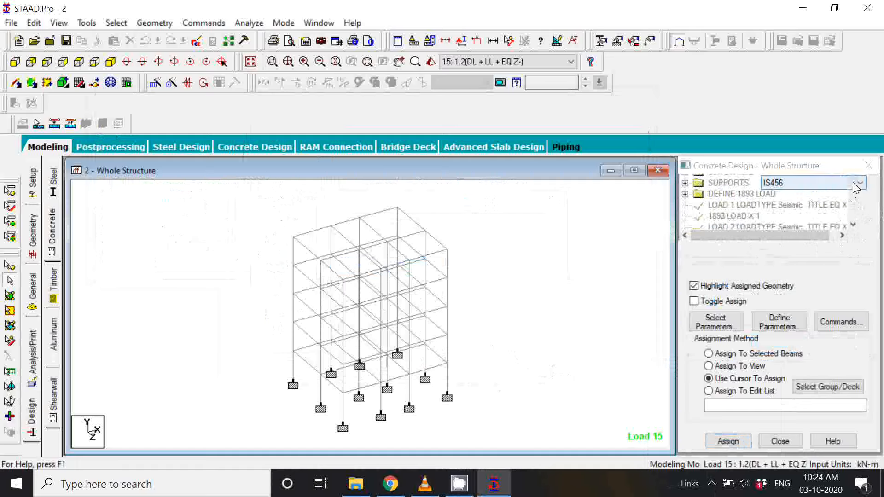
Step: Add the DESIGN BEAM and DESIGN COLUMN commands to the concrete design
click(841, 322)
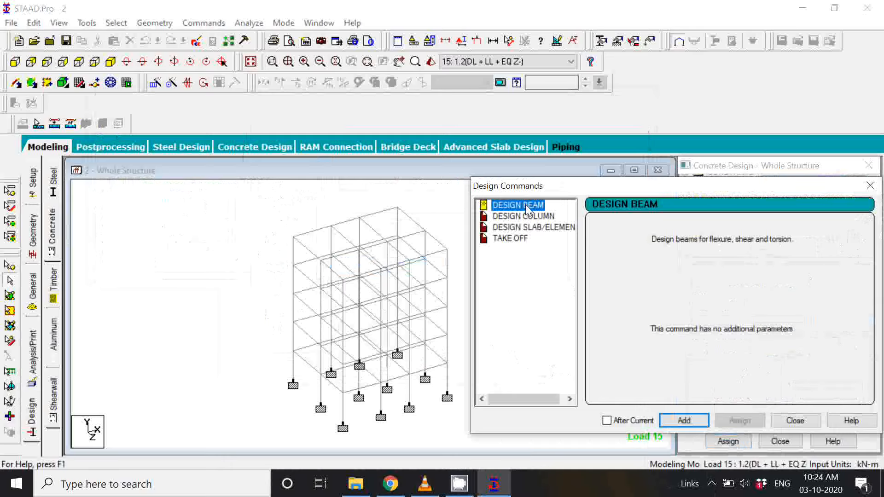
click(688, 421)
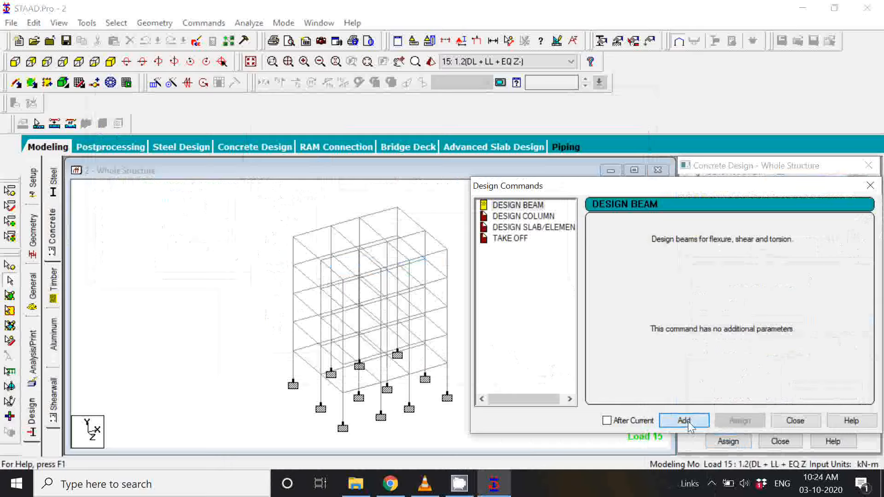
click(526, 216)
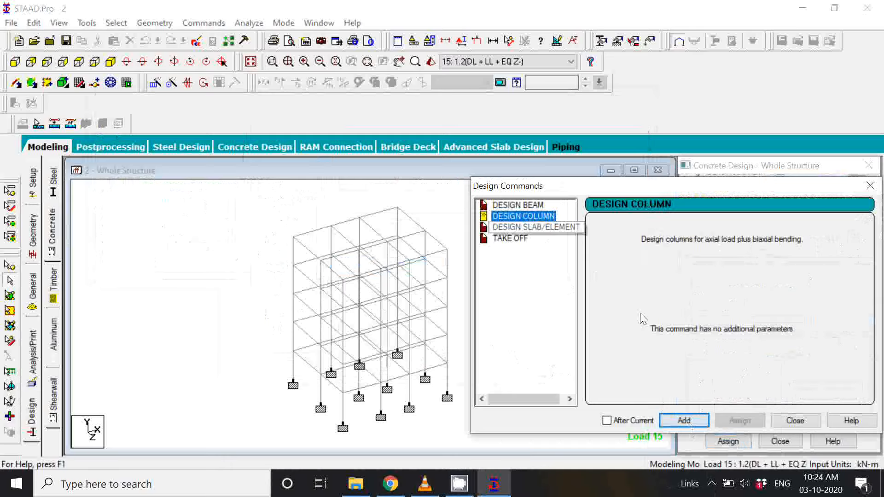
click(684, 421)
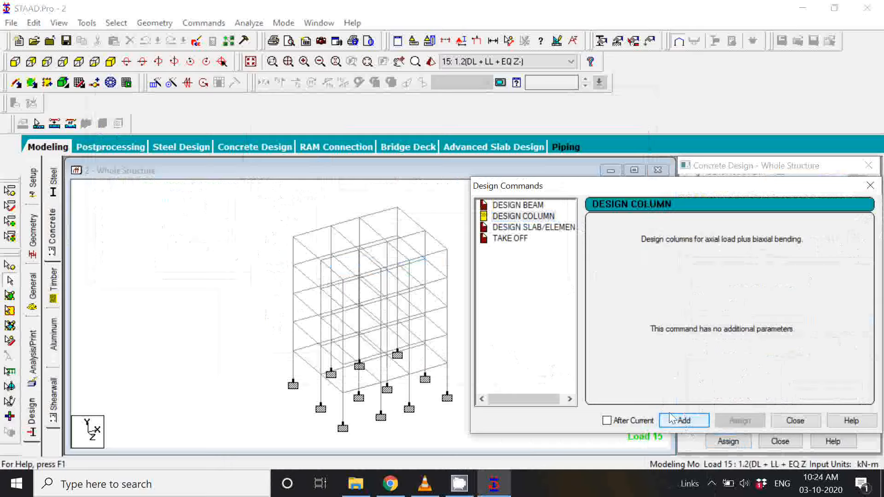
Step: Add the TAKE OFF command for concrete volume and reinforcement weight, and finish defining design commands
click(532, 228)
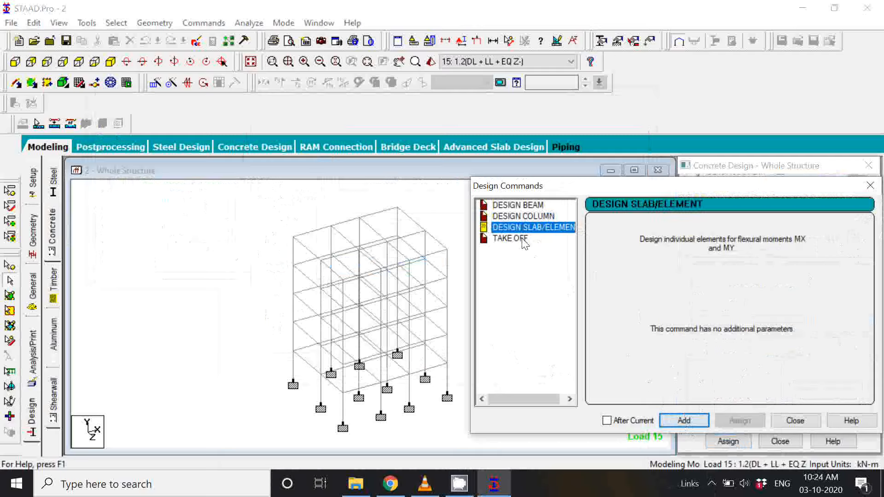
click(524, 241)
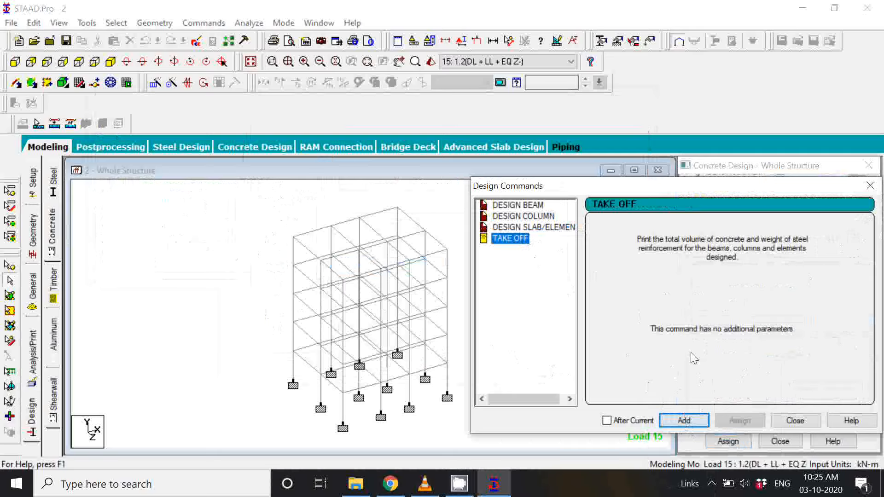
click(695, 418)
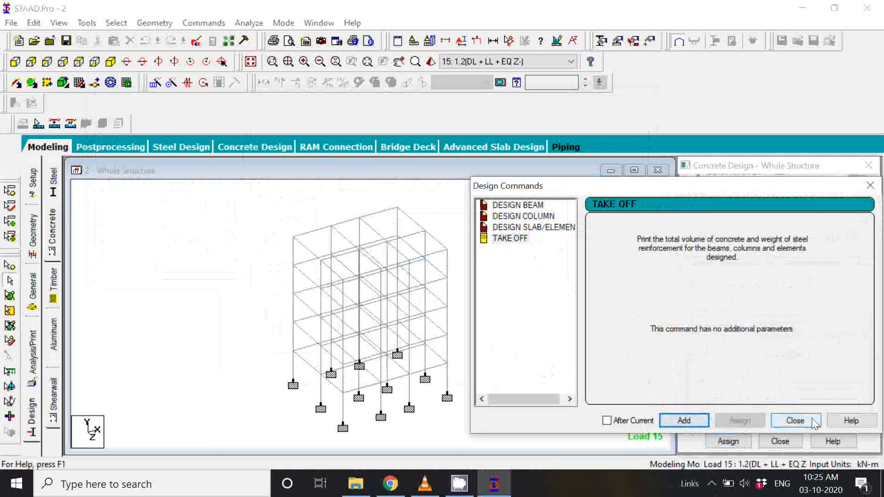
click(795, 420)
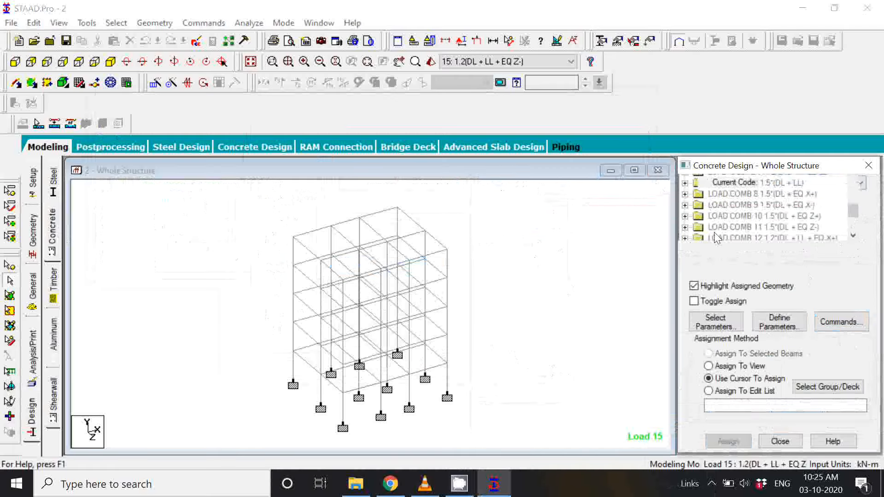
Step: Locate the START CONCRETE DESIGN group in the structure's command list and expand it
scroll(801, 226, down, 5)
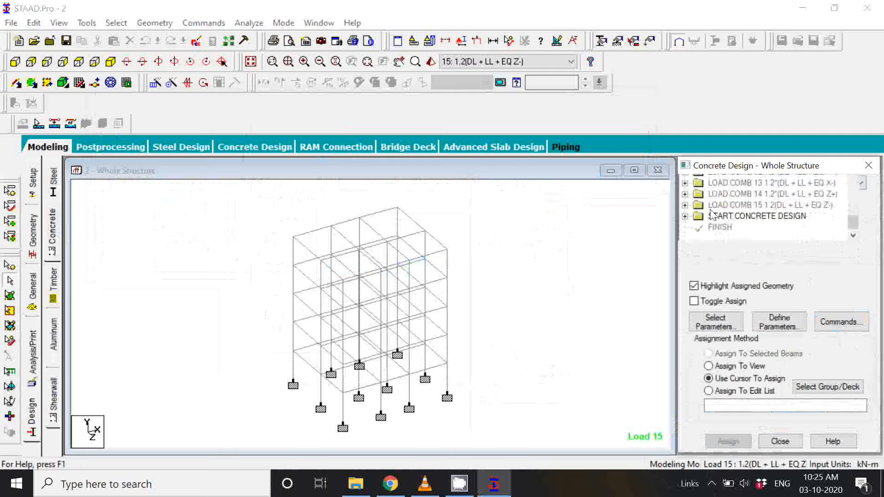
scroll(778, 212, up, 5)
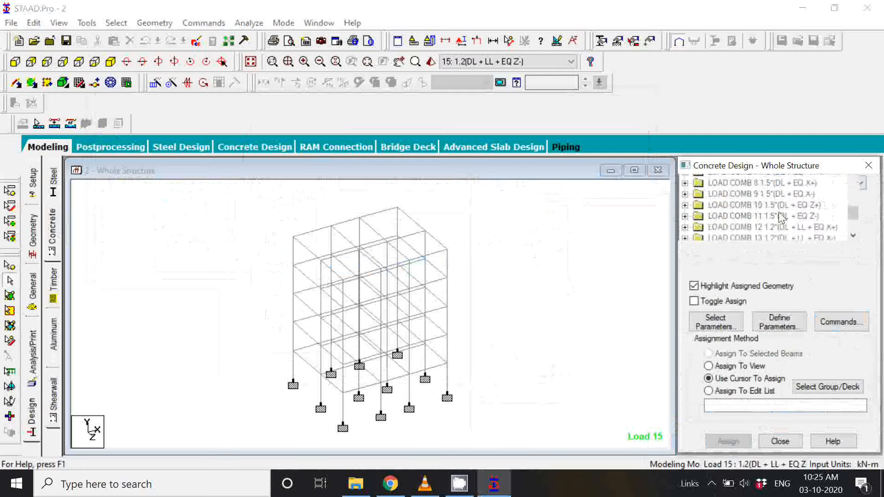
scroll(765, 218, up, 6)
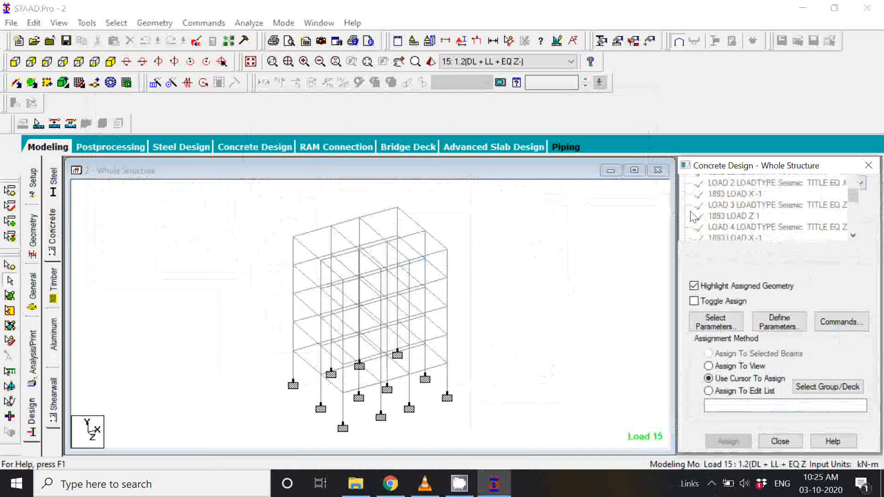
scroll(696, 210, down, 10)
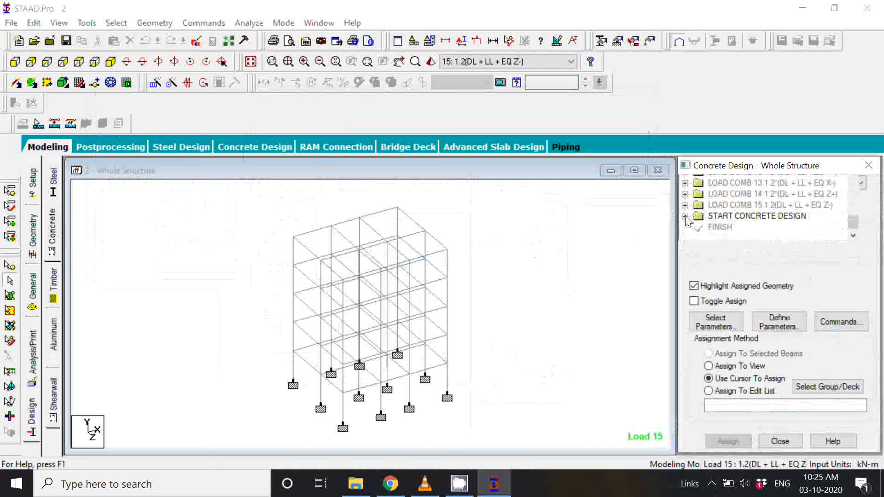
click(685, 216)
scroll(754, 222, down, 2)
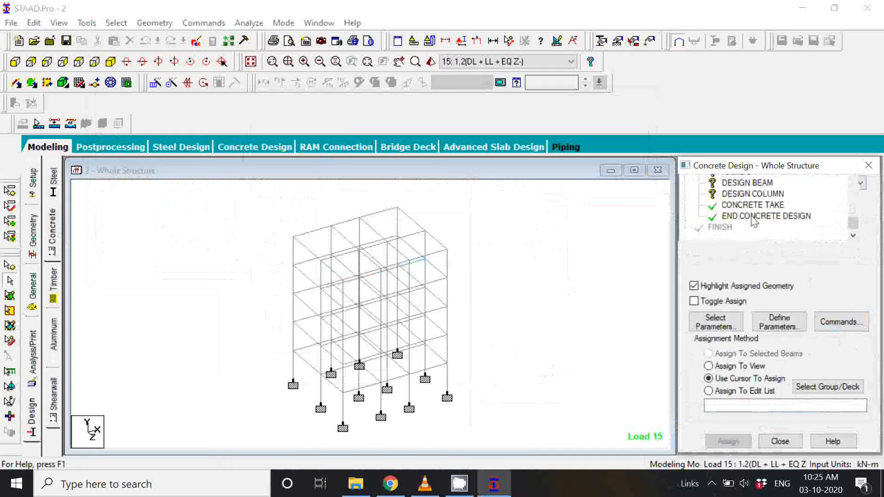
Step: Examine the parameters and the beam, column and take-off commands listed under the concrete design, and select FC 20000
scroll(754, 221, up, 1)
scroll(757, 223, up, 1)
scroll(762, 226, down, 3)
scroll(762, 226, up, 2)
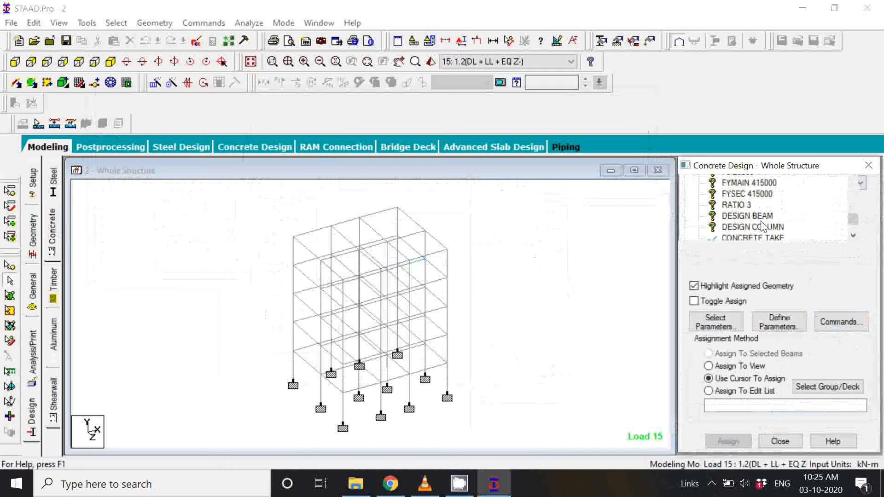
scroll(761, 222, up, 1)
scroll(760, 222, down, 3)
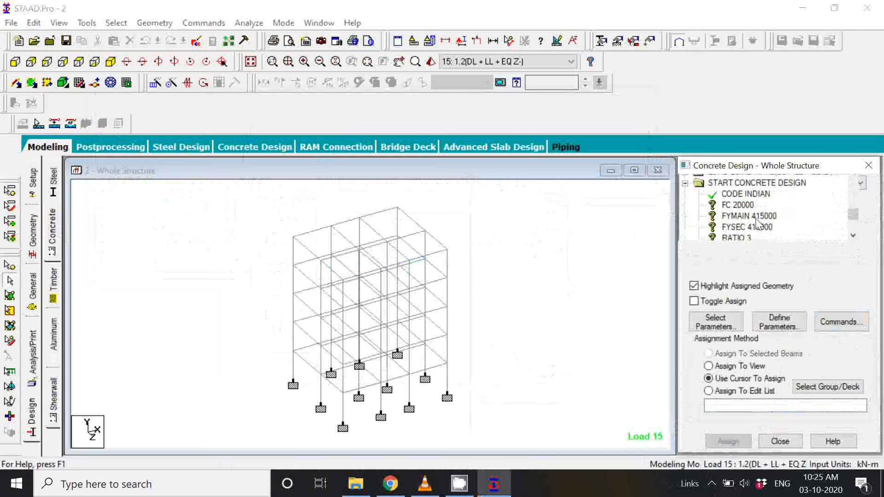
scroll(756, 220, up, 2)
scroll(757, 223, up, 1)
scroll(756, 222, down, 1)
click(739, 205)
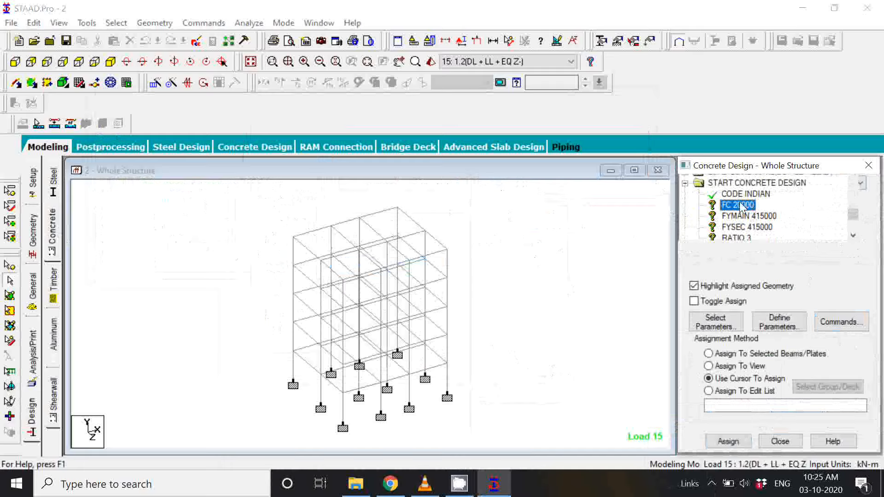
Step: Assign the FC 20000 parameter to all beams and columns of the building frame
click(760, 218)
click(747, 208)
drag(495, 193, 270, 441)
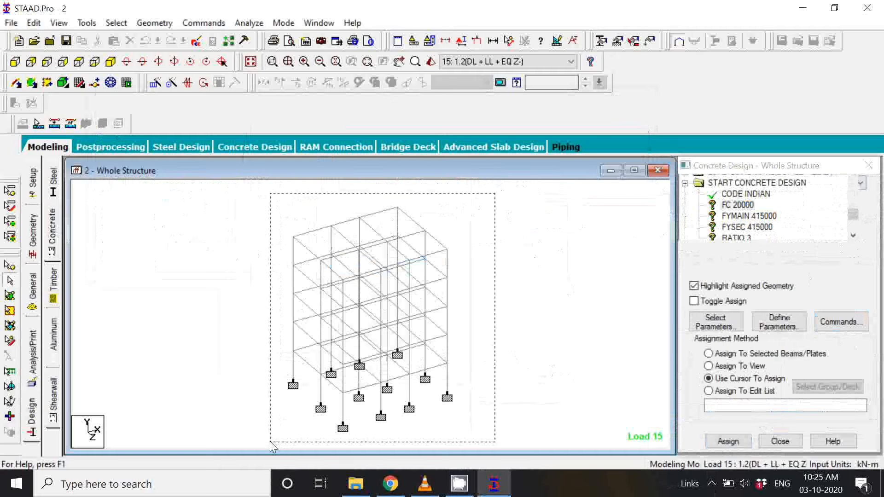
drag(270, 441, 270, 441)
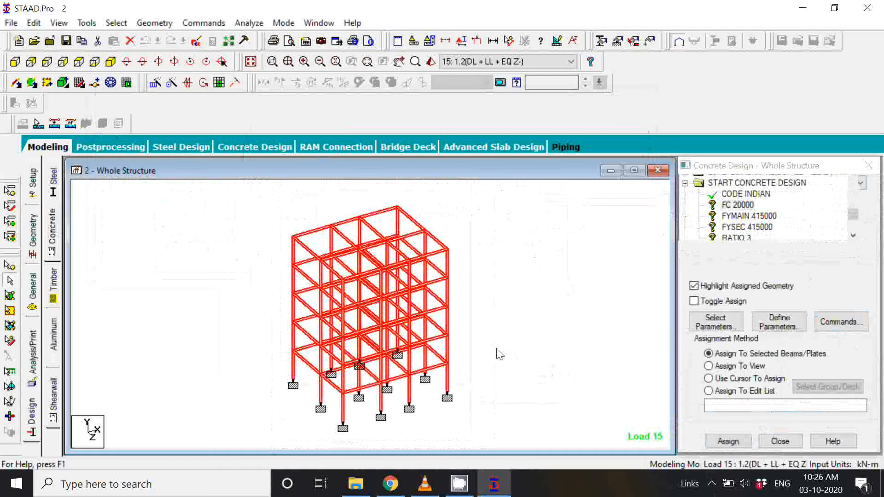
click(739, 205)
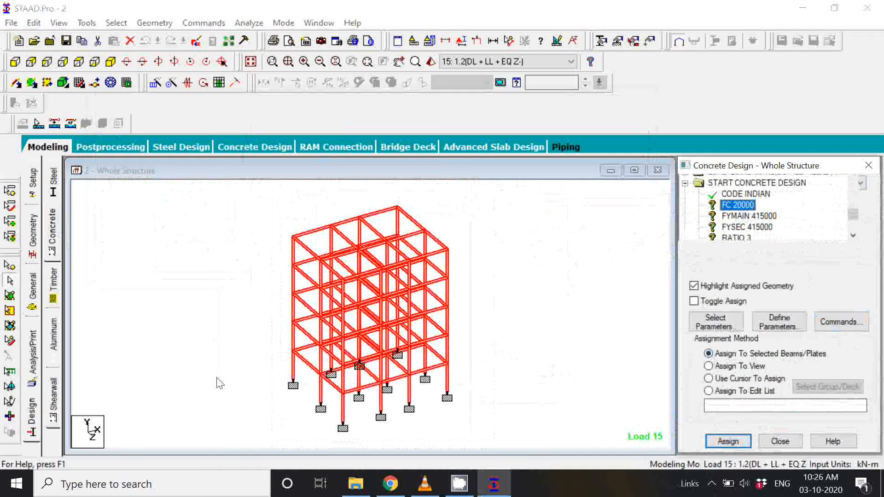
click(738, 443)
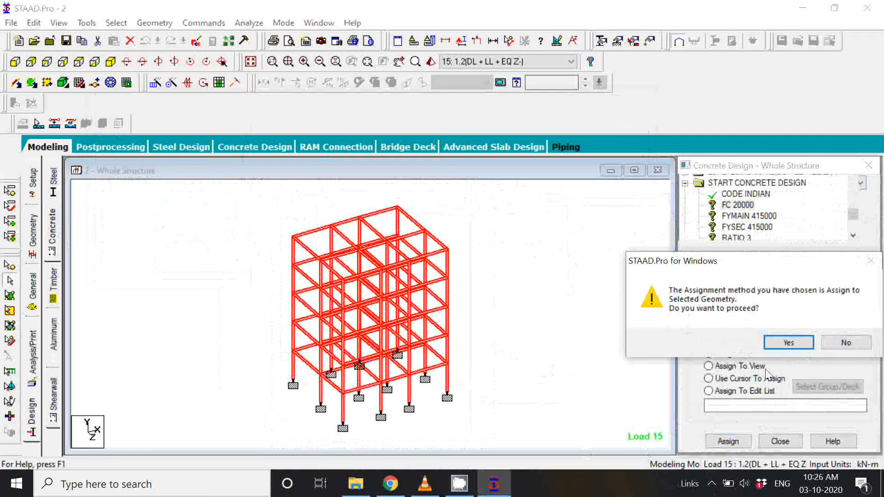
click(789, 343)
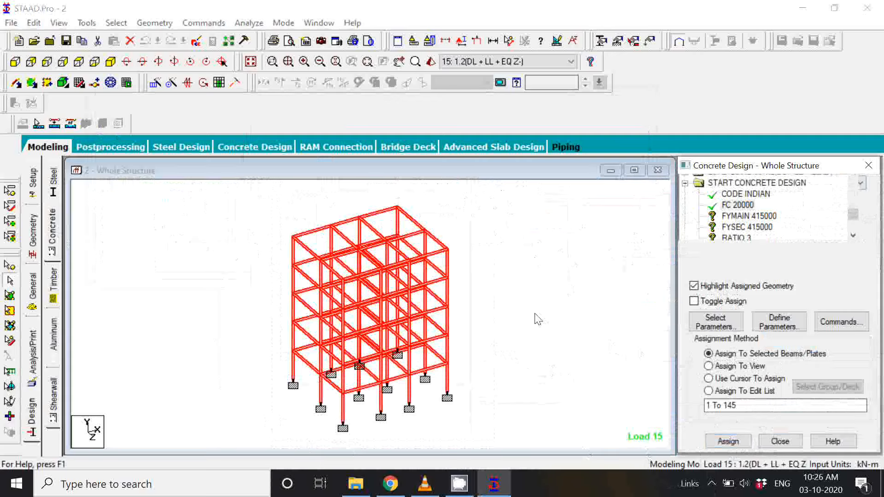
click(708, 378)
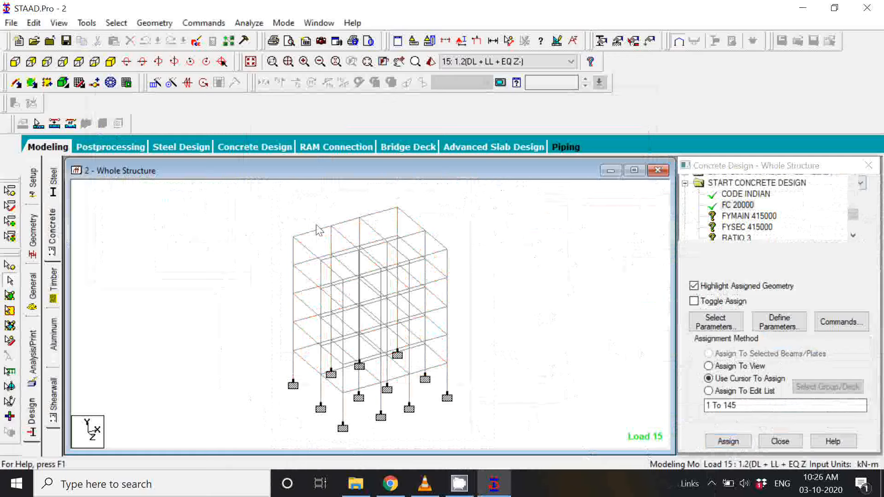
Step: Assign the FYMAIN 415000 parameter to every member of the structure as selected geometry
click(731, 218)
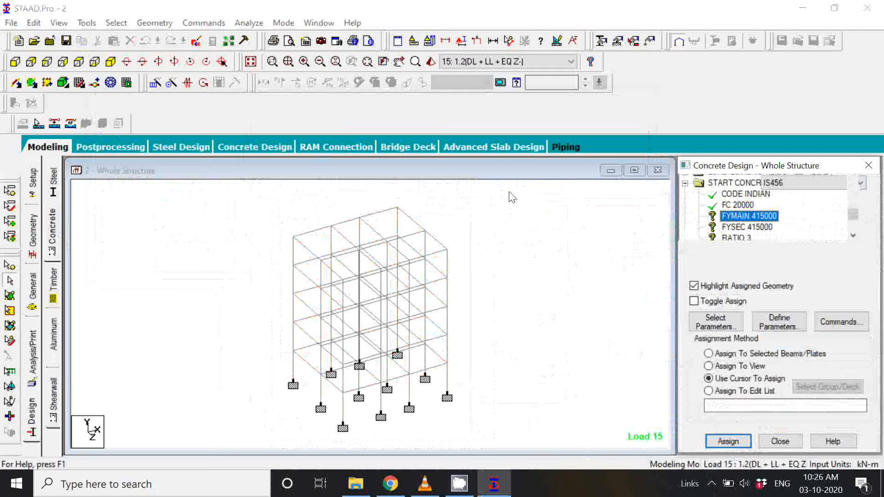
drag(509, 192, 261, 432)
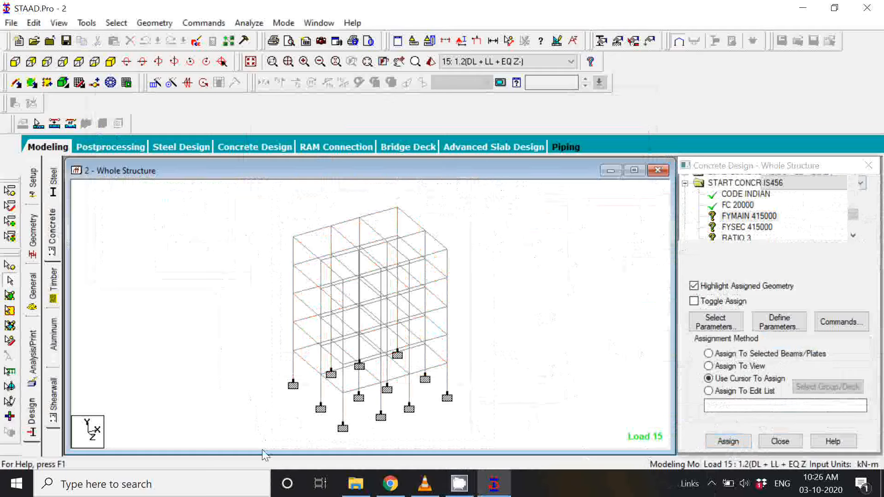
click(718, 354)
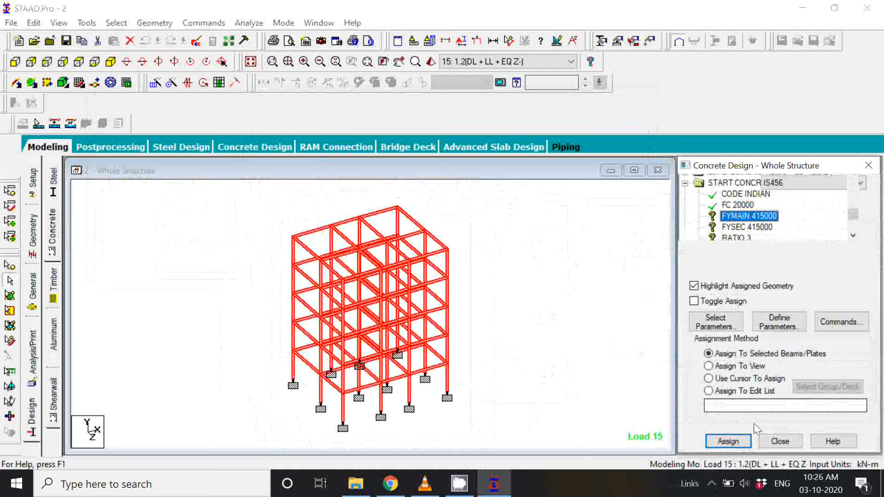
click(728, 442)
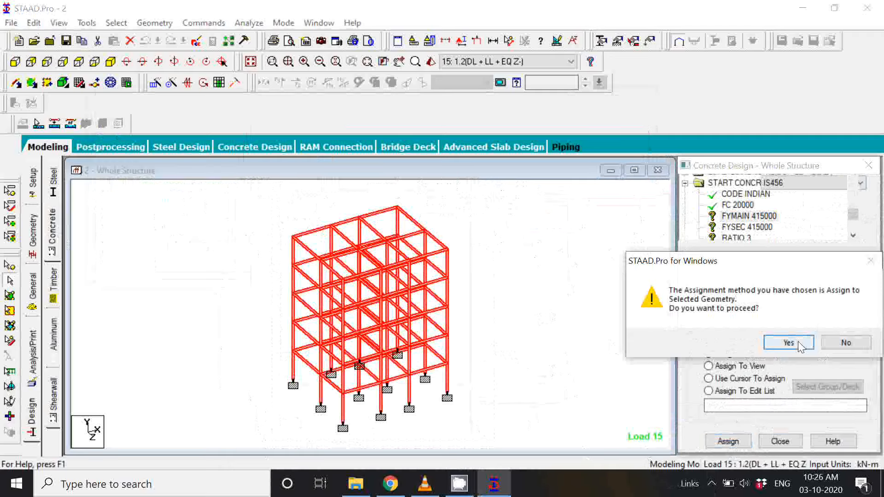
click(800, 345)
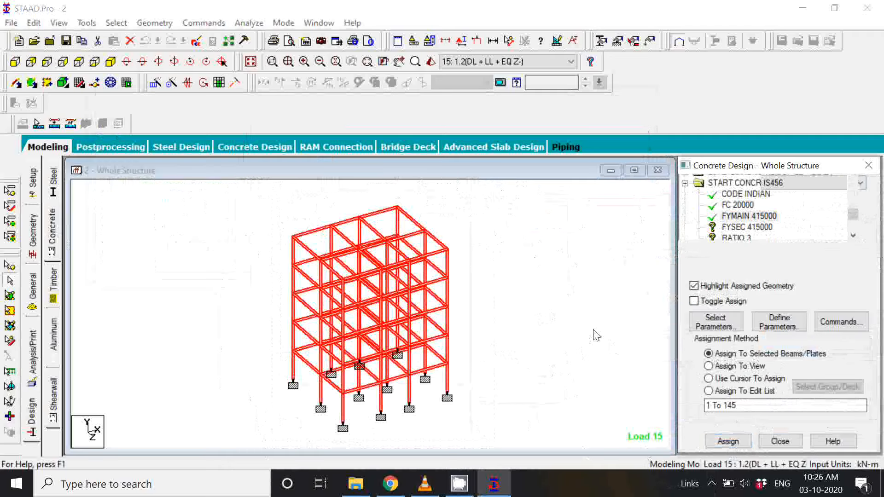
Step: Assign the FYSEC 415000 parameter to all members of the frame and check the parameter list
click(746, 227)
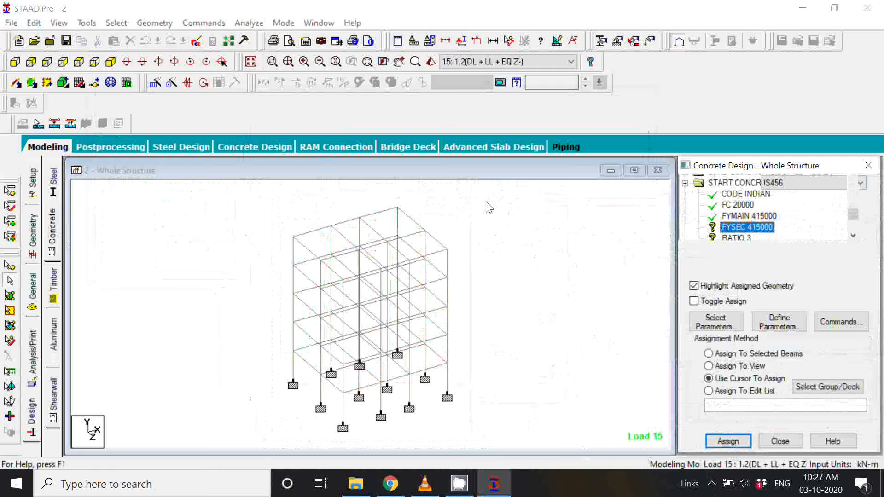
mouse_move(526, 188)
mouse_down()
mouse_move(250, 388)
mouse_move(245, 444)
mouse_up()
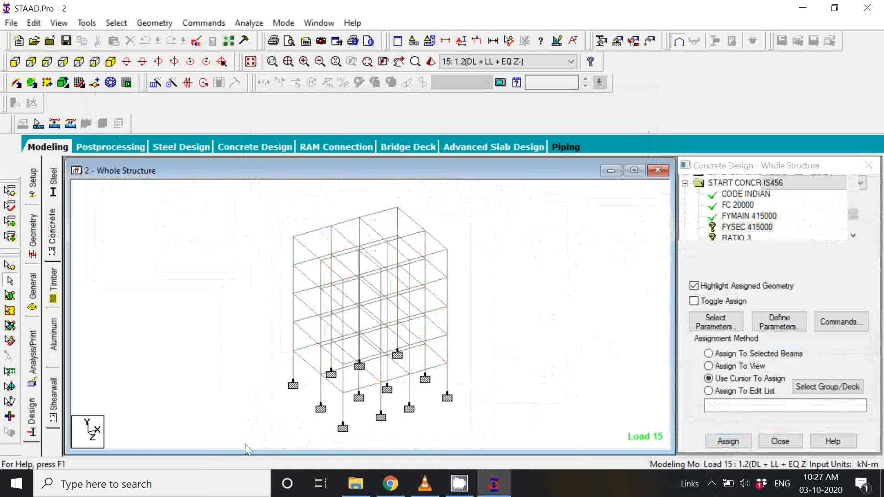
click(740, 228)
scroll(771, 215, up, 1)
scroll(771, 219, down, 1)
scroll(760, 217, down, 1)
scroll(755, 217, up, 2)
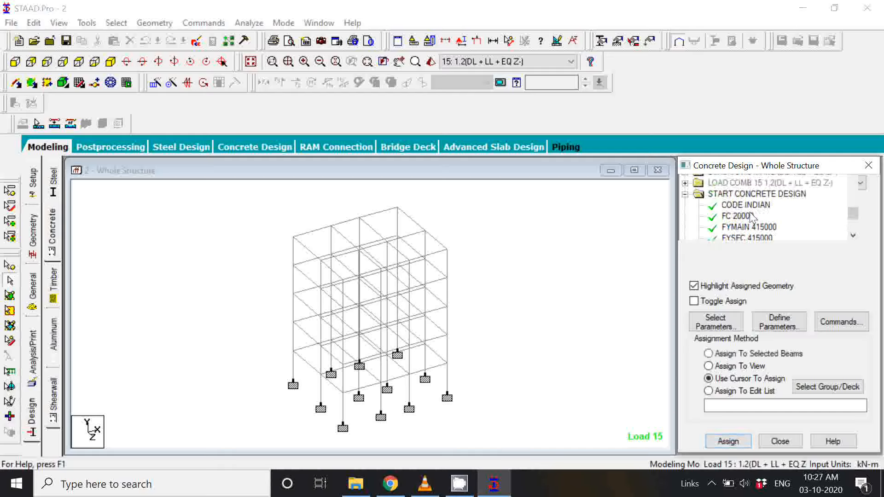
Step: Assign the RATIO 3 parameter to all members of the whole structure
click(746, 205)
scroll(741, 217, down, 3)
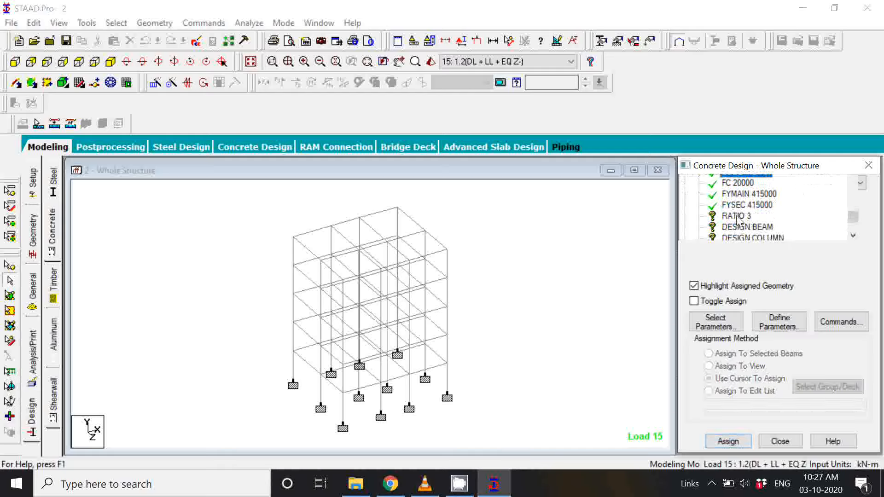
click(737, 216)
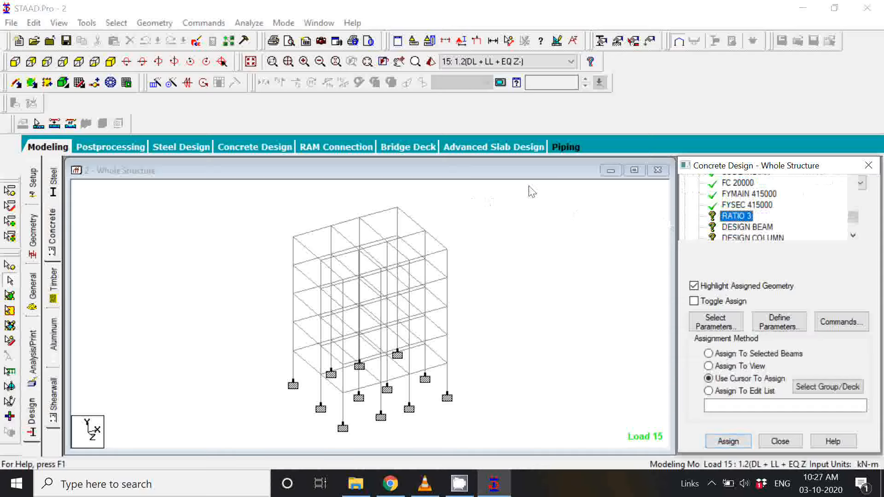
drag(529, 187, 251, 445)
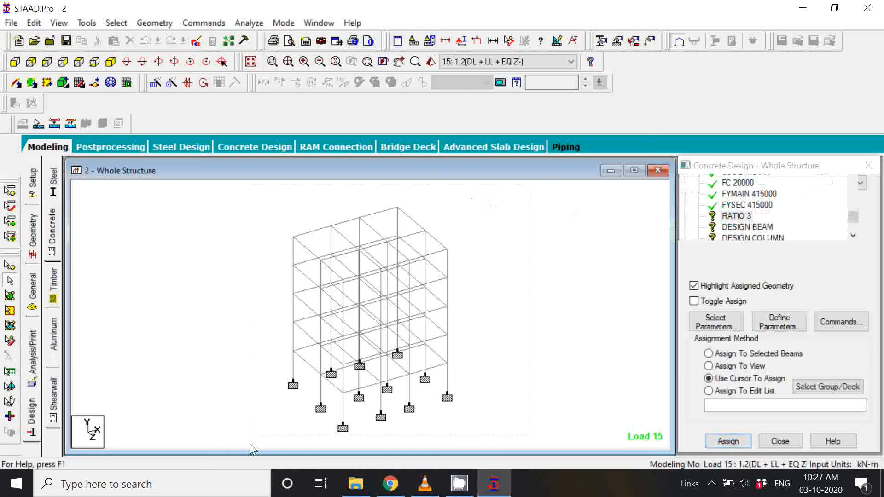
drag(252, 449, 252, 449)
click(708, 353)
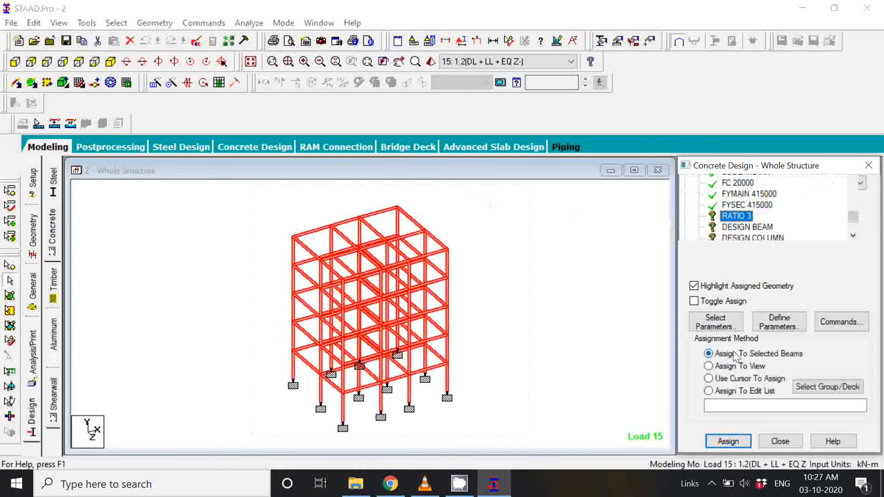
click(734, 444)
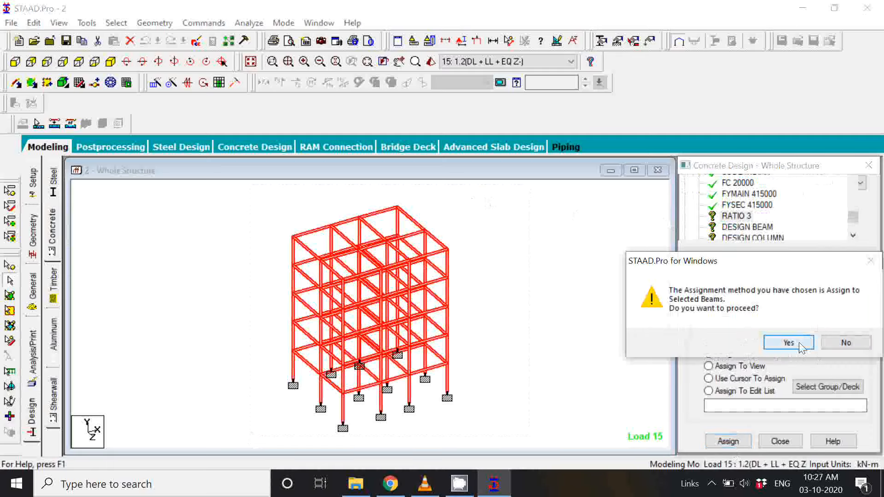
click(799, 343)
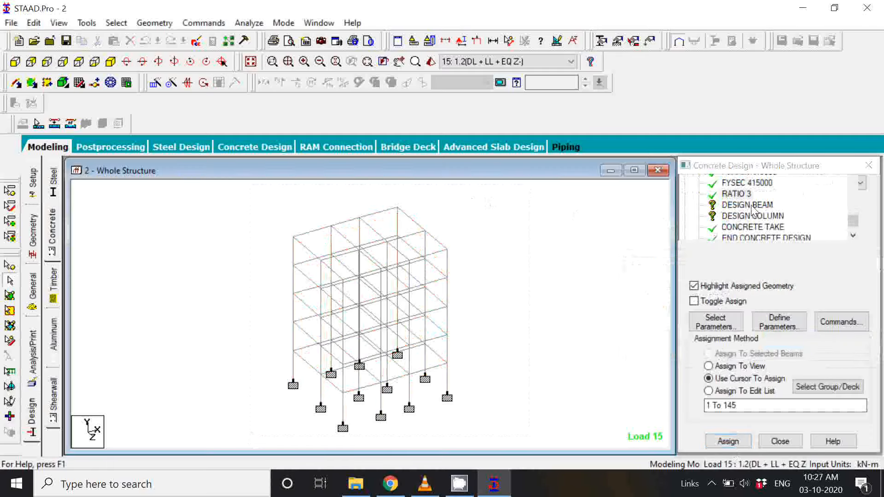
Step: Assign the DESIGN BEAM command to all beams parallel to X and Z, and clear the selection
click(750, 205)
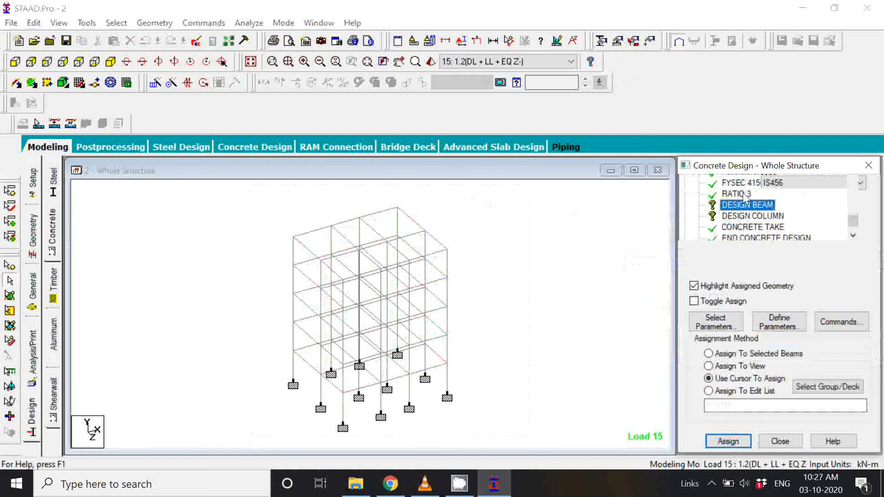
click(750, 206)
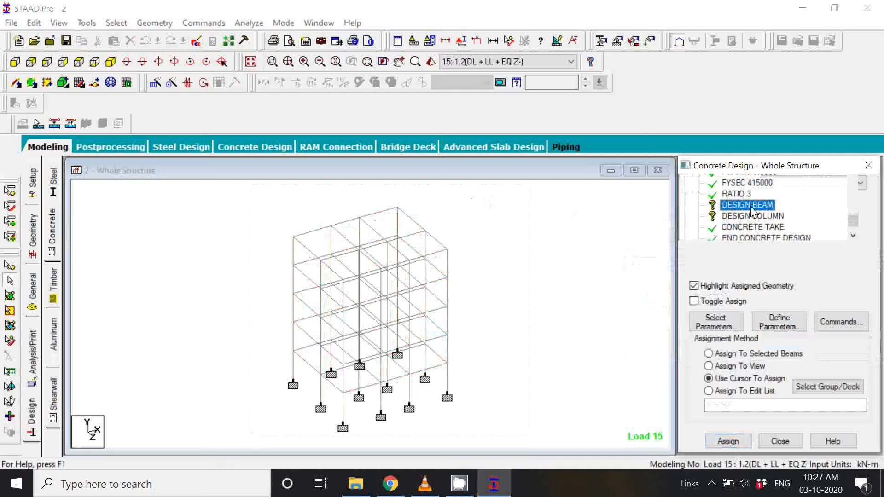
key(Down)
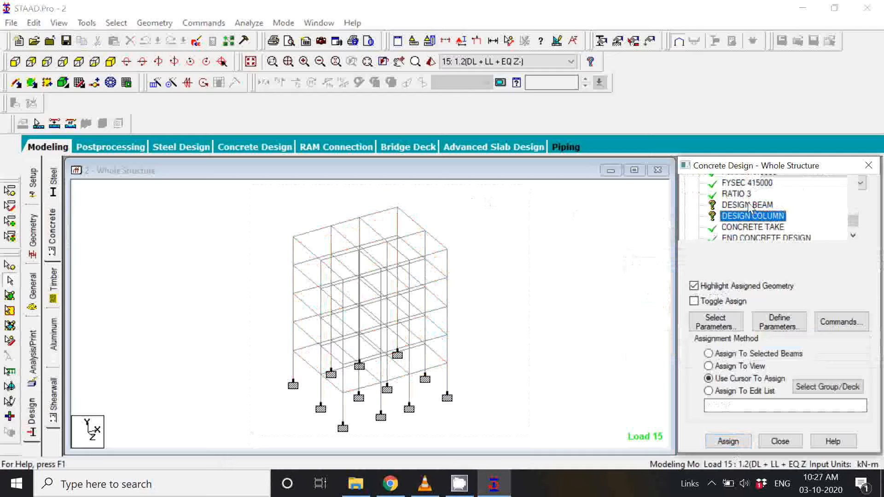
click(749, 206)
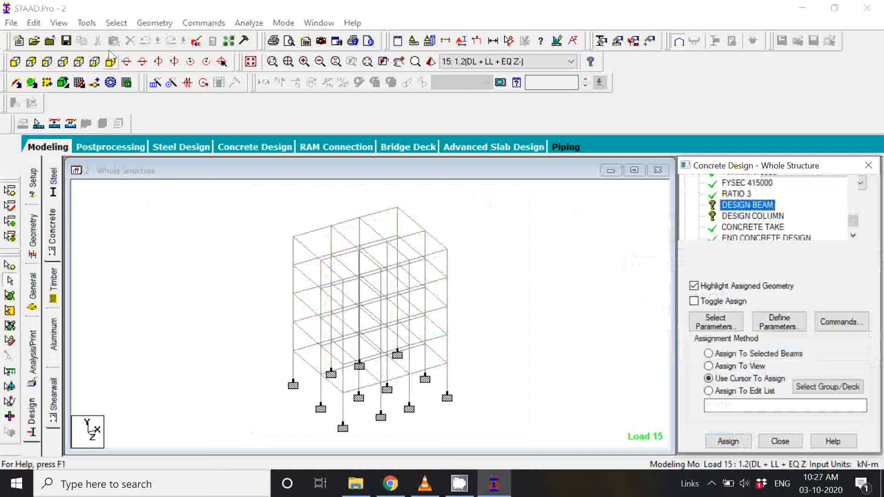
click(116, 23)
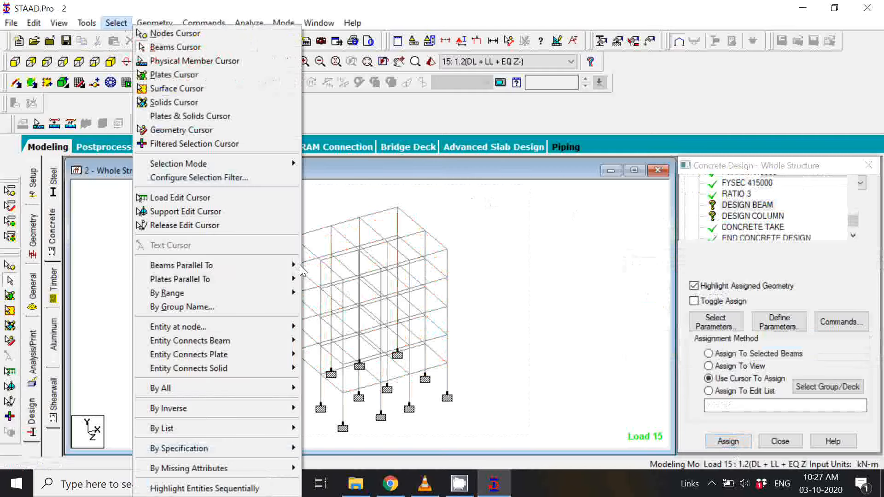
mouse_move(285, 265)
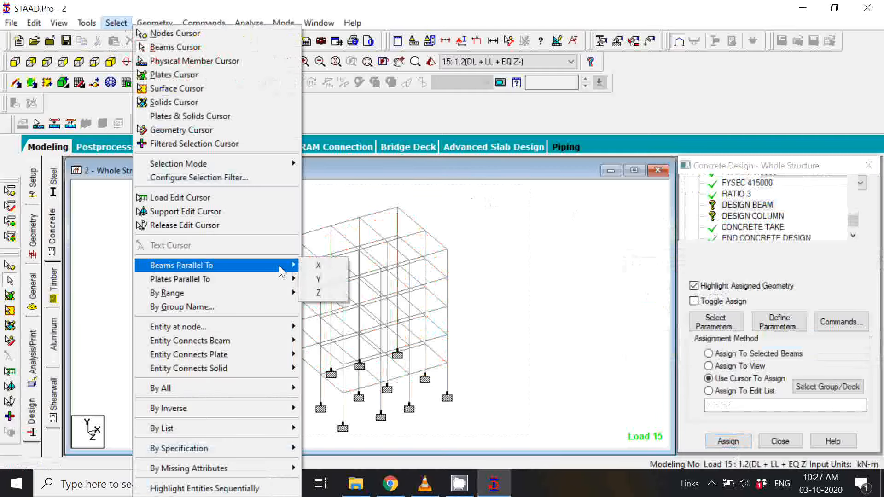
click(308, 267)
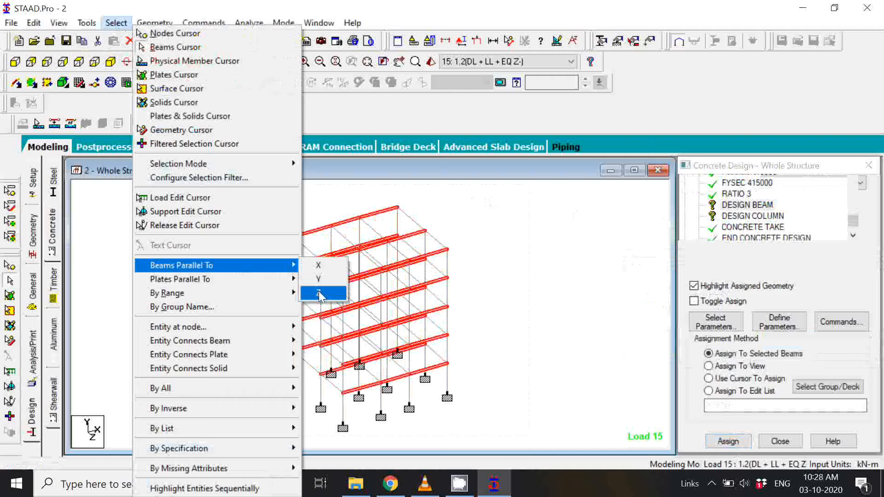
click(318, 292)
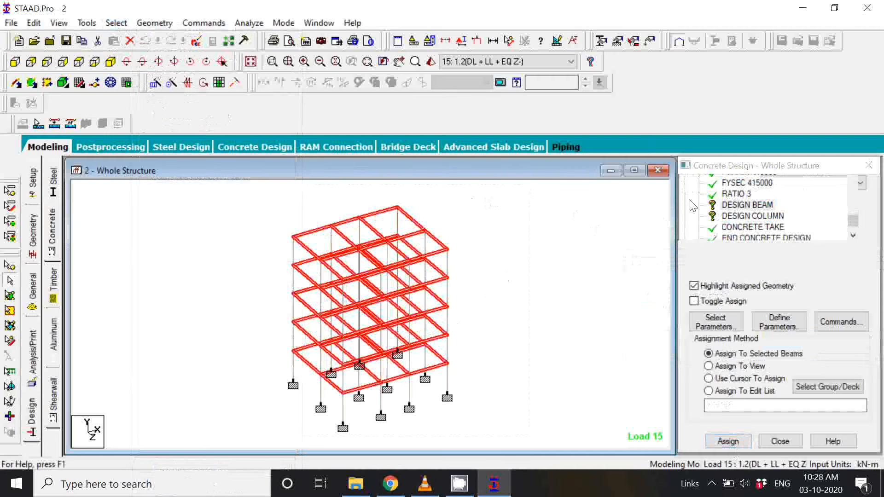
click(732, 206)
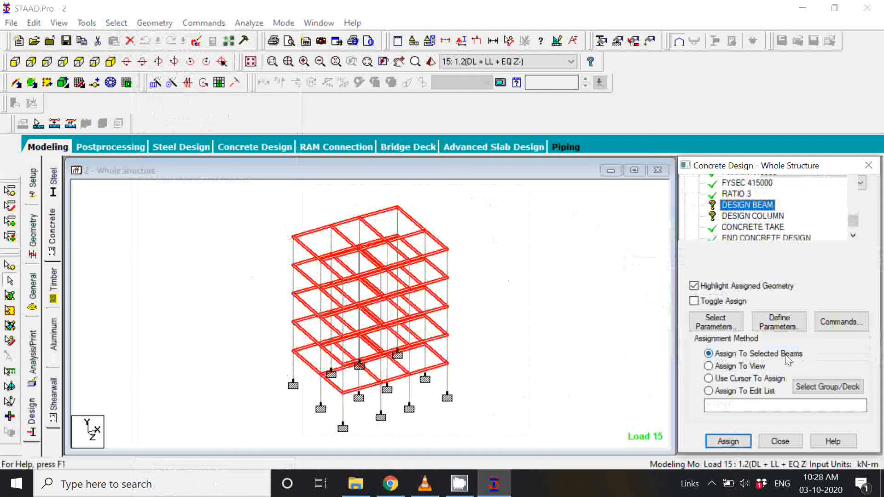
click(737, 442)
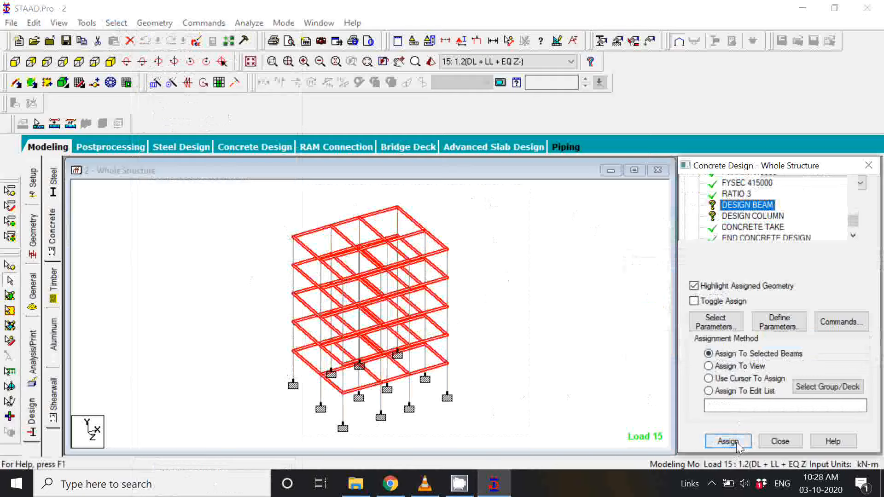
click(727, 441)
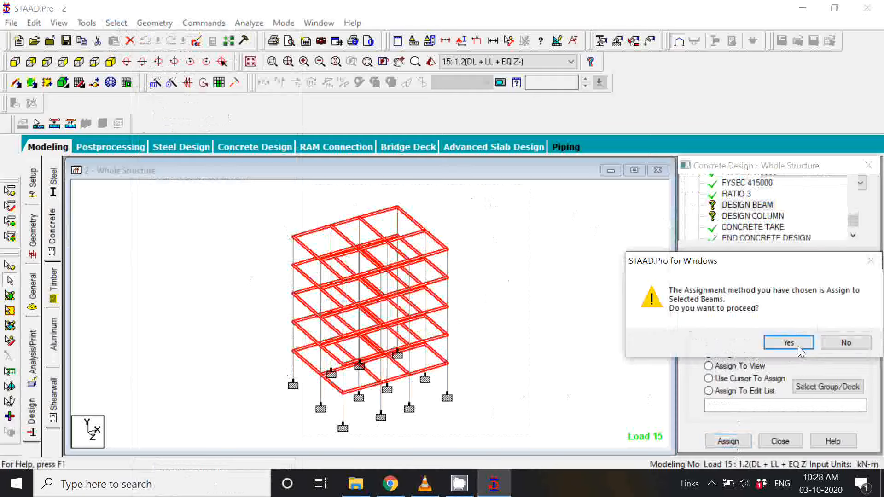
click(788, 343)
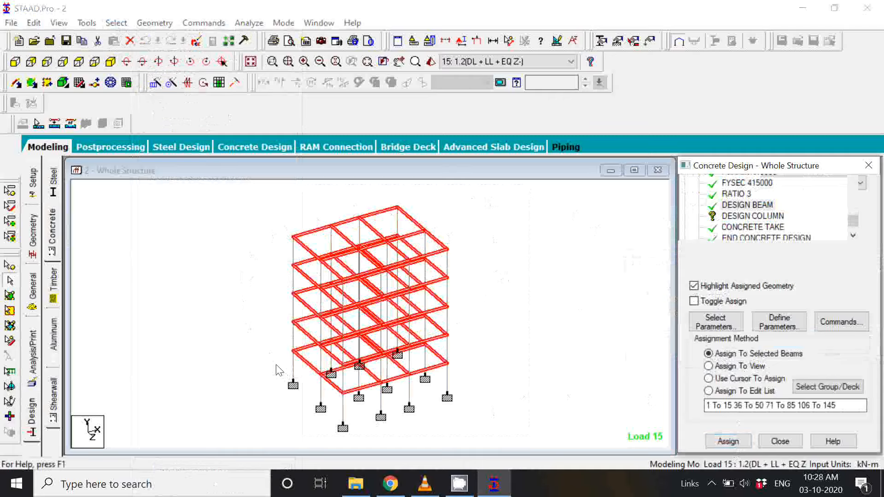
click(529, 351)
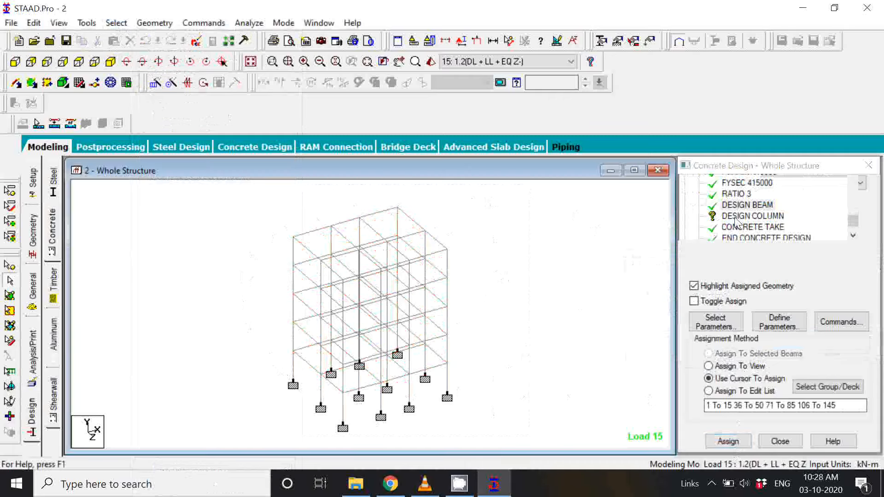
Step: Assign the DESIGN COLUMN command to all vertical members parallel to Y, and clear the selection
click(735, 217)
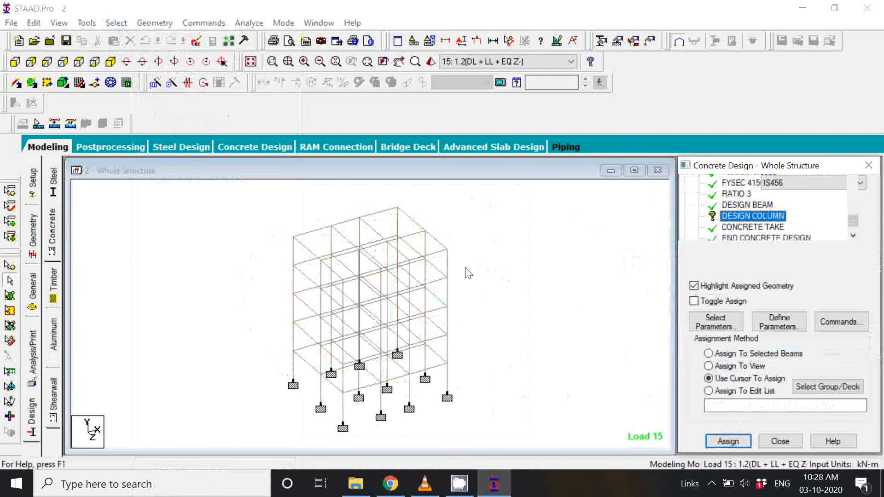
click(120, 26)
click(323, 279)
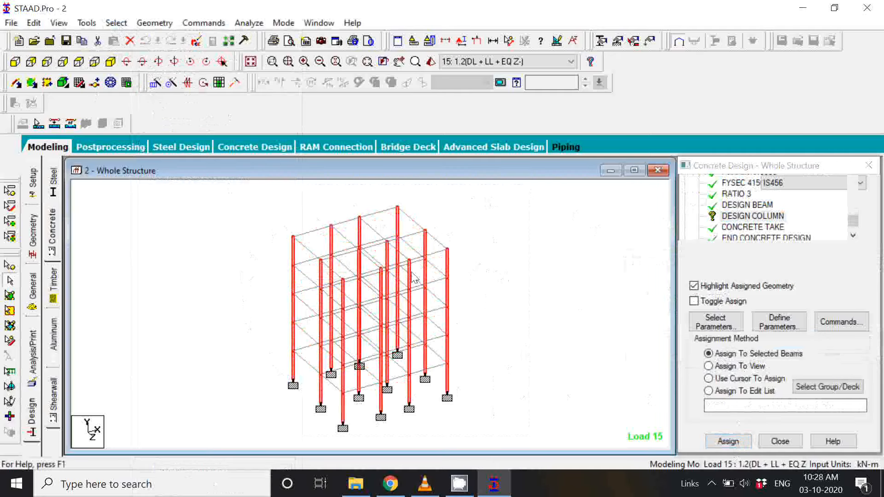
click(762, 215)
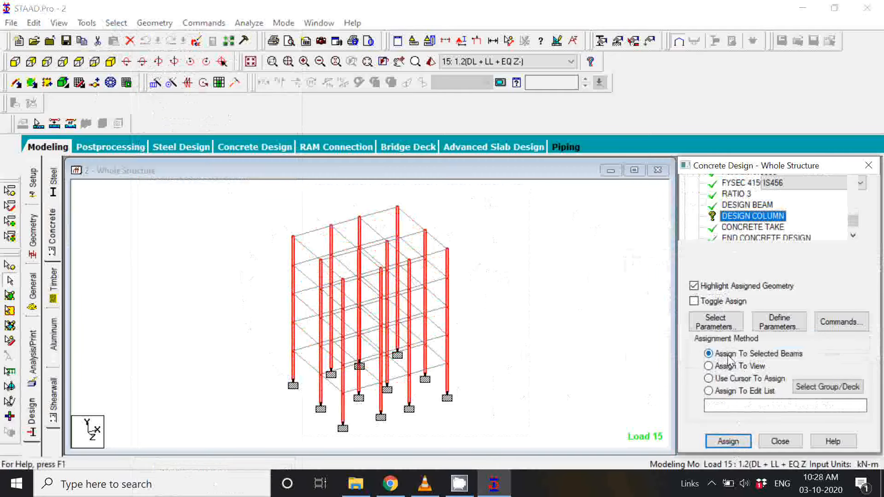
click(729, 442)
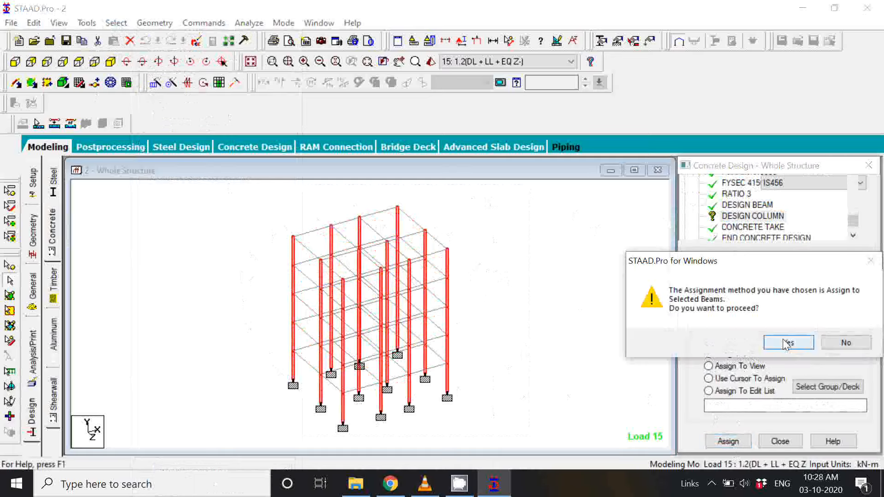
click(786, 343)
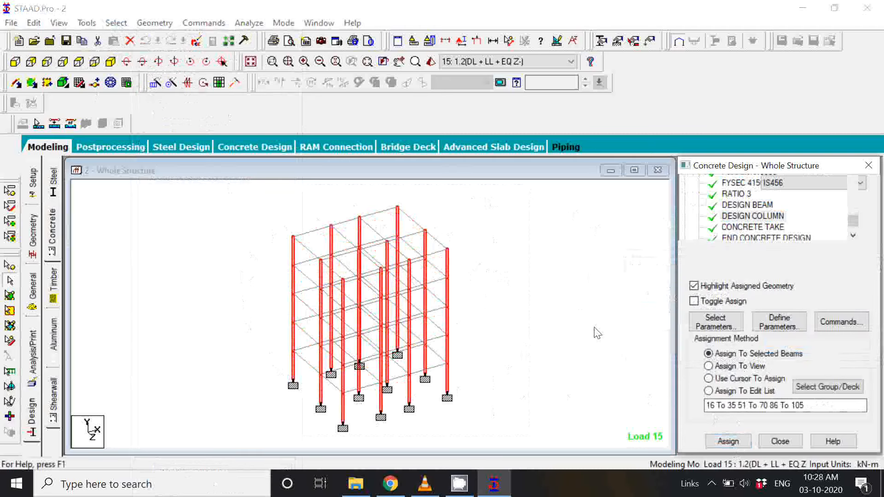
click(597, 333)
Step: Review the concrete design entries from CODE INDIAN to END CONCRETE DESIGN and the members each one is assigned to
click(740, 206)
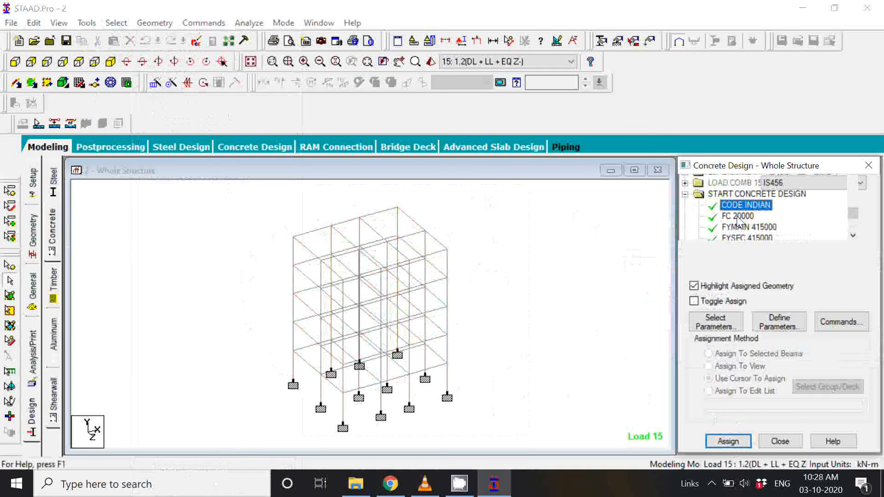
click(739, 226)
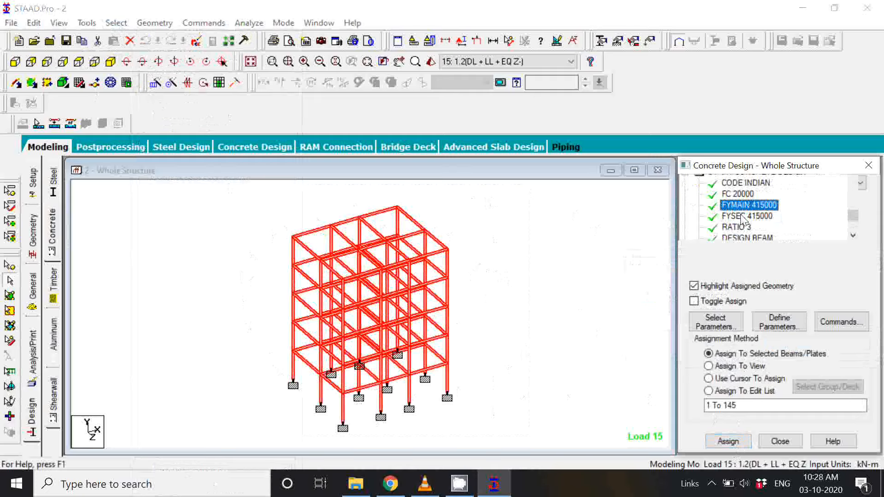
click(743, 216)
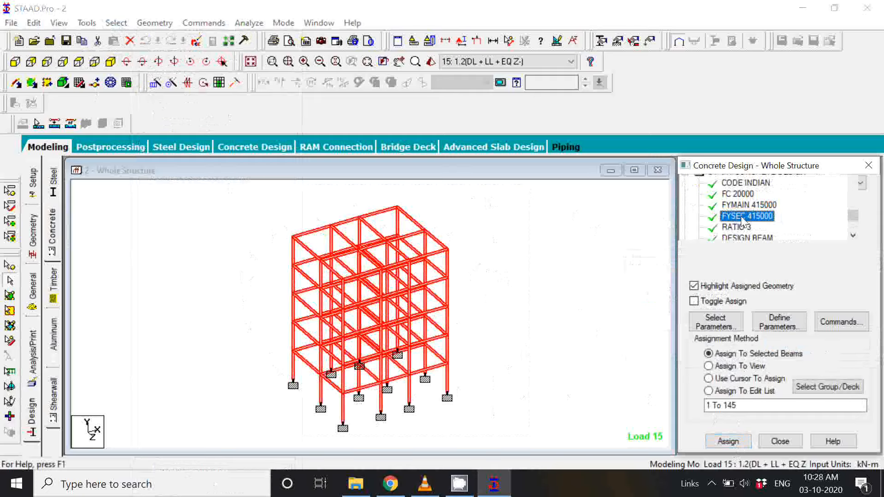
scroll(742, 220, down, 1)
click(742, 216)
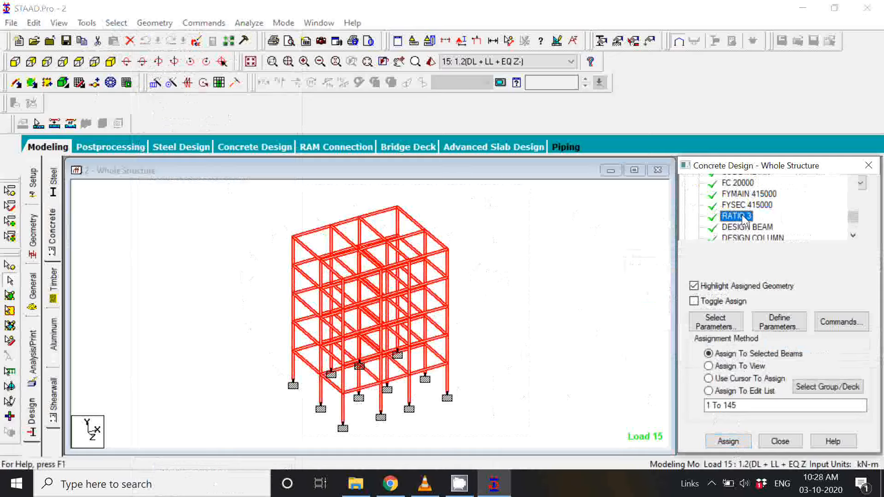
scroll(748, 223, down, 2)
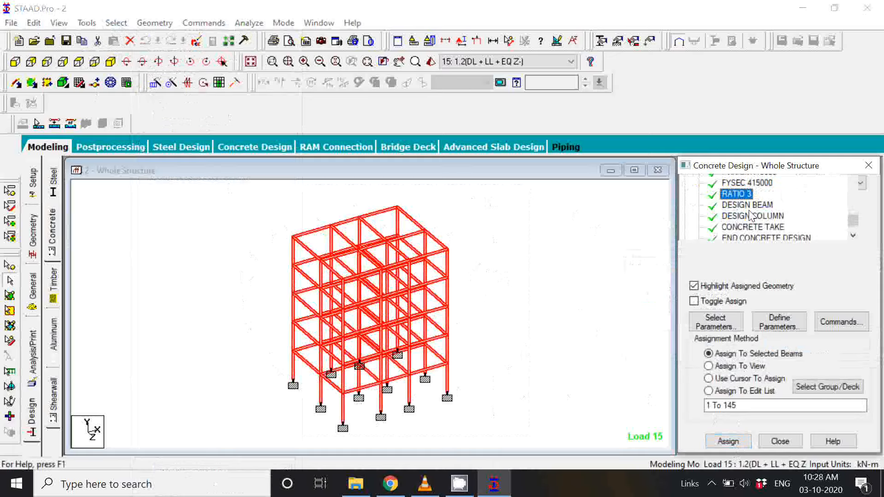
click(749, 206)
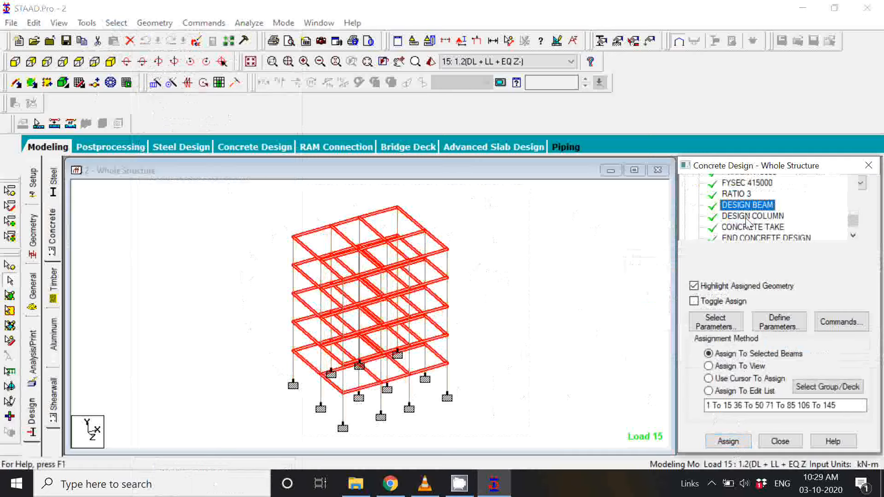
click(748, 217)
scroll(748, 230, down, 1)
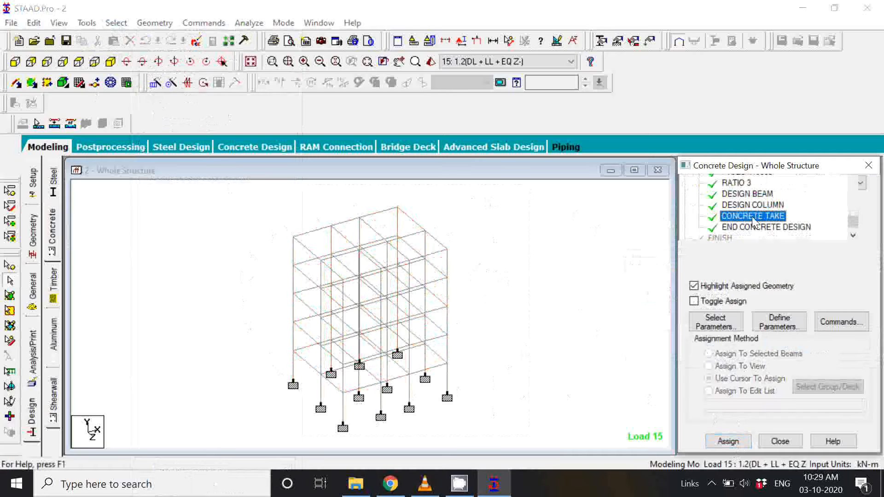
click(746, 216)
scroll(744, 224, down, 1)
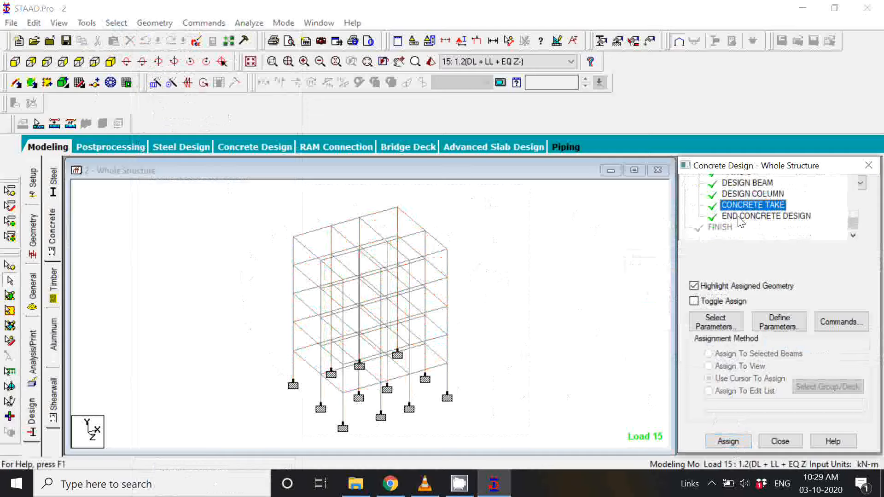
click(740, 217)
scroll(744, 206, up, 3)
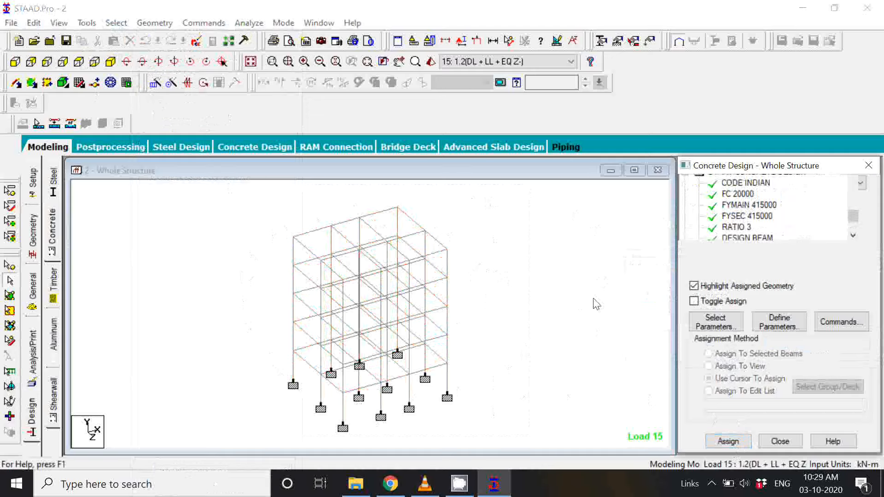
click(712, 484)
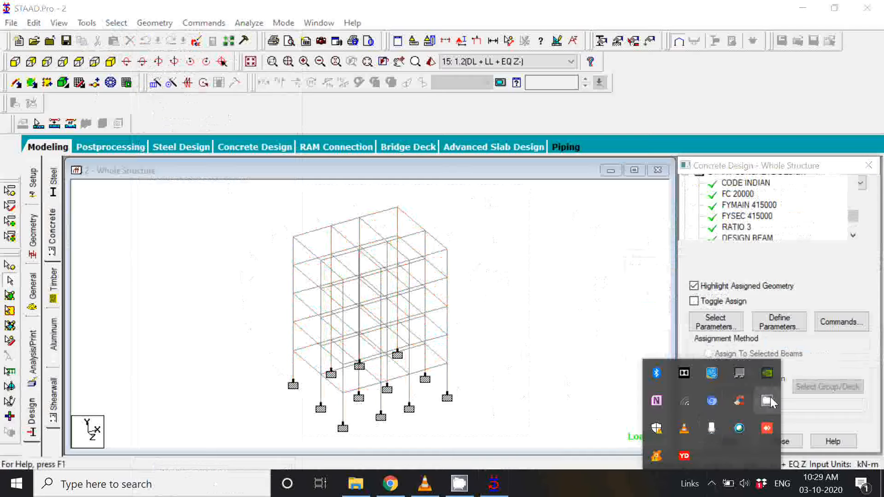
click(767, 401)
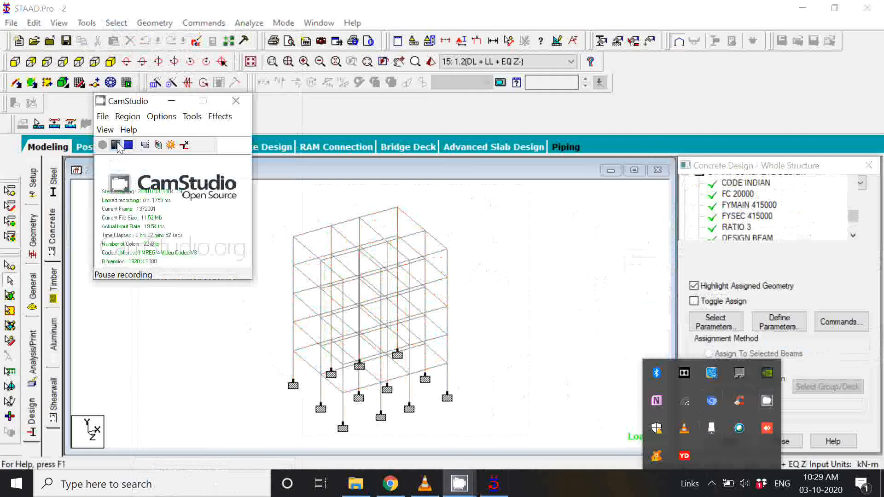
click(118, 146)
click(102, 145)
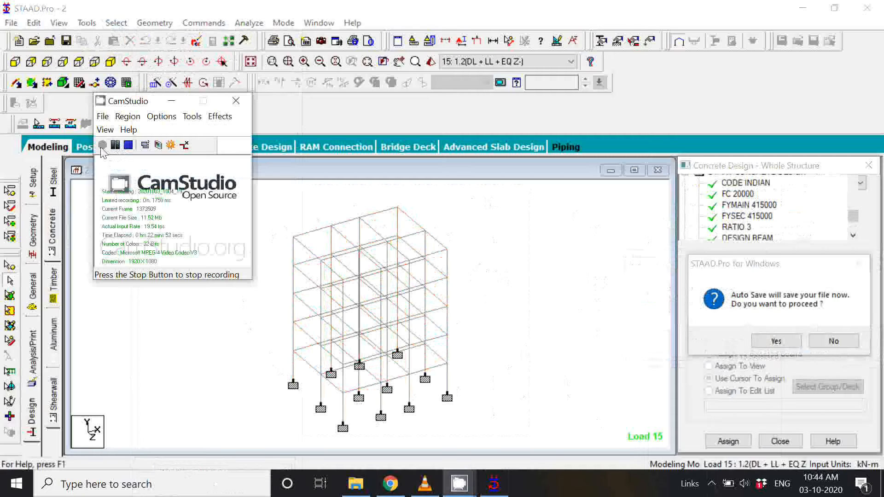
click(172, 102)
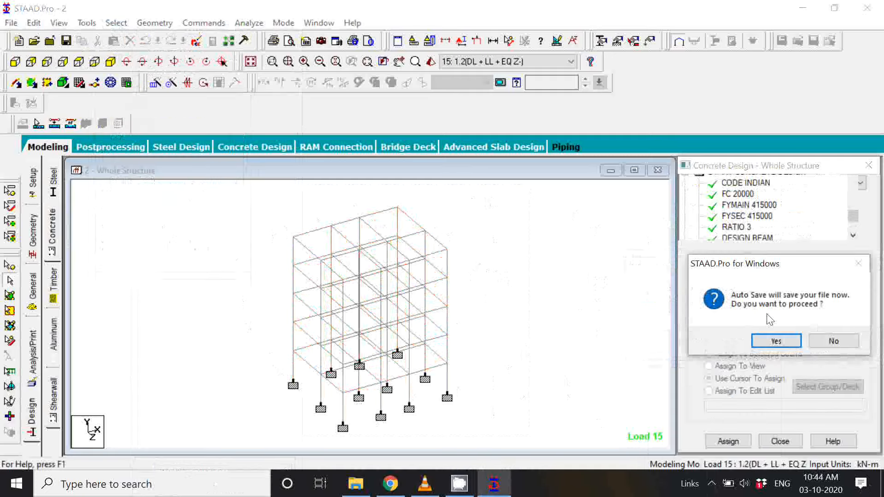
Step: Accept the auto save and save the modified structure under its current file
click(777, 342)
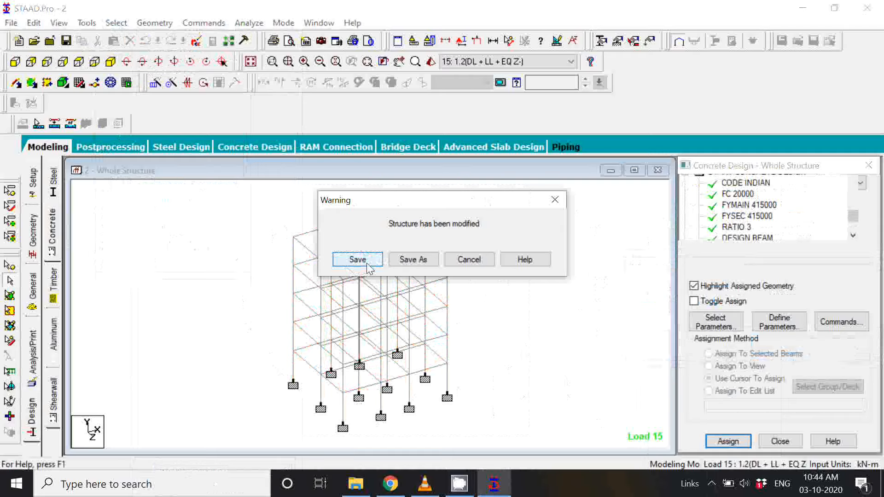
click(358, 259)
scroll(793, 205, down, 3)
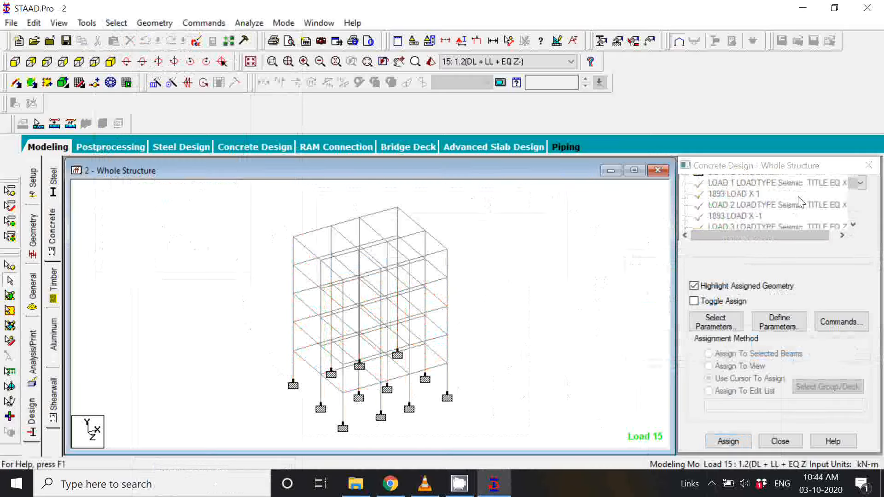
scroll(799, 203, down, 1)
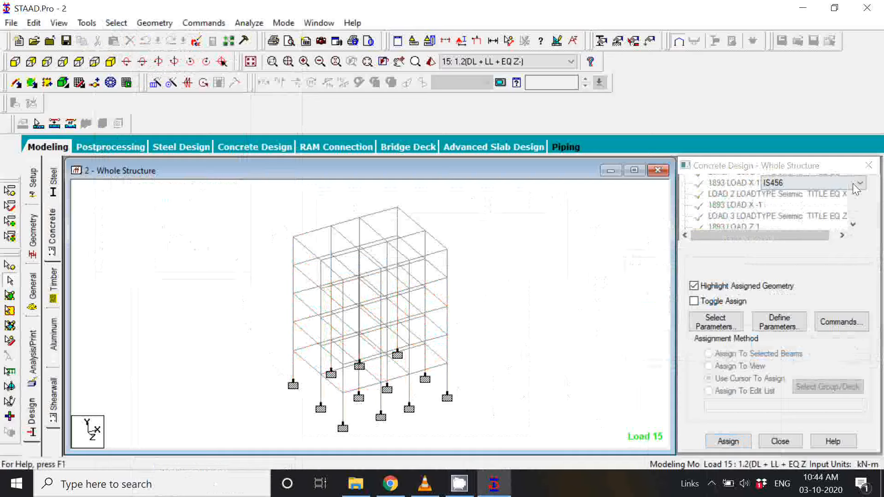
click(856, 189)
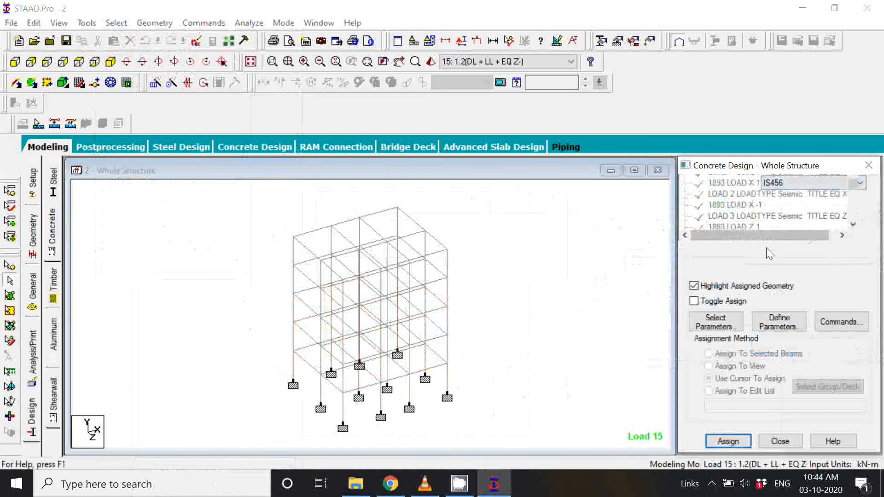
click(519, 304)
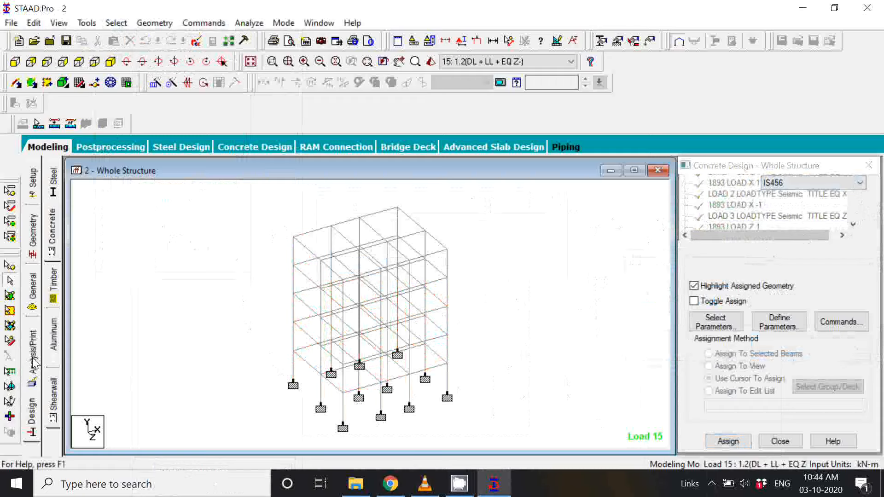
Step: Add a Perform Analysis command with the No Print option to the model
click(33, 363)
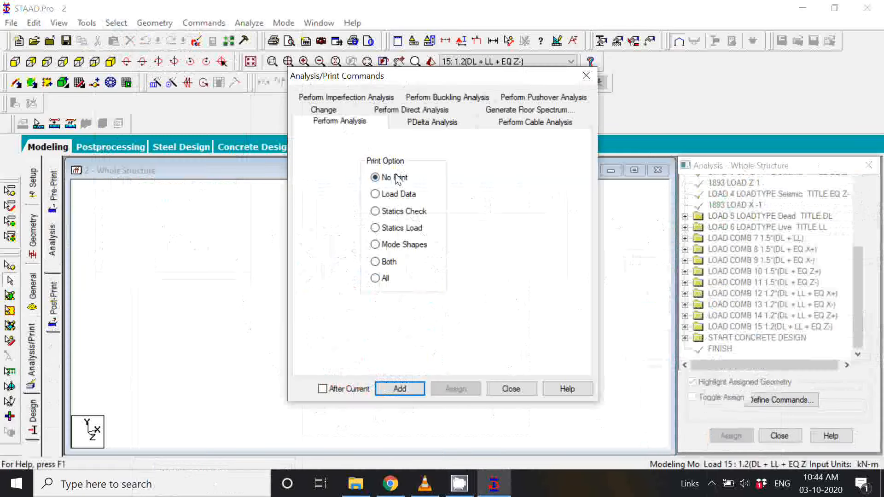
click(399, 389)
click(528, 389)
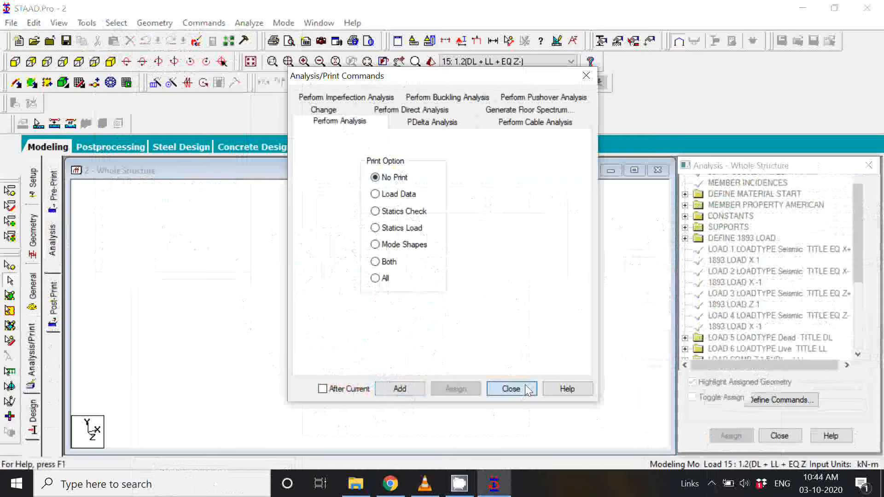
click(528, 390)
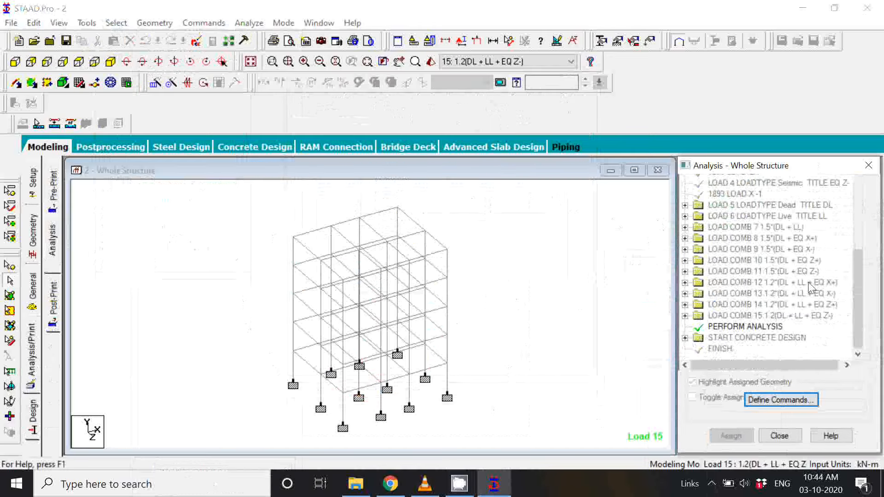
Step: Check the PERFORM ANALYSIS command and every entry under START CONCRETE DESIGN in the command list
click(739, 328)
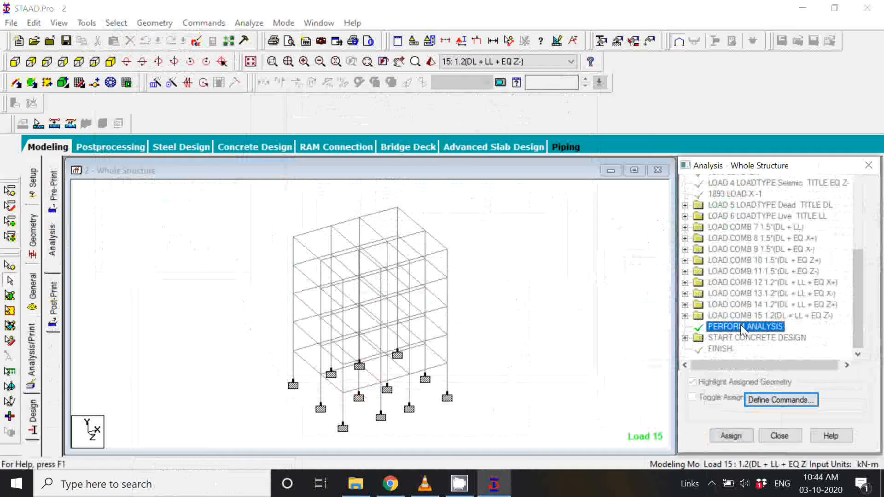
click(686, 338)
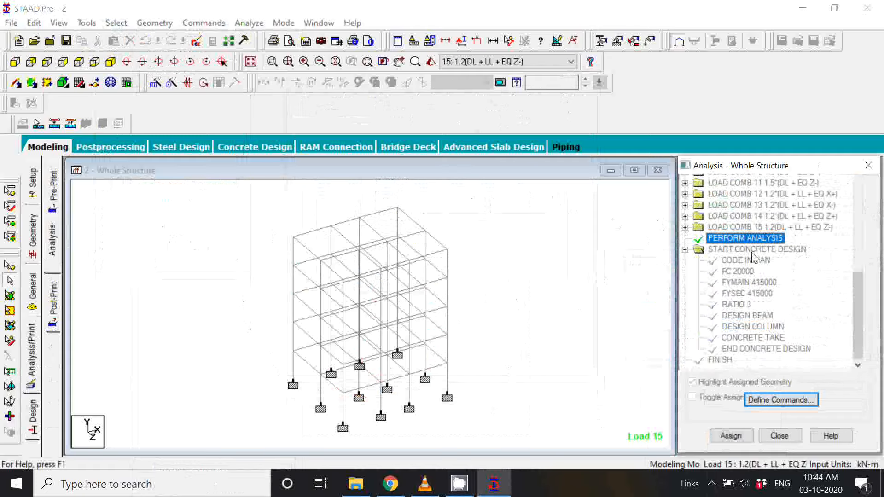
click(753, 261)
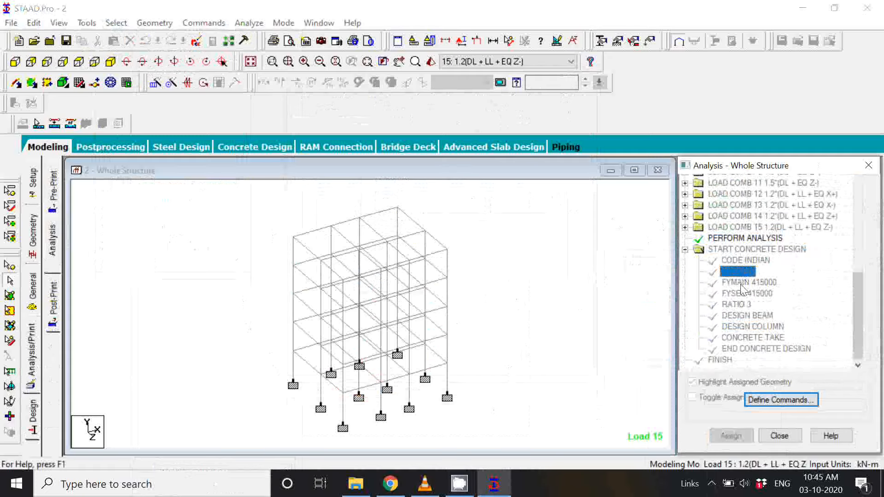
click(750, 282)
click(755, 294)
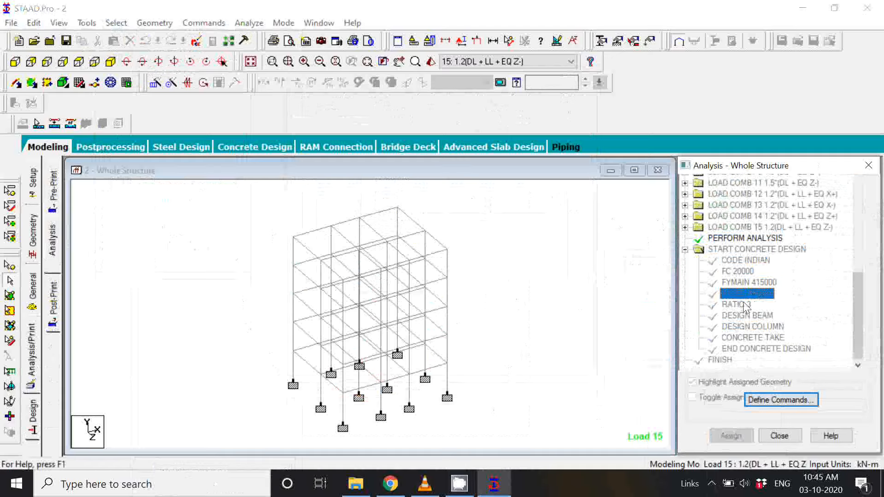
click(736, 305)
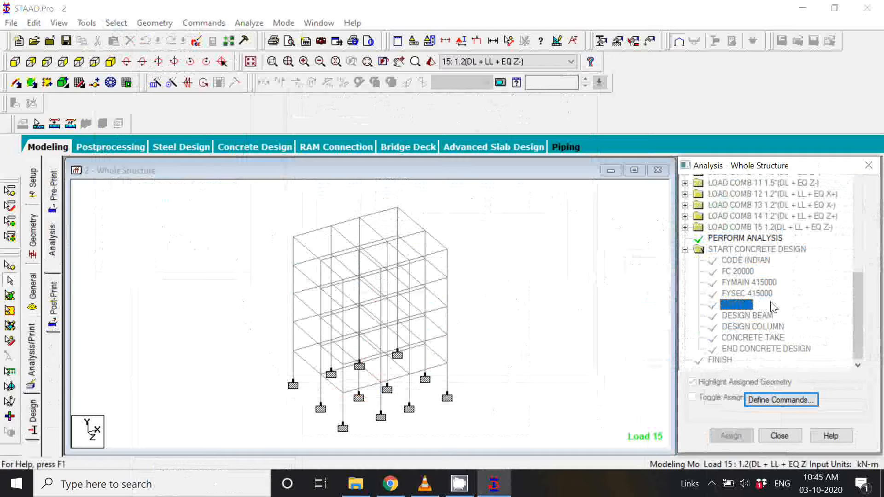
click(762, 317)
click(770, 327)
click(773, 339)
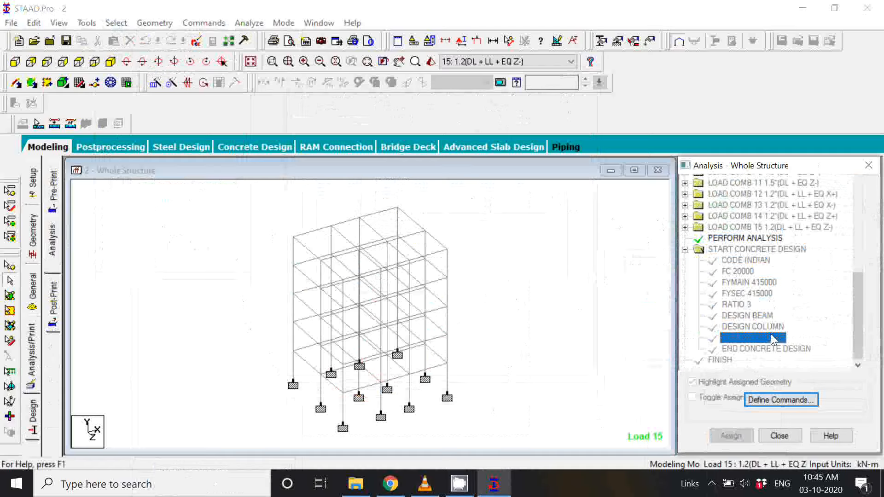
click(776, 349)
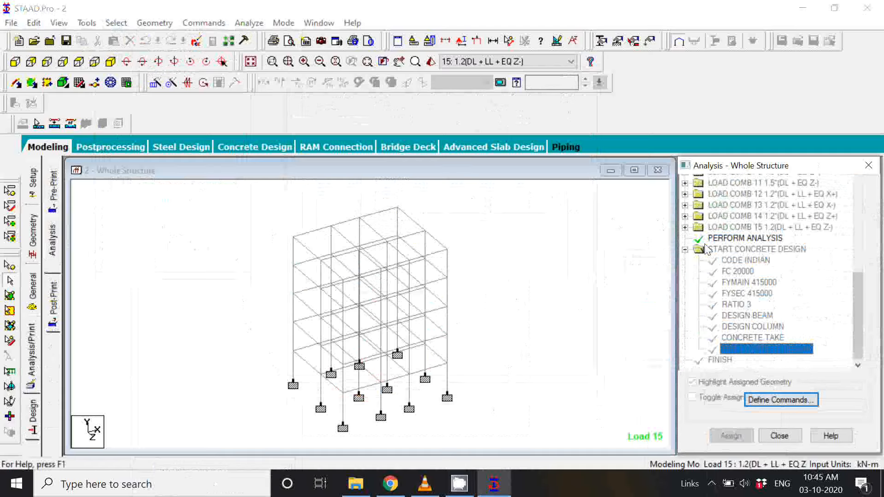
Step: Run the analysis of the structure, saving the modified model under its current file
click(249, 23)
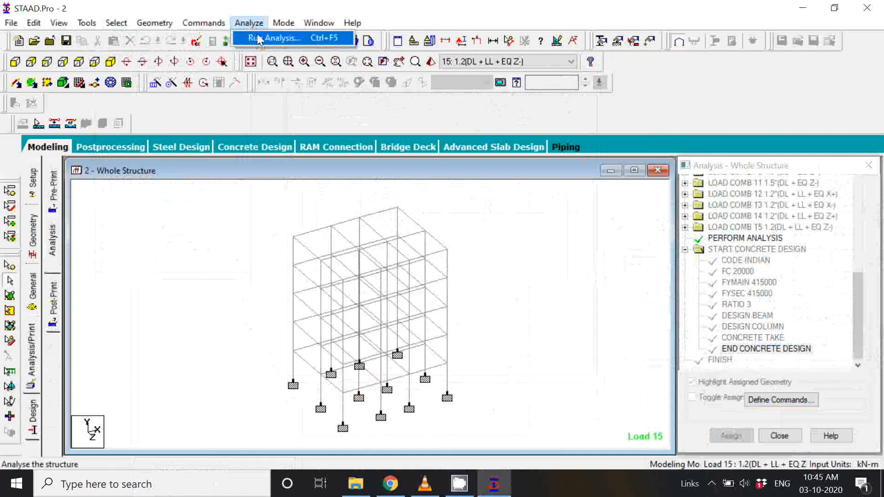
click(259, 39)
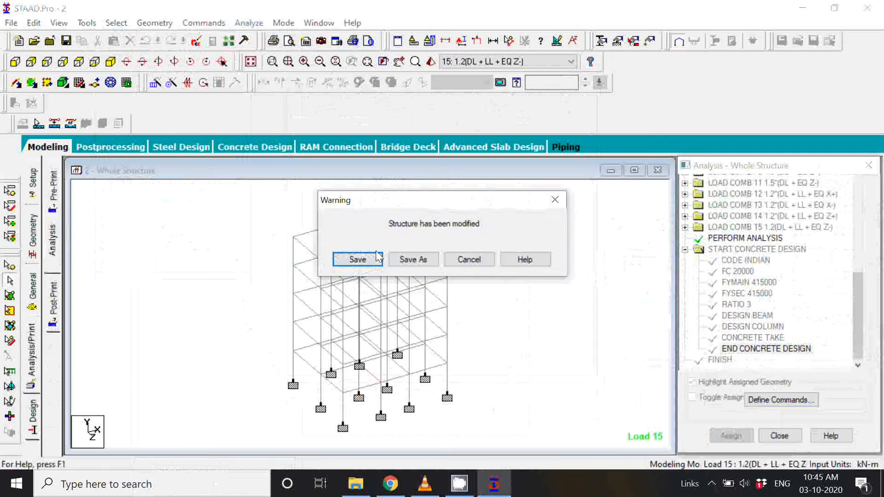
click(358, 259)
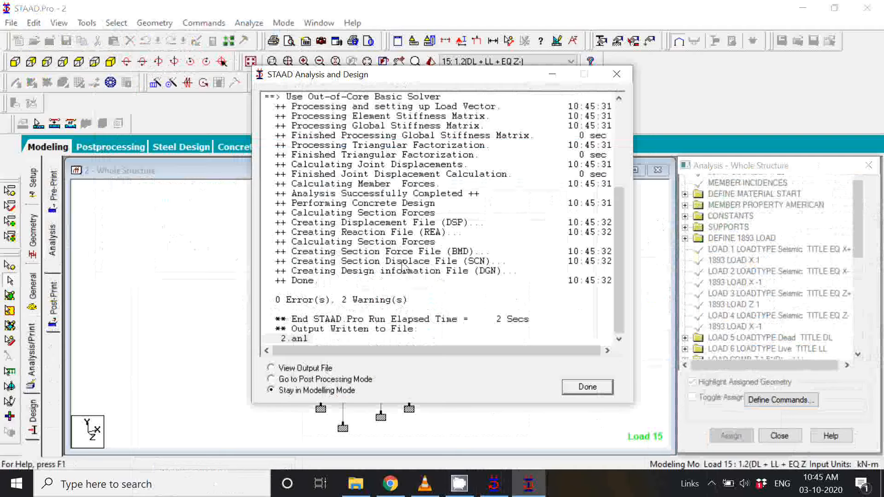
Step: Check the analysis log for errors and warnings, and finish it with the Go to Post Processing Mode option
scroll(401, 267, up, 5)
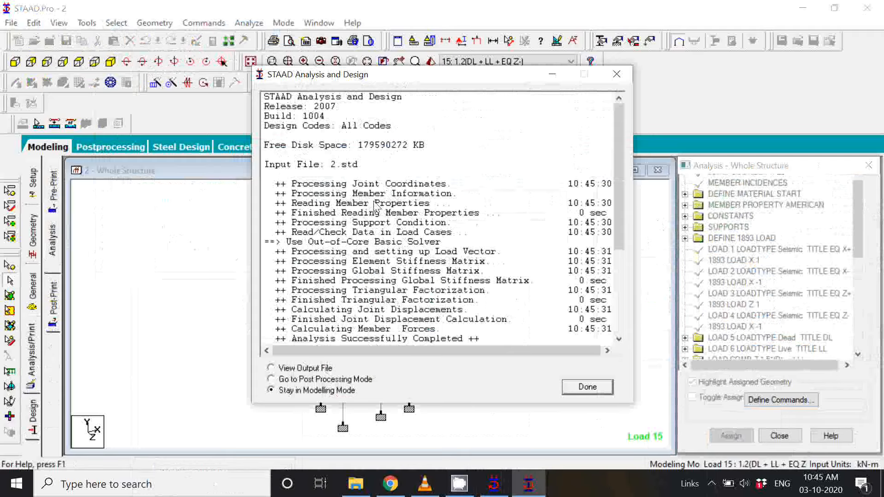
scroll(357, 300, down, 5)
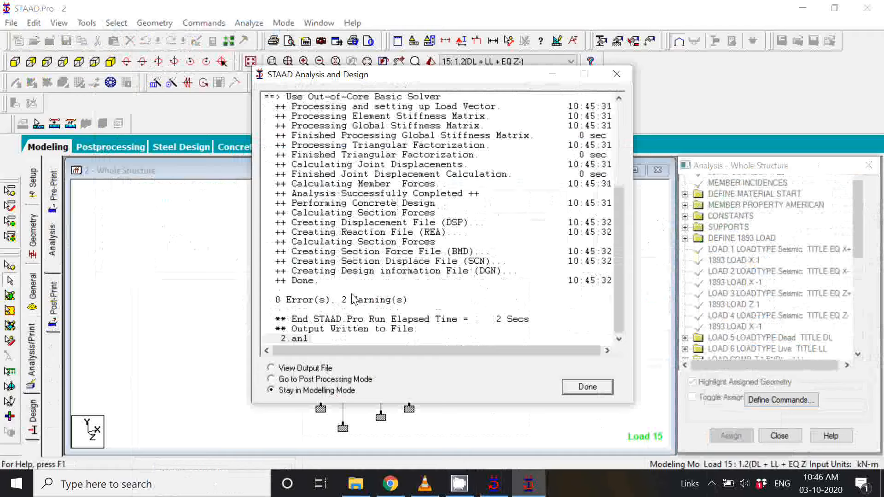
click(299, 380)
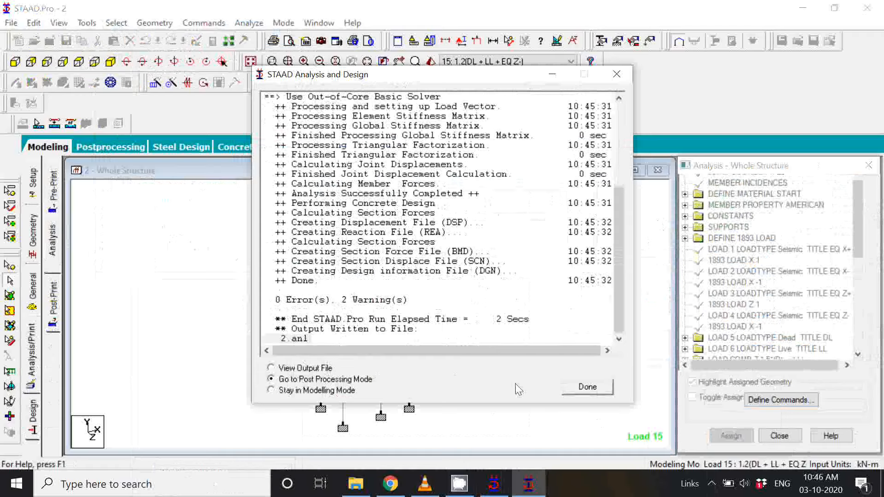
click(594, 387)
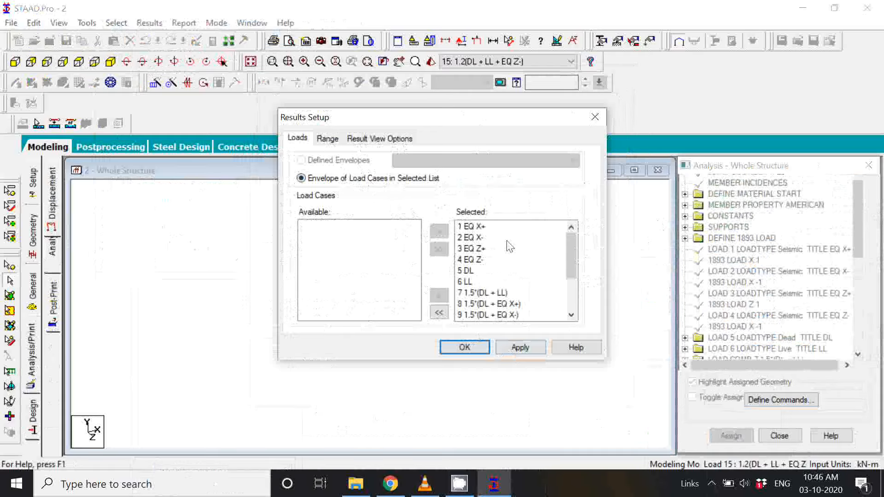
Step: Review the selected load cases in the results setup, from 1 EQ X+ to 15 1.2(DL + LL + EQ Z-)
scroll(515, 249, down, 2)
scroll(514, 249, up, 2)
scroll(506, 230, down, 2)
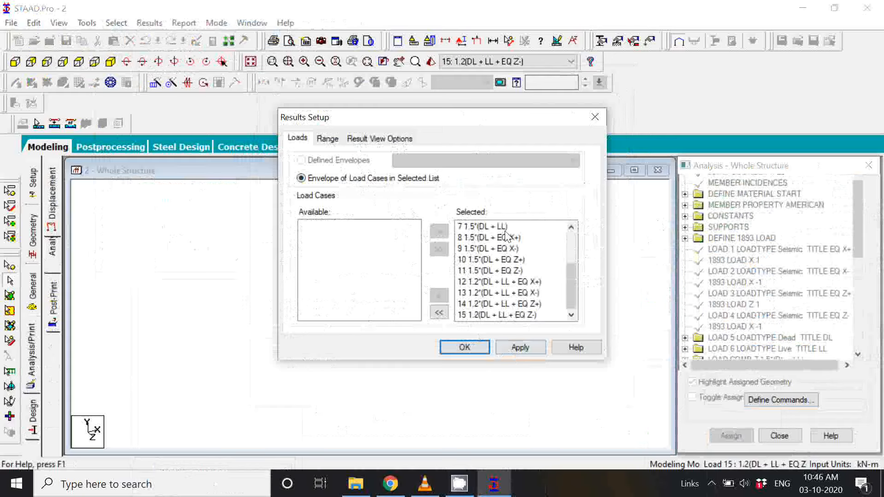
scroll(505, 235, up, 2)
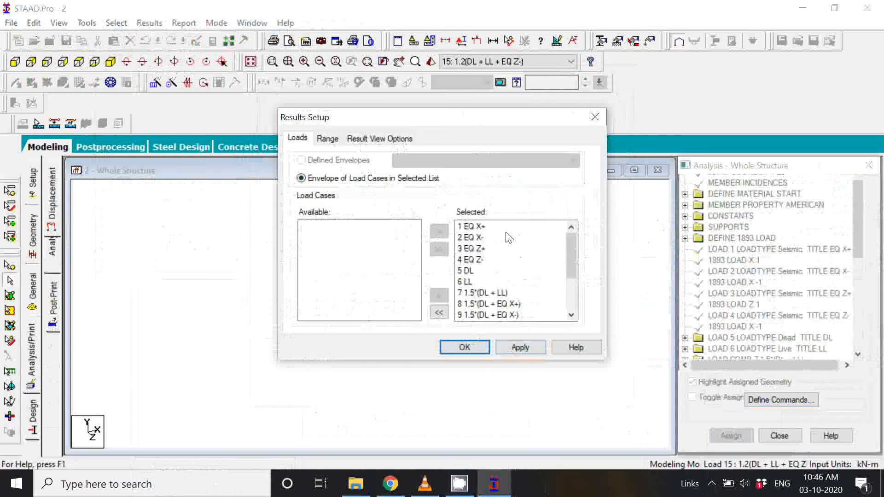
click(475, 227)
click(477, 238)
click(476, 248)
click(476, 260)
click(477, 271)
click(477, 283)
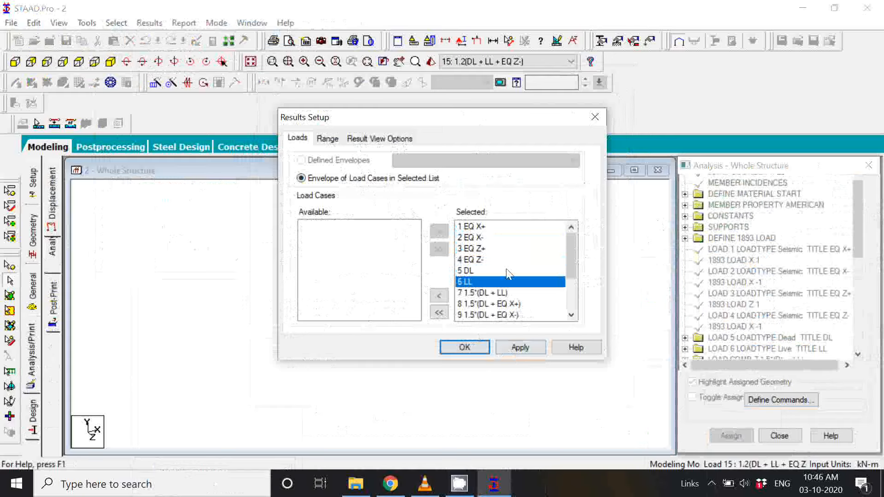
scroll(506, 274, down, 2)
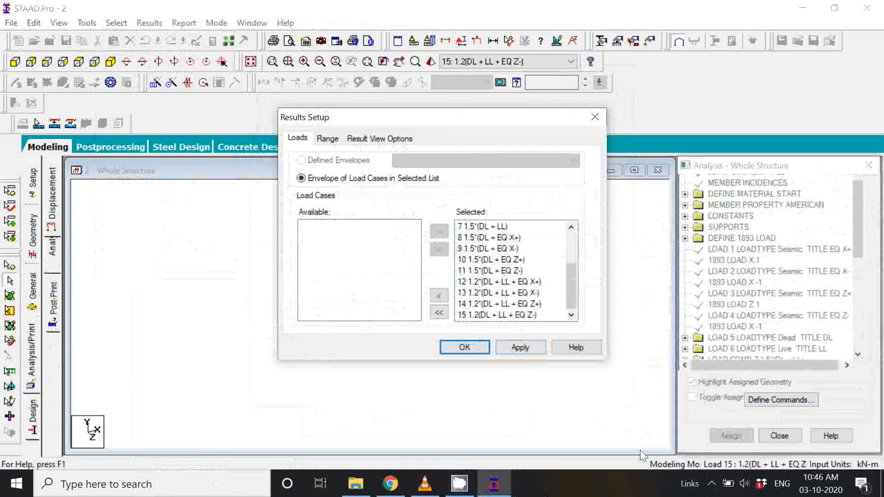
click(711, 483)
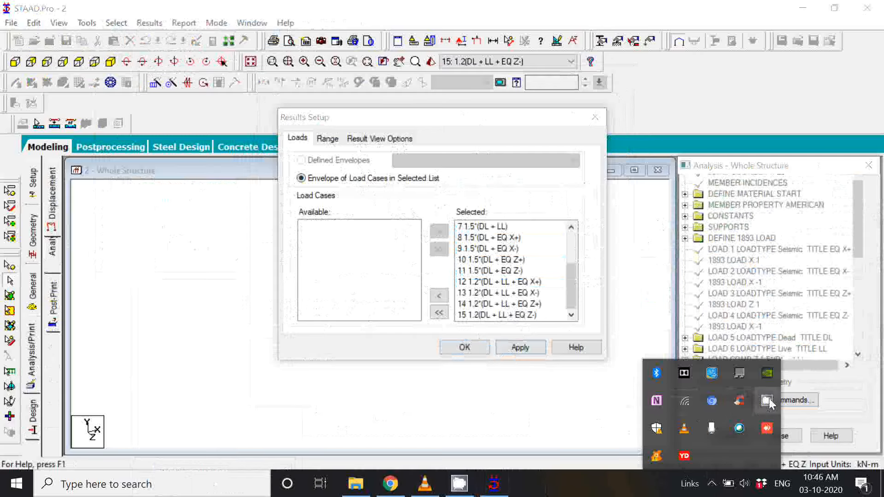
click(767, 401)
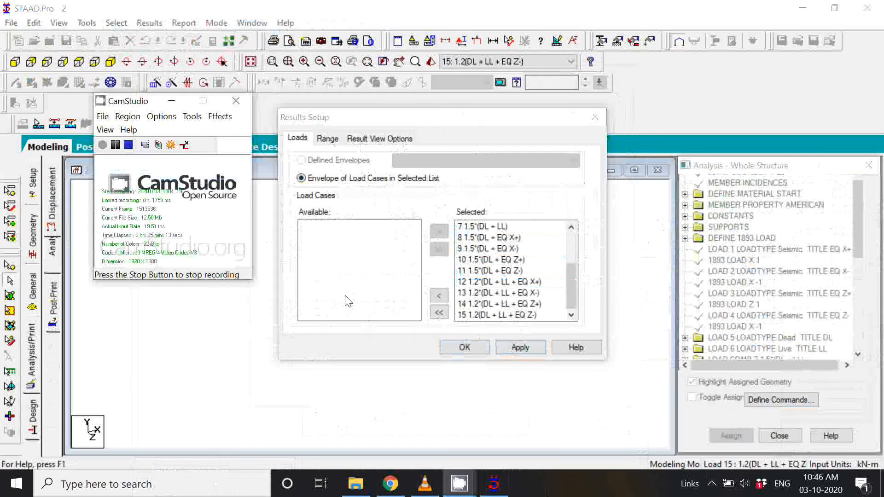
Step: Accept the results setup with all load cases kept in the selected list
click(464, 347)
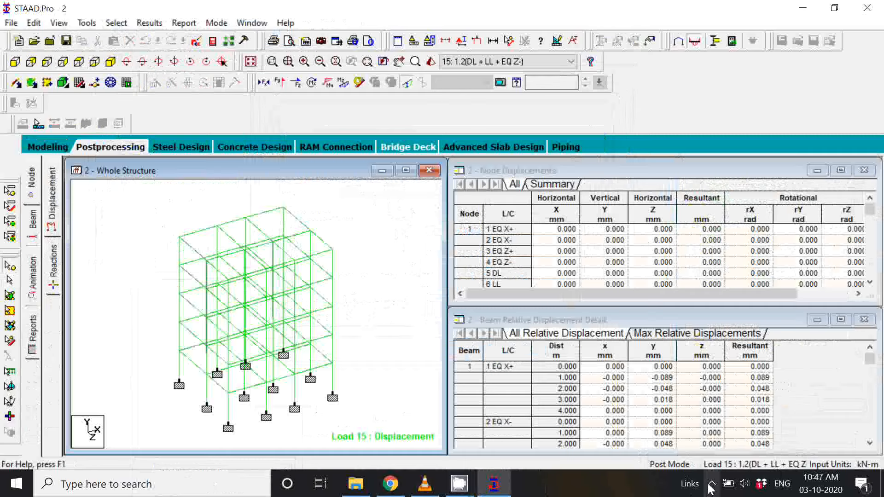
click(711, 483)
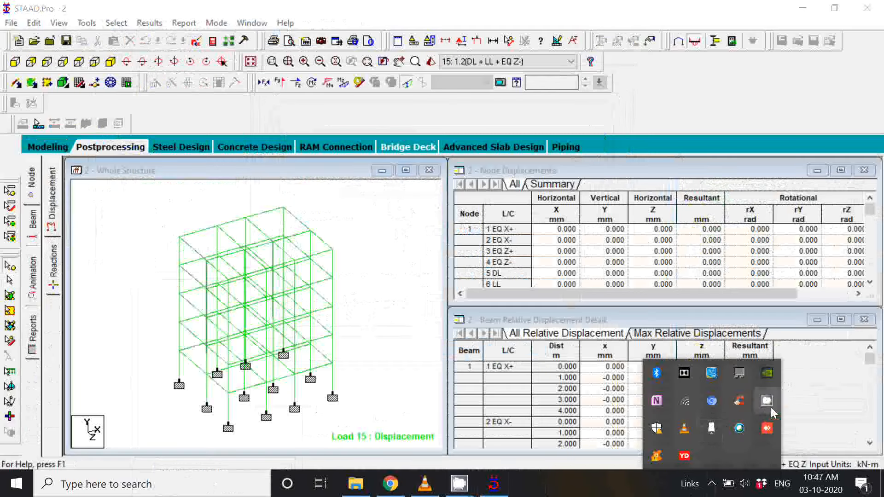
click(771, 409)
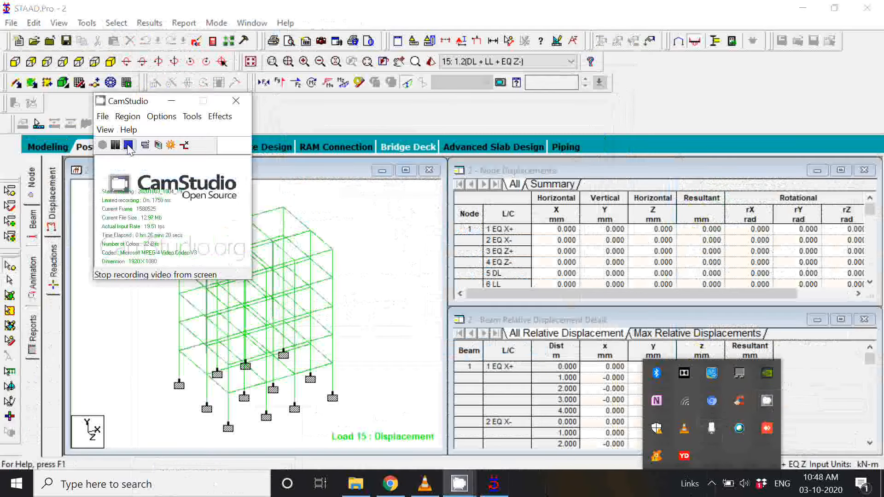